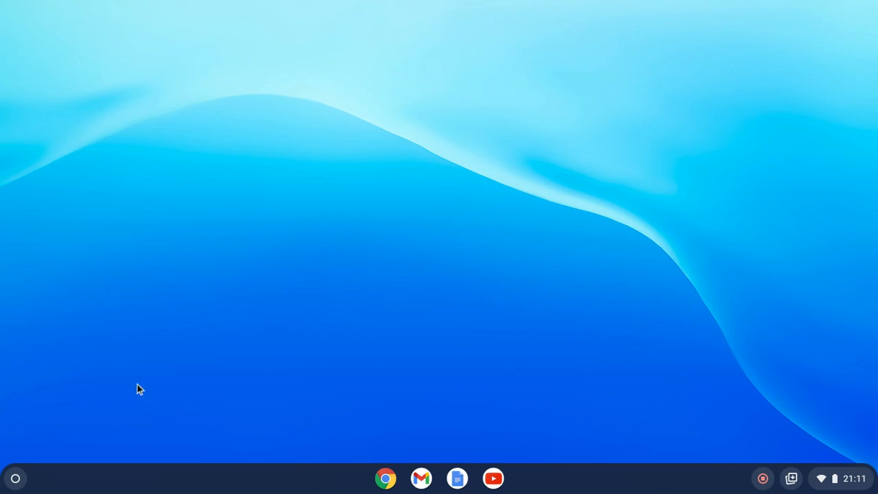
# Open the full app launcher and look through both pages of installed apps
pyautogui.click(19, 481)
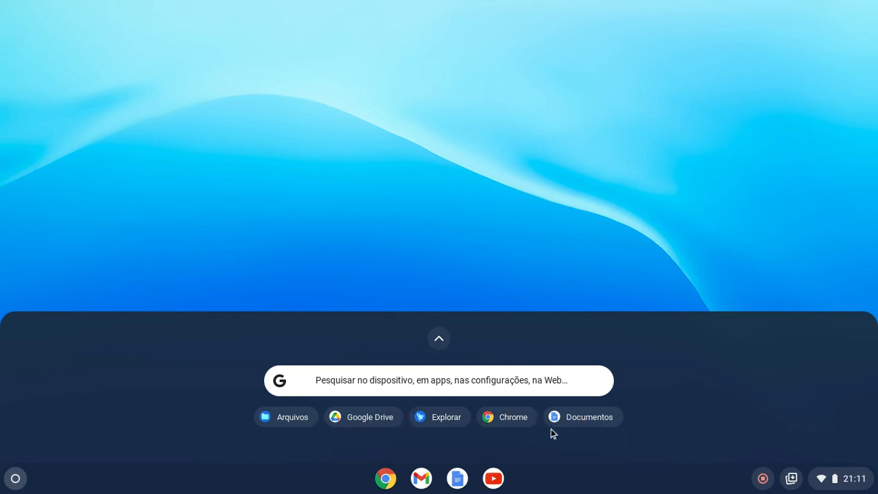
pyautogui.click(440, 339)
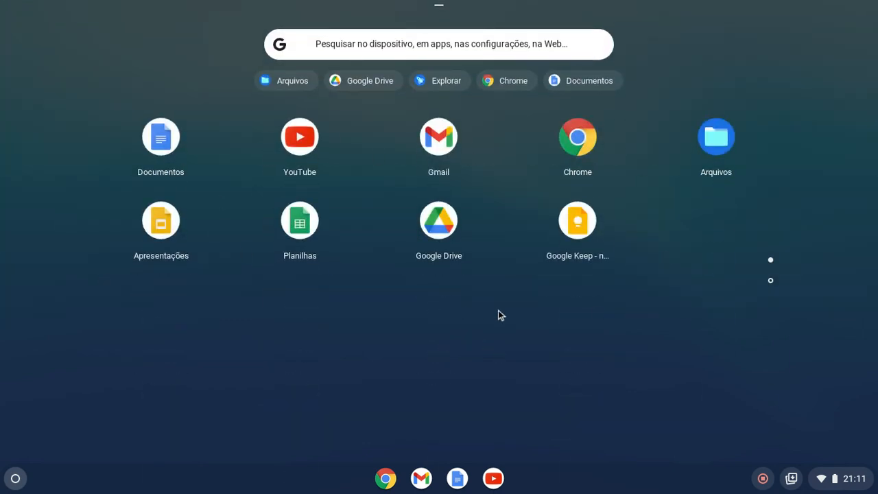
pyautogui.click(771, 280)
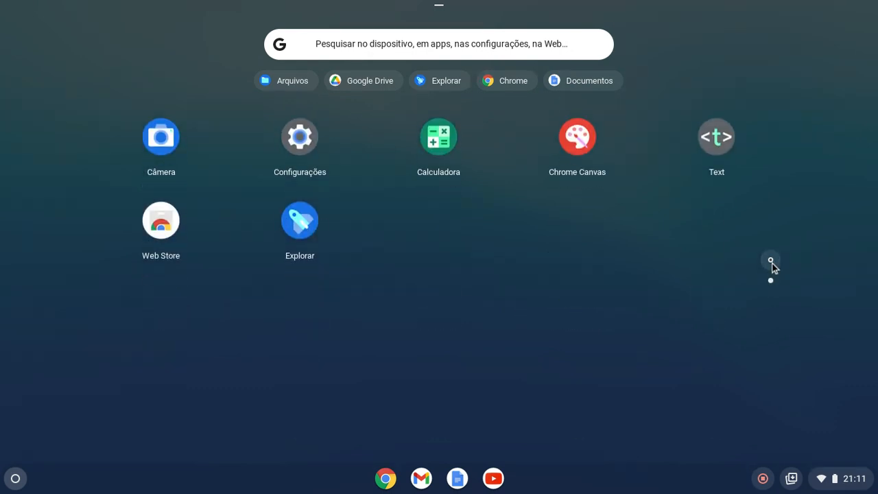
pyautogui.click(772, 265)
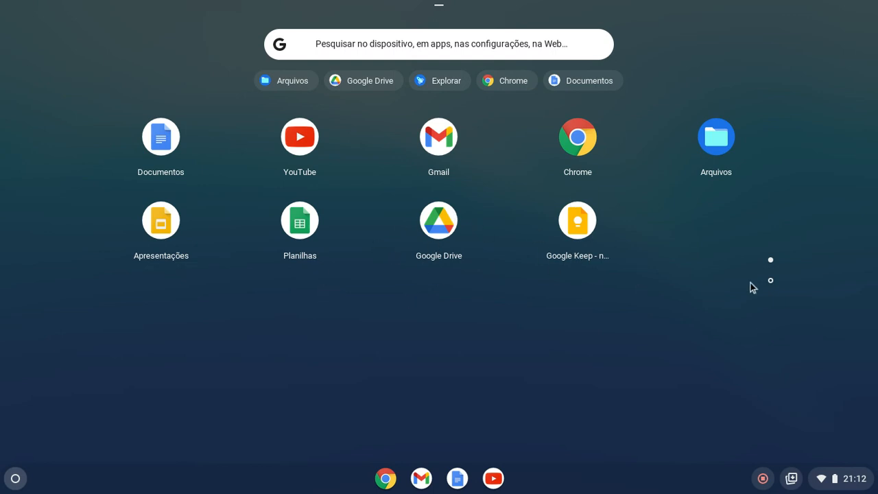
pyautogui.click(770, 280)
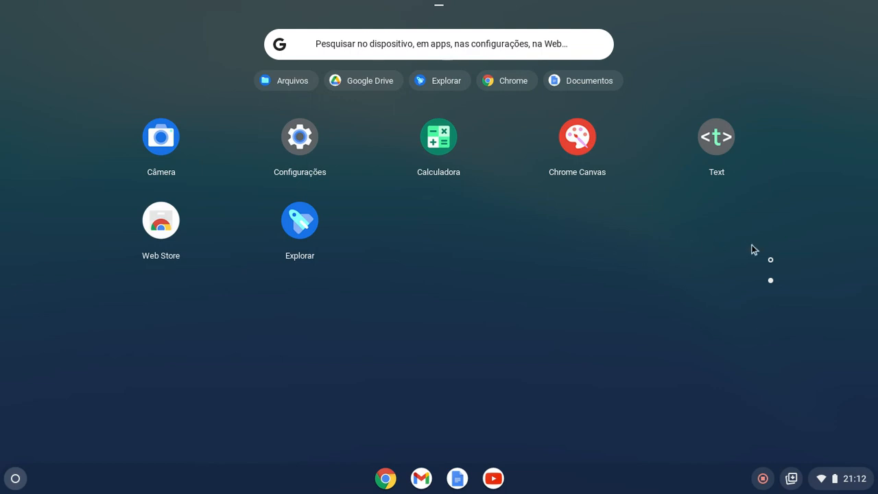
pyautogui.click(770, 260)
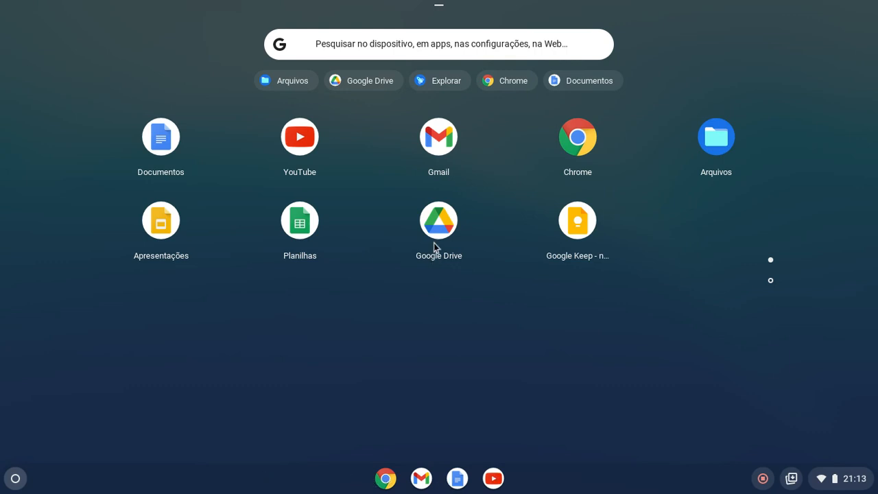
# Pin Google Drive to the shelf between Chrome and Gmail, and open it from there with only one browser tab
pyautogui.moveTo(444, 219); pyautogui.dragTo(392, 487)
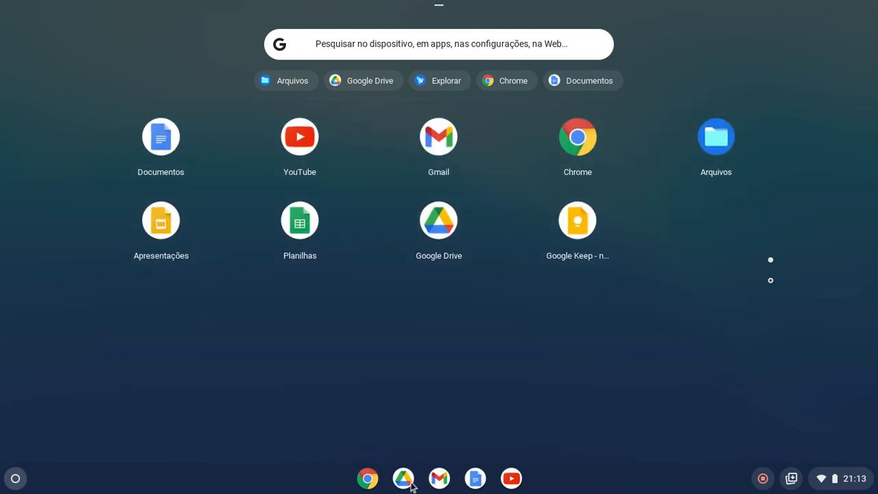
pyautogui.click(20, 478)
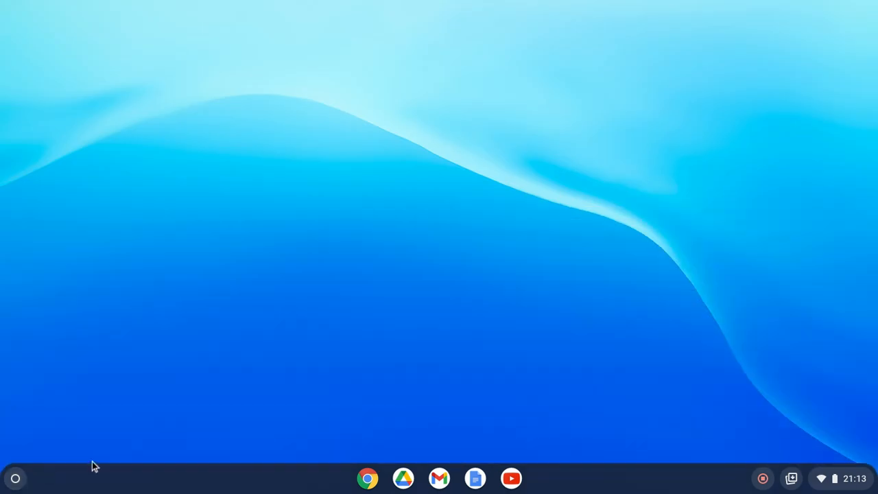
pyautogui.click(403, 478)
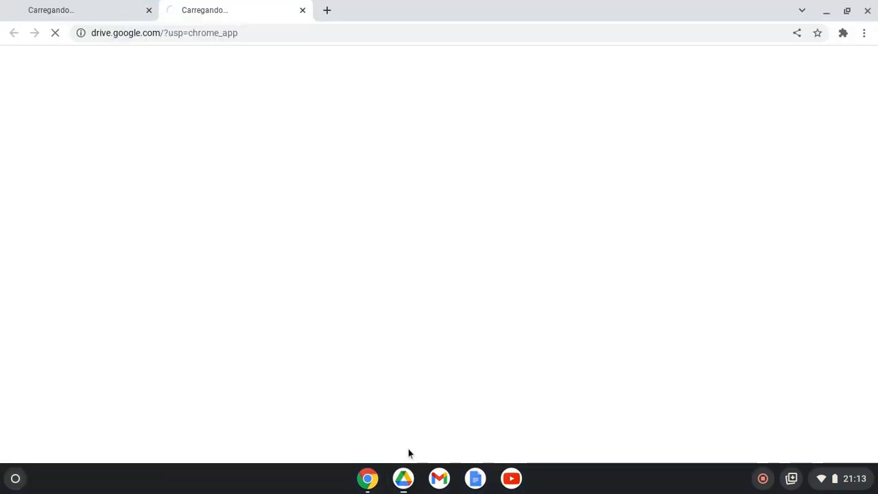
pyautogui.click(149, 9)
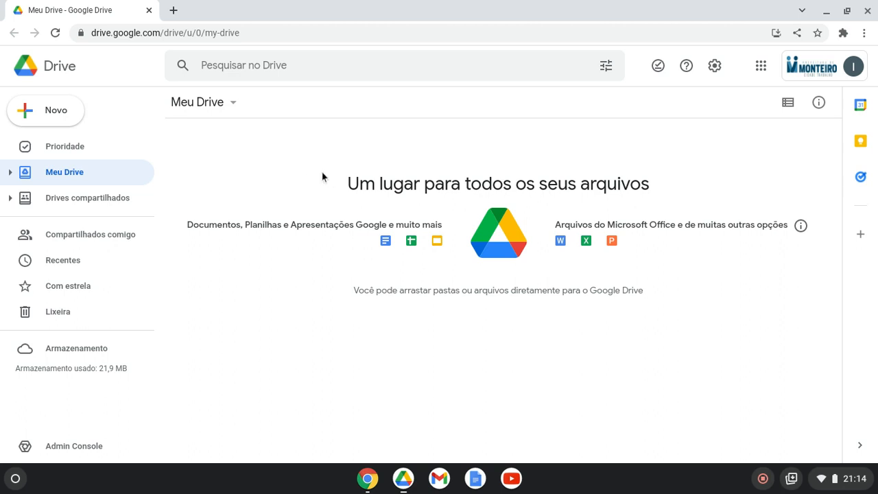
# Create a folder named "Exemplo de Arquivos de Texto" in Meu Drive
pyautogui.click(55, 112)
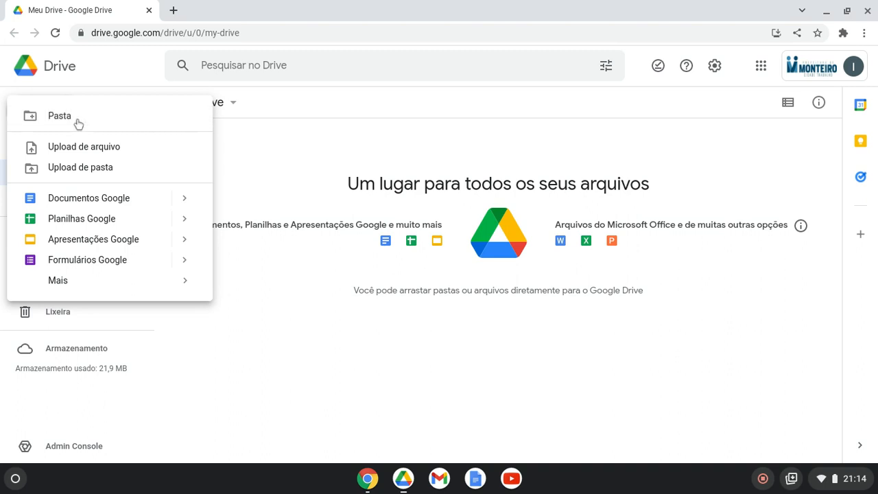
pyautogui.click(75, 123)
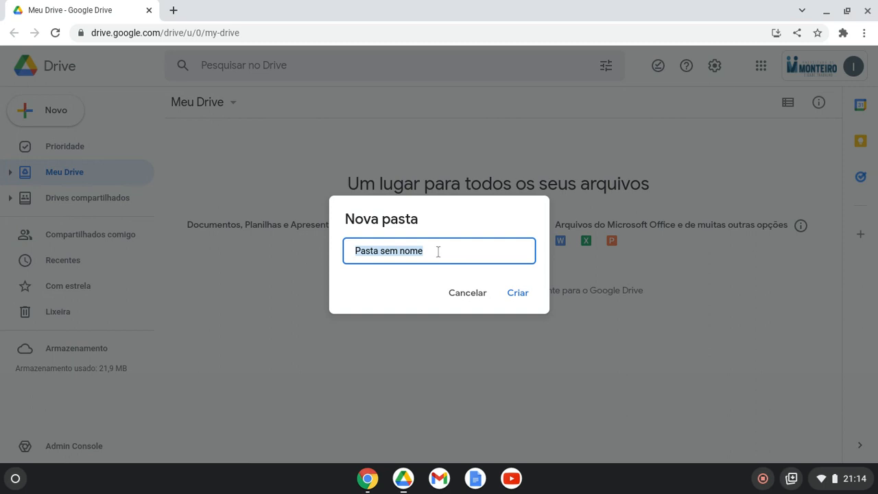
pyautogui.write('Anj')
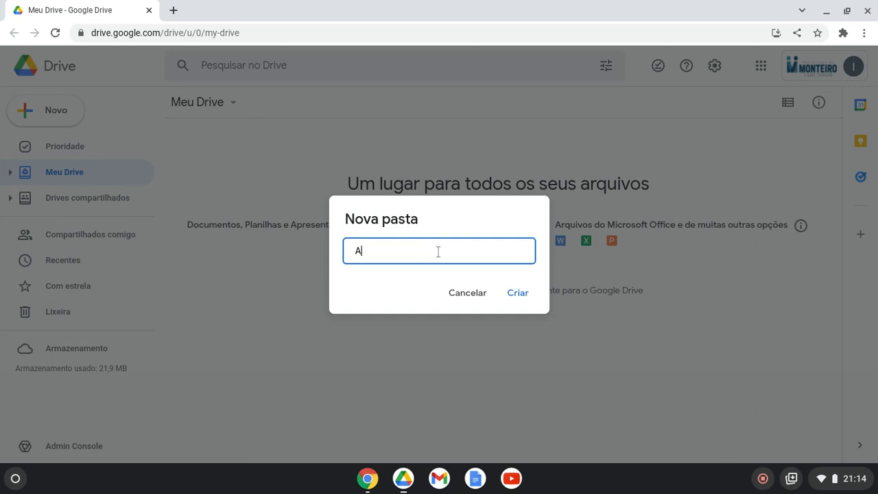
pyautogui.press('BackSpace')
pyautogui.press('BackSpace')
pyautogui.press('BackSpace')
pyautogui.write('Exemplo de Arquivos de Text')
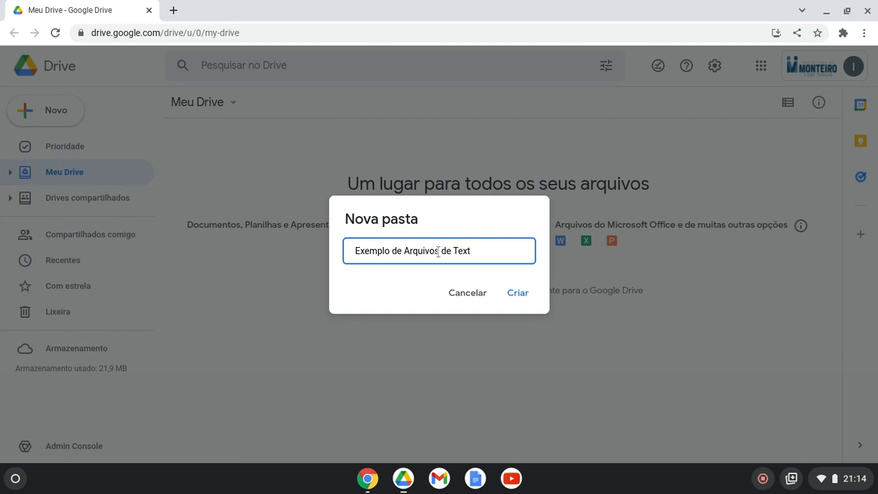
pyautogui.write('o')
pyautogui.click(515, 294)
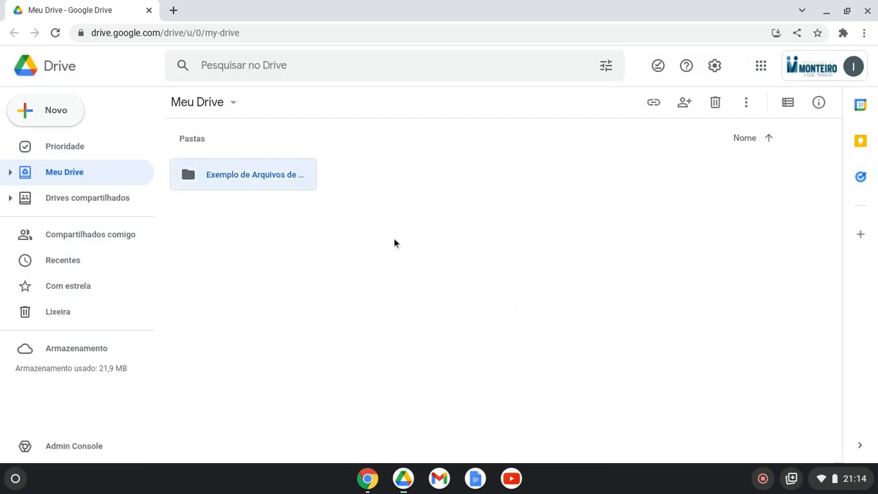
# Create a second folder in Meu Drive named "Exemplo de Arquivos de Slides (Apresentações)"
pyautogui.click(53, 111)
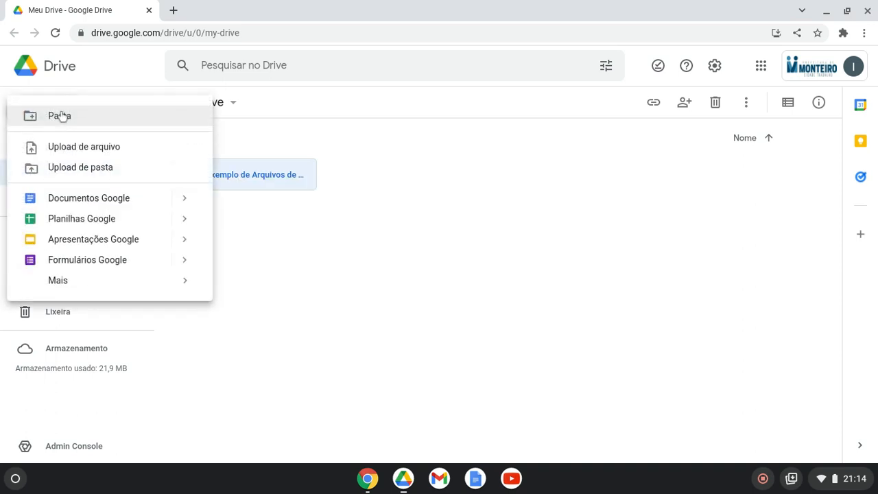
pyautogui.click(97, 117)
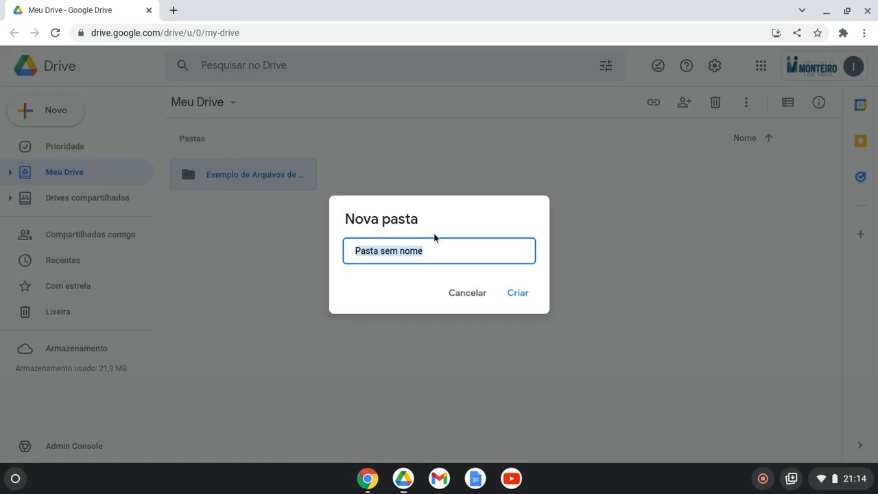
pyautogui.write('Exempl')
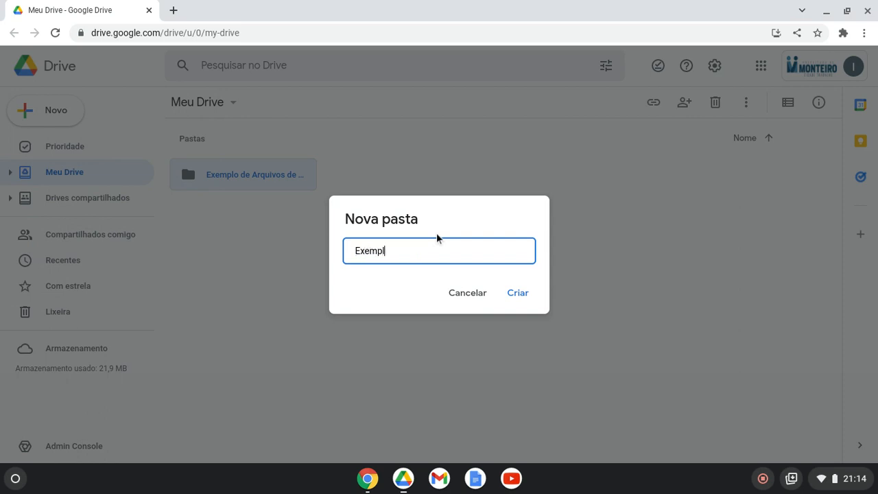
pyautogui.write('o de Arquivos de Slides (Ao')
pyautogui.press('BackSpace')
pyautogui.write('presentações)')
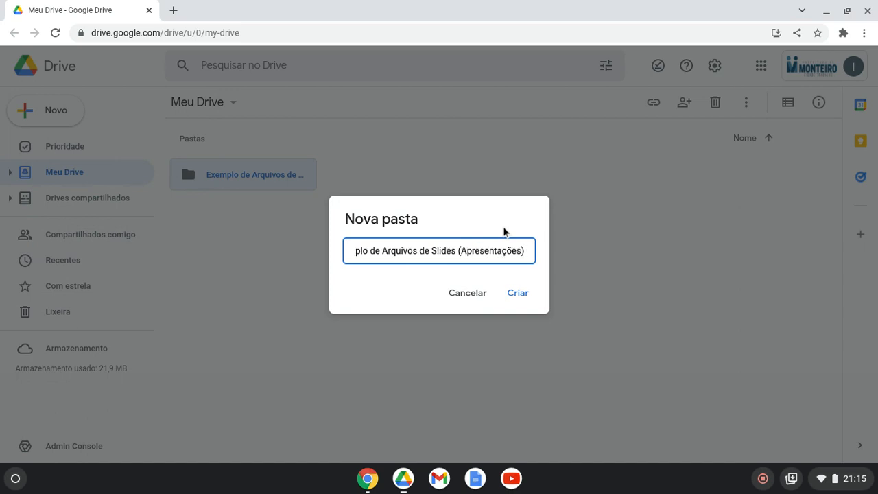
pyautogui.click(515, 294)
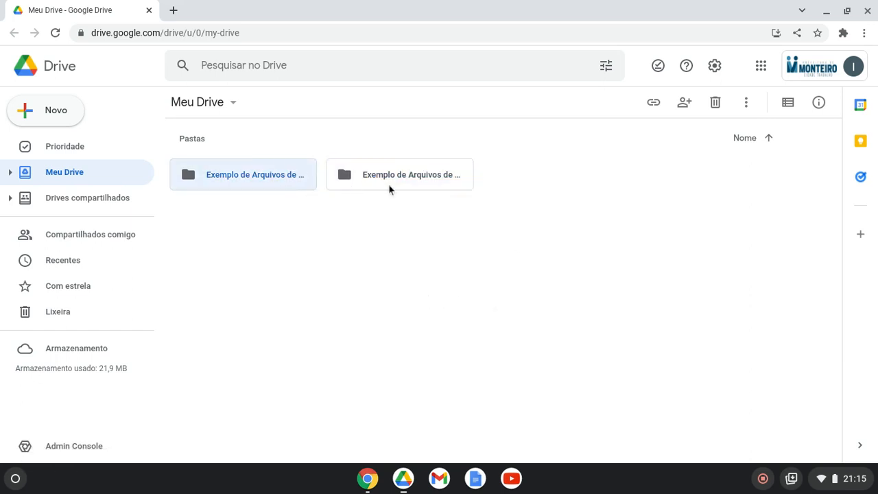
# Switch Meu Drive from grid to list layout to show the two folders' full names
pyautogui.click(388, 183)
pyautogui.click(305, 181)
pyautogui.click(379, 180)
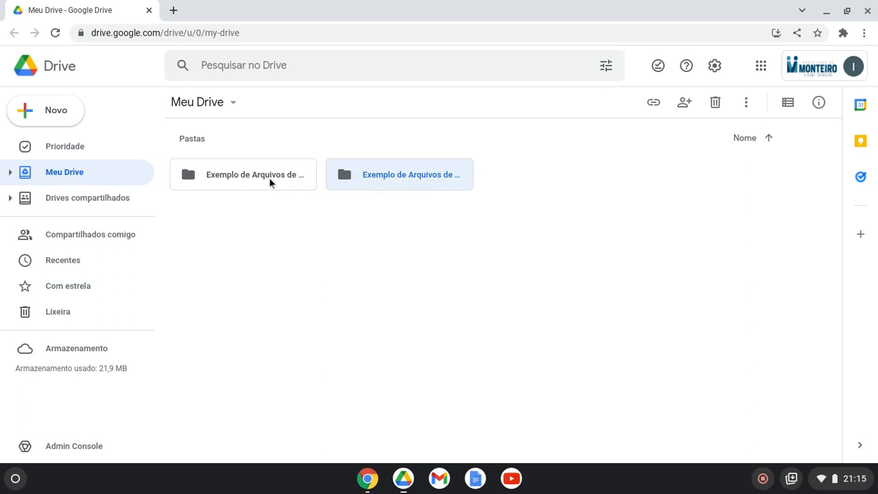
pyautogui.click(788, 107)
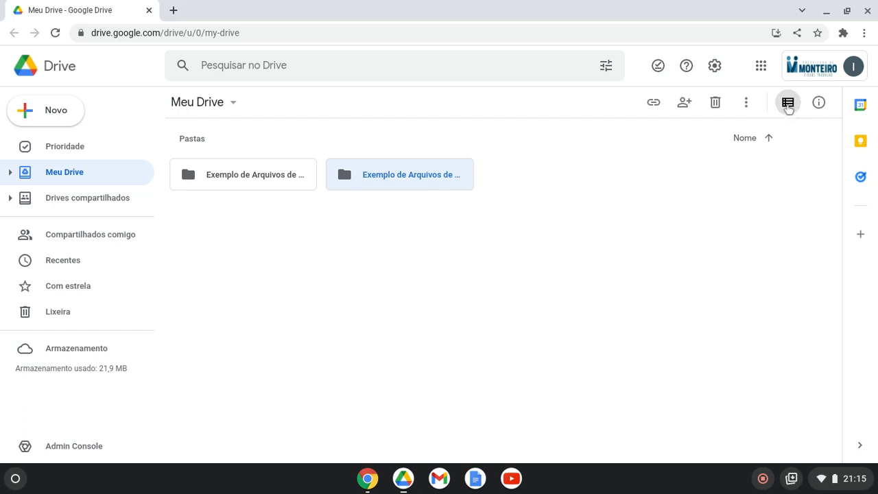
pyautogui.click(787, 105)
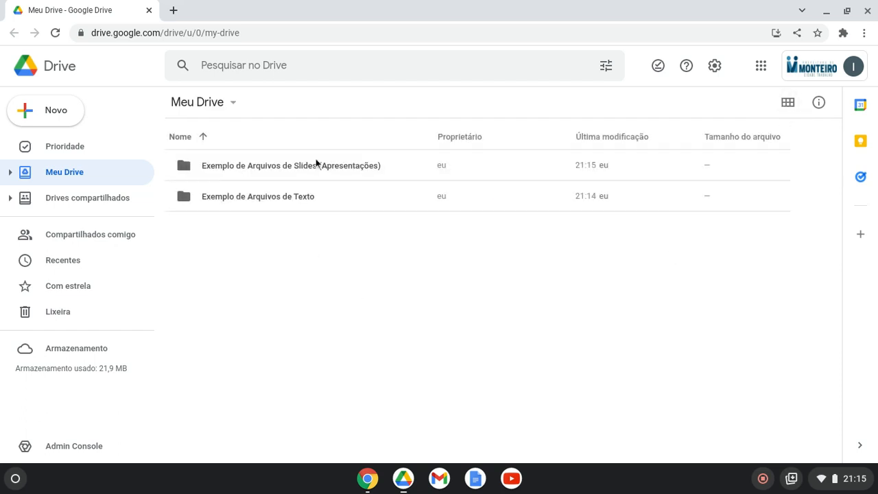
pyautogui.click(366, 161)
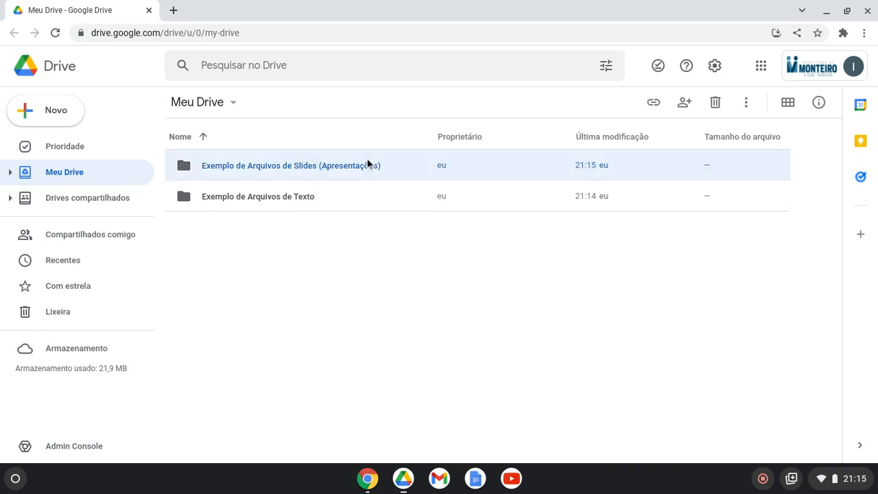
pyautogui.click(300, 196)
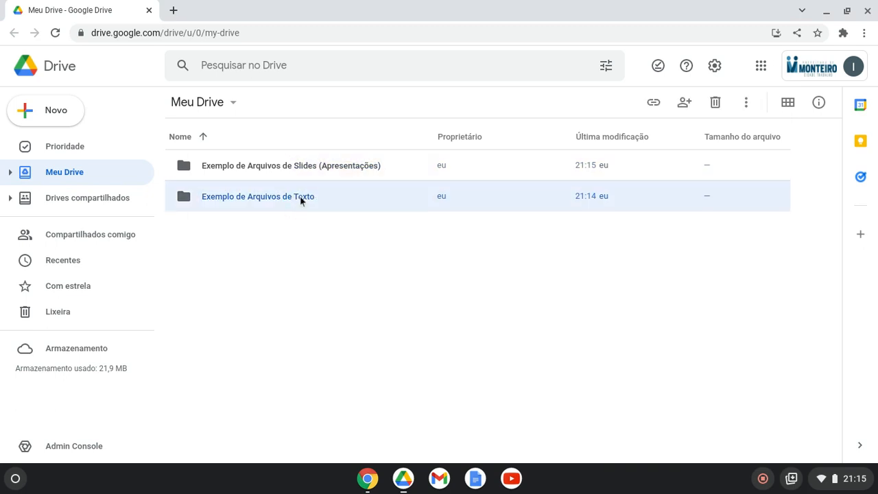
pyautogui.click(400, 269)
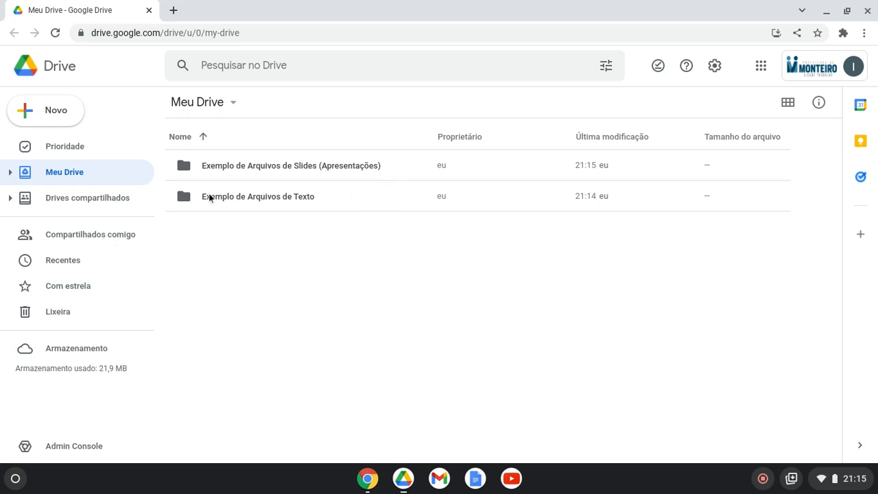
pyautogui.click(241, 198)
pyautogui.click(247, 172)
# Create a third folder in Meu Drive named "Exemplo de Arquivos de Planilha" and leave no folder selected
pyautogui.click(55, 111)
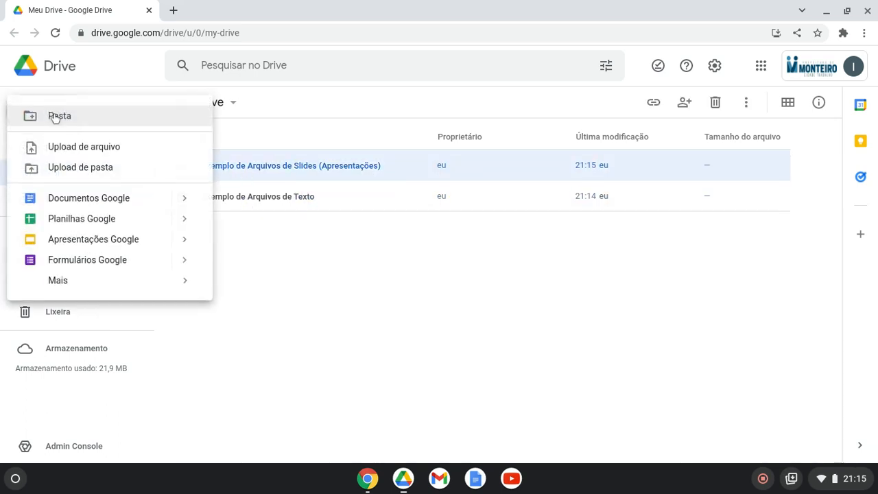
pyautogui.click(109, 121)
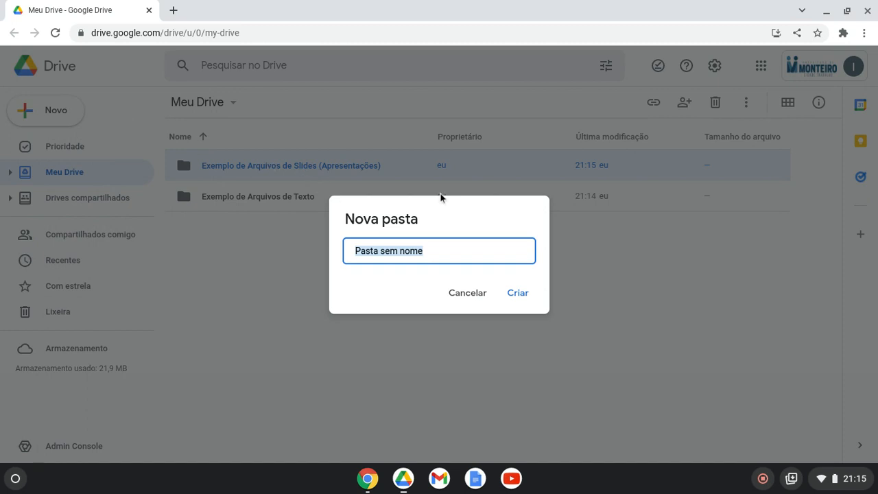
pyautogui.write('Exemplo d')
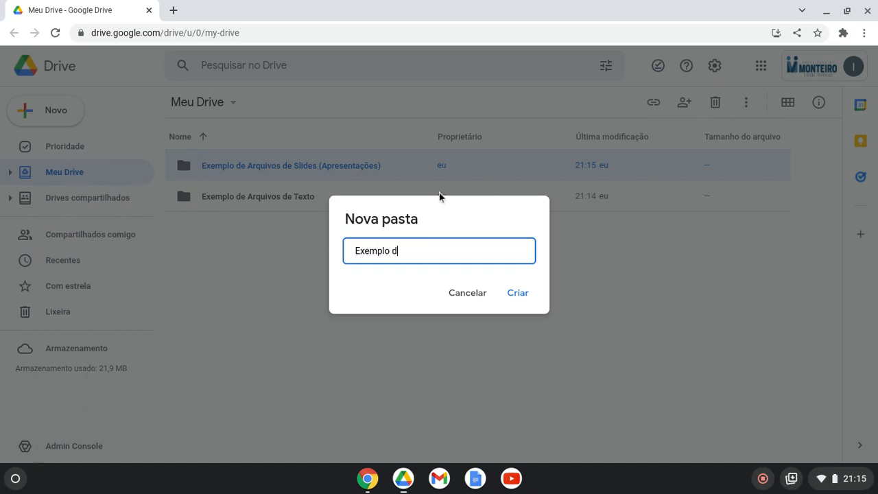
pyautogui.write('e Arquivos de Planilha')
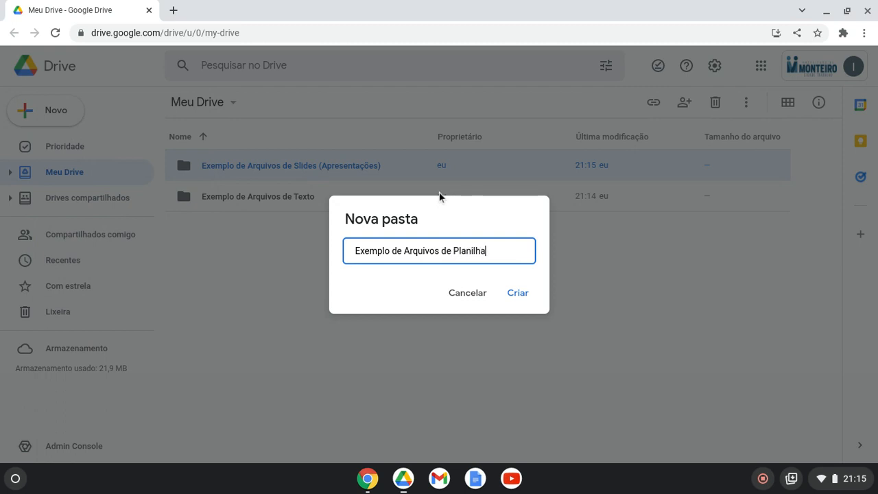
pyautogui.click(519, 294)
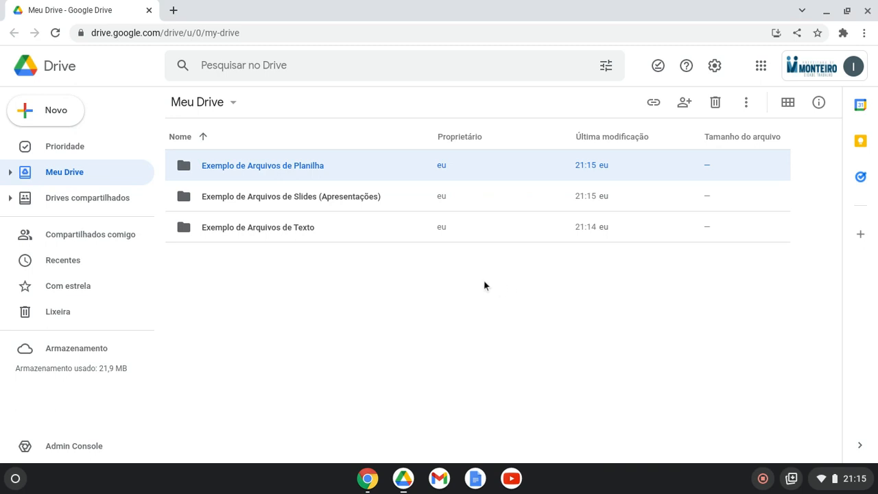
pyautogui.click(353, 277)
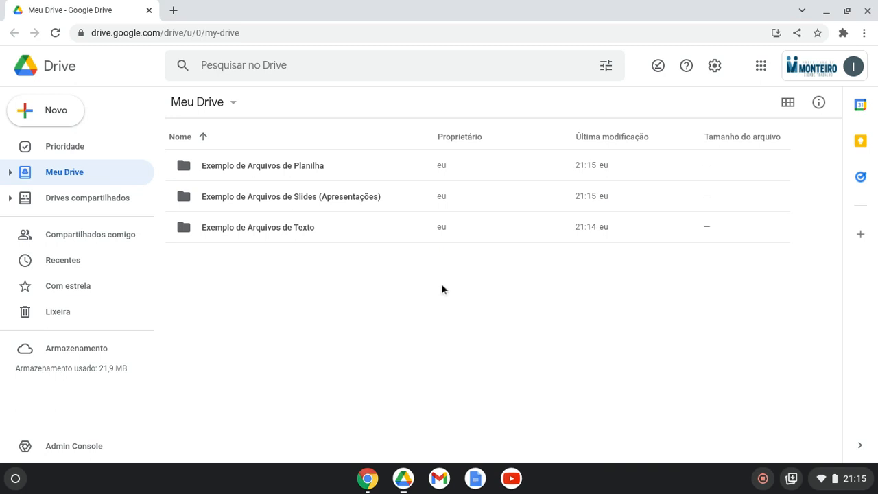
# Open the "Exemplo de Arquivos de Texto" folder and create a blank Google Docs document in it
pyautogui.click(288, 233)
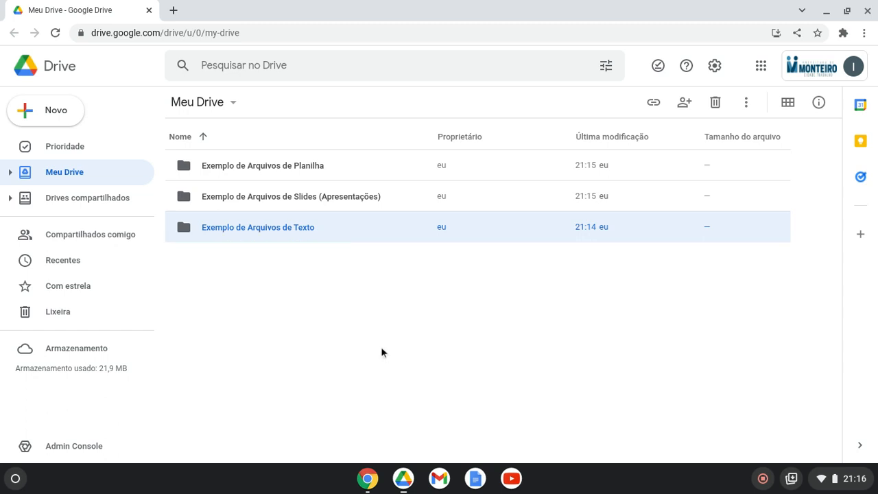
pyautogui.doubleClick(273, 232)
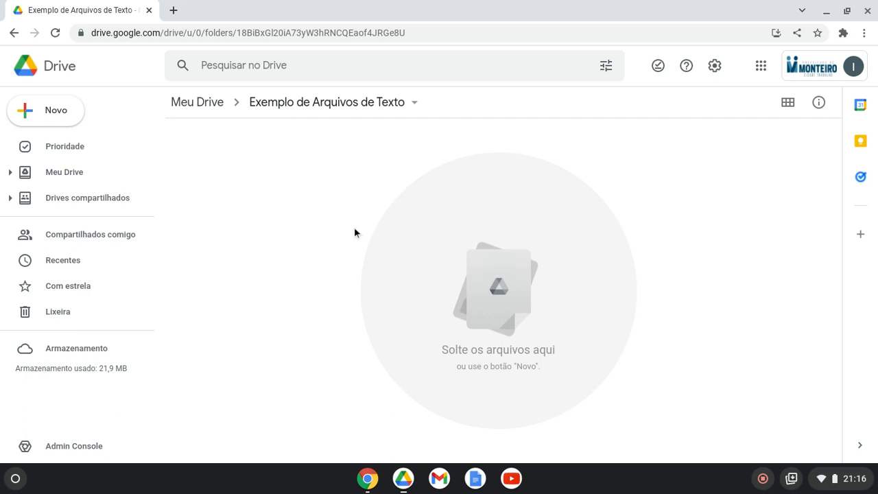
pyautogui.rightClick(315, 149)
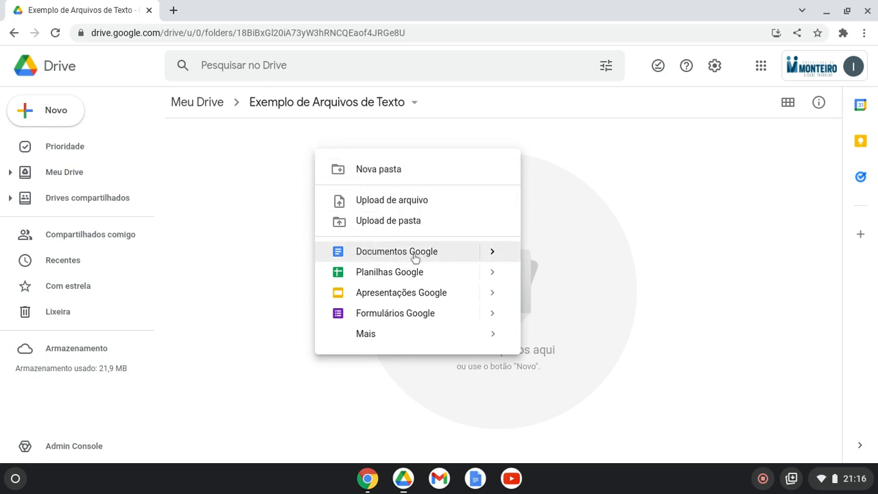
pyautogui.click(283, 189)
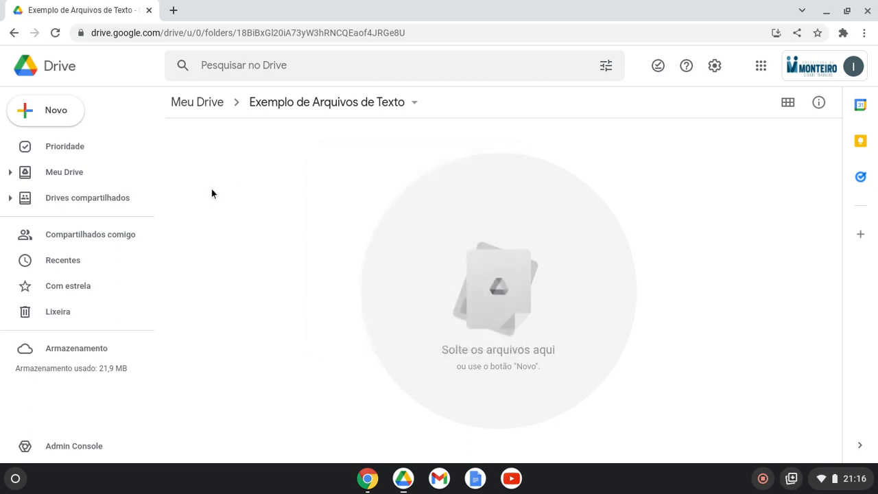
pyautogui.click(46, 118)
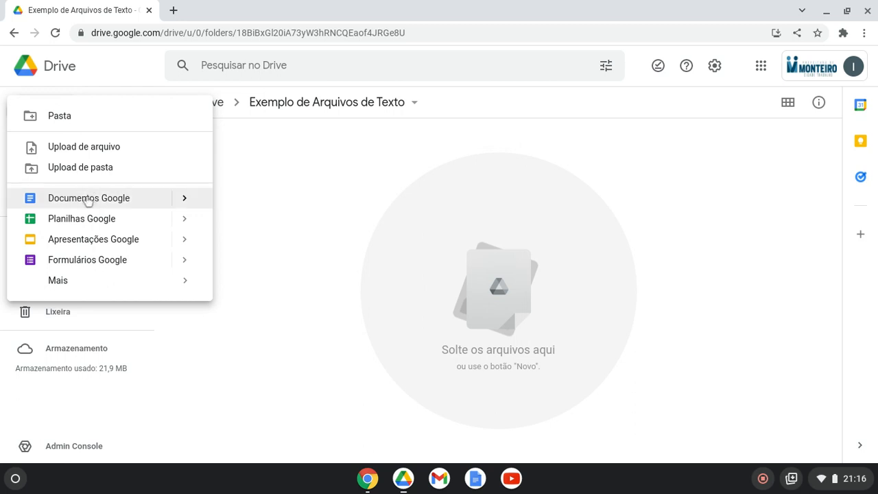
pyautogui.click(370, 197)
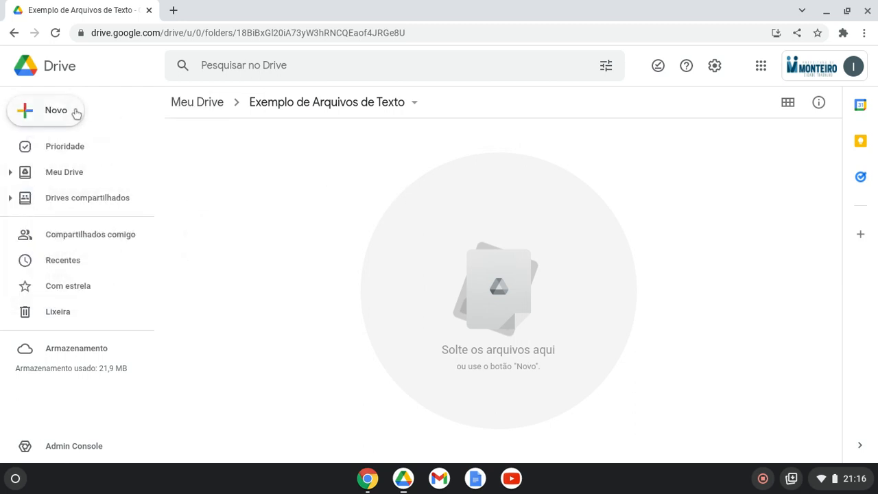
pyautogui.click(41, 112)
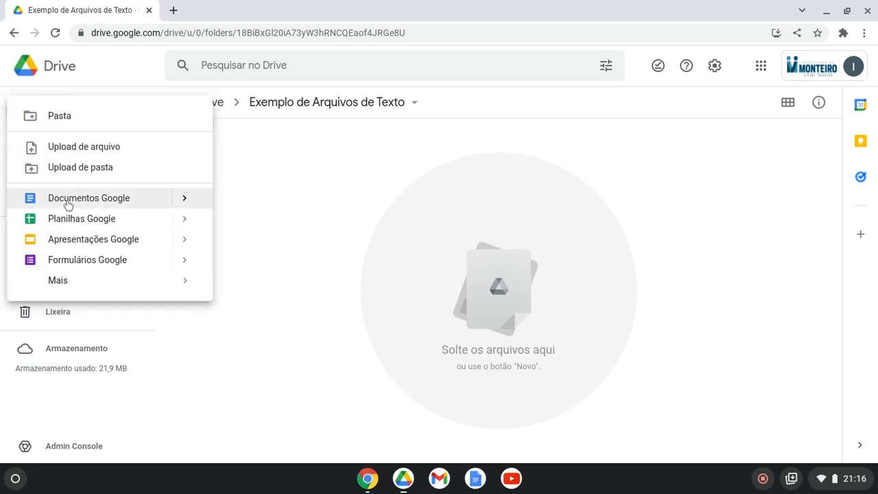
pyautogui.click(92, 199)
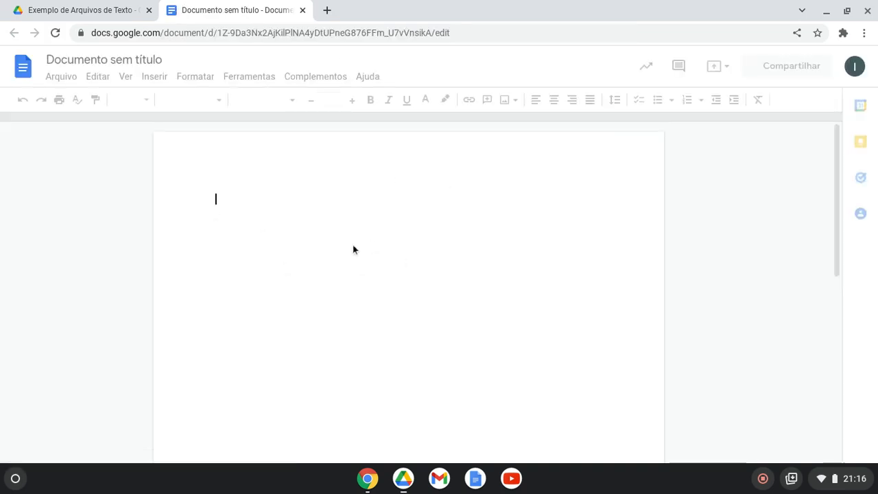
pyautogui.click(96, 8)
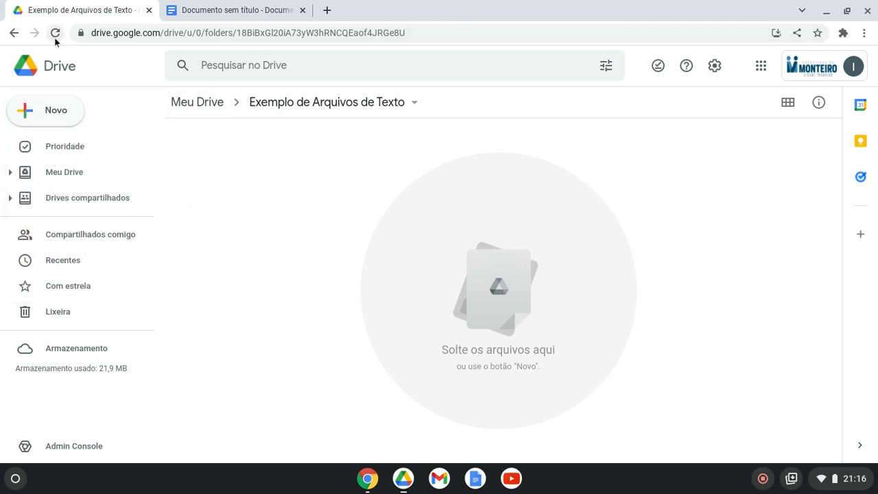
pyautogui.click(249, 15)
pyautogui.click(107, 12)
pyautogui.click(227, 10)
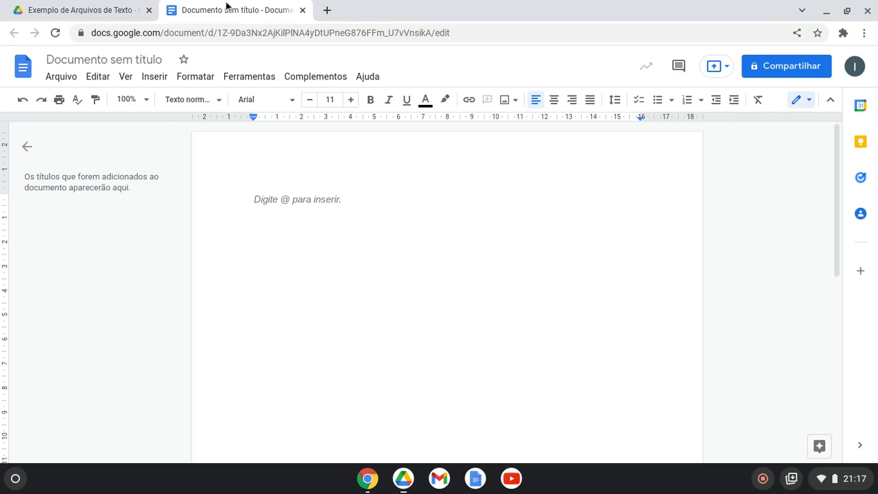
# Name the untitled document "Meu primeiro documento"
pyautogui.click(112, 60)
pyautogui.click(96, 10)
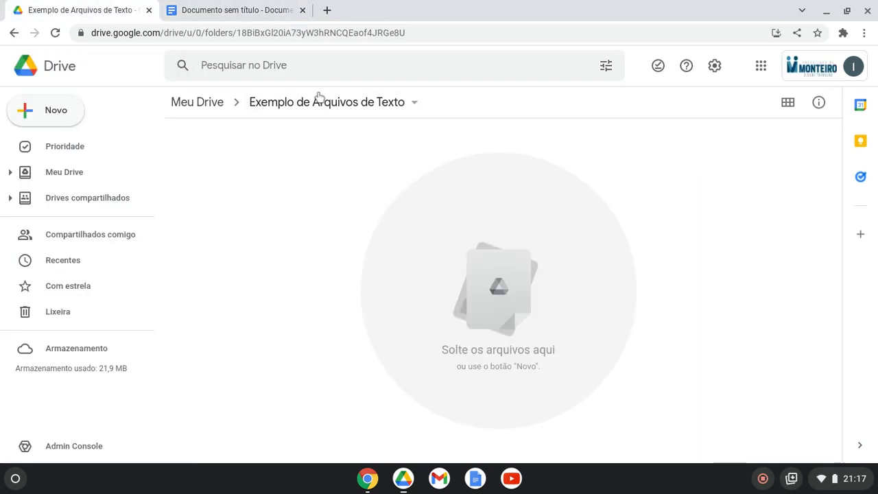
pyautogui.click(237, 10)
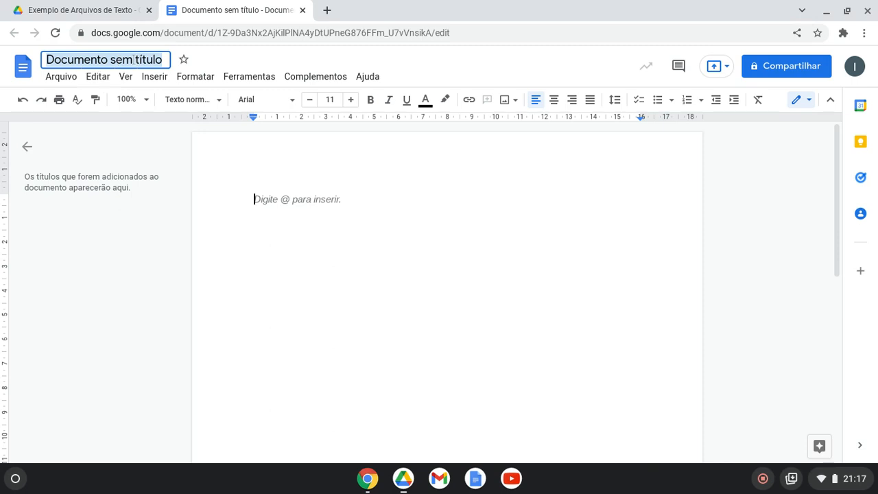
pyautogui.write('Meun')
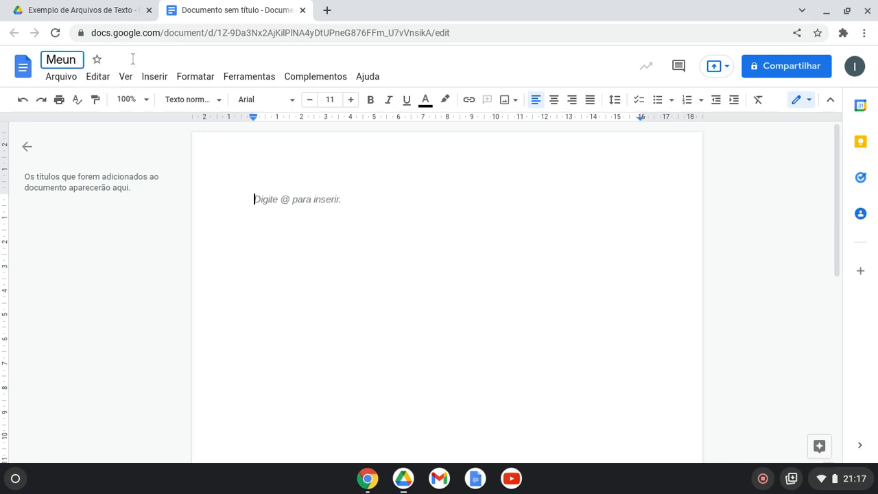
pyautogui.press('BackSpace')
pyautogui.write('primeir')
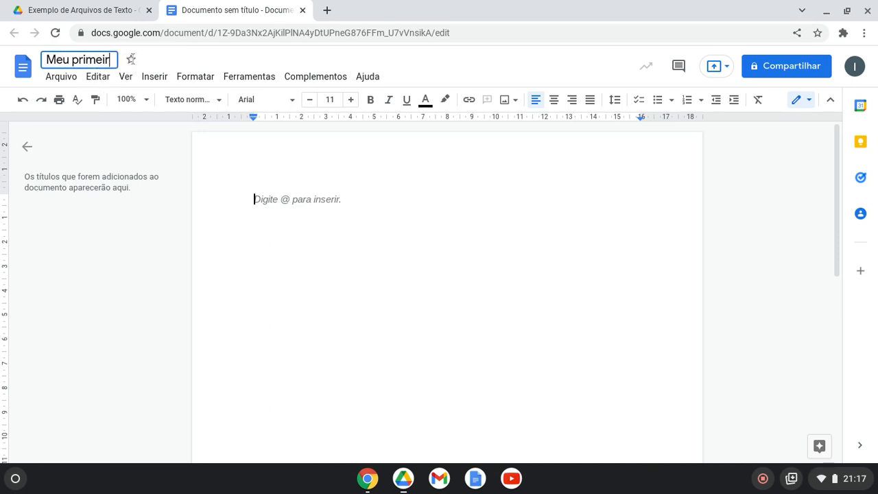
pyautogui.write('o documento')
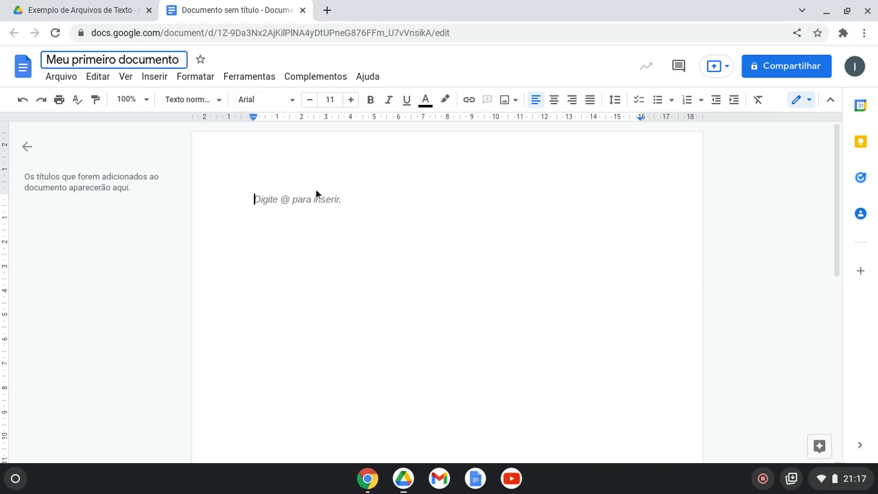
pyautogui.press('Return')
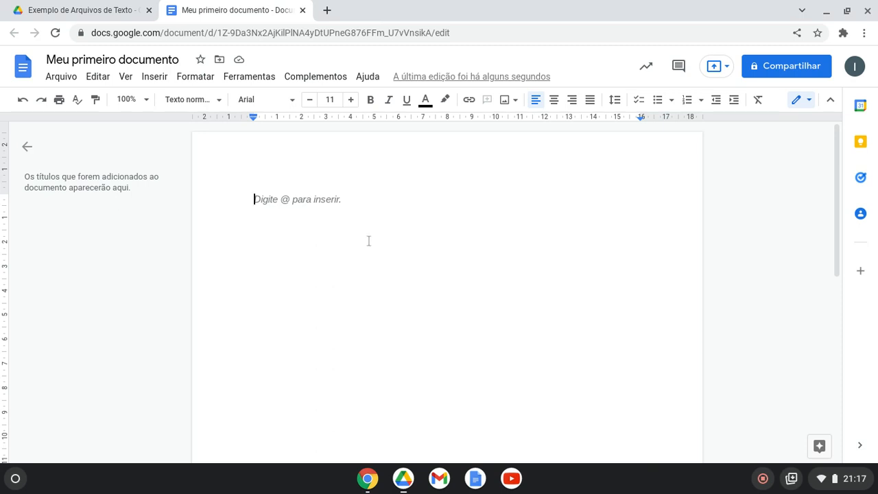
# Check the new document in its Drive folder, viewing it in grid layout and again in list layout
pyautogui.click(61, 76)
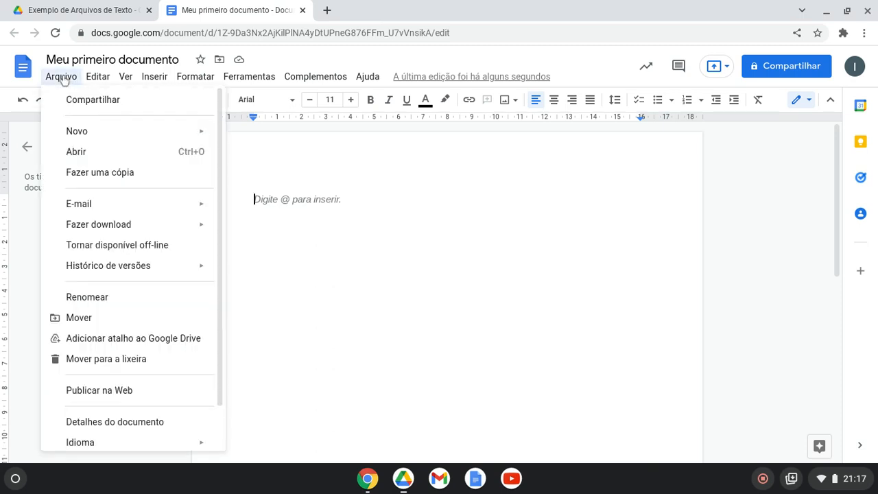
pyautogui.click(418, 231)
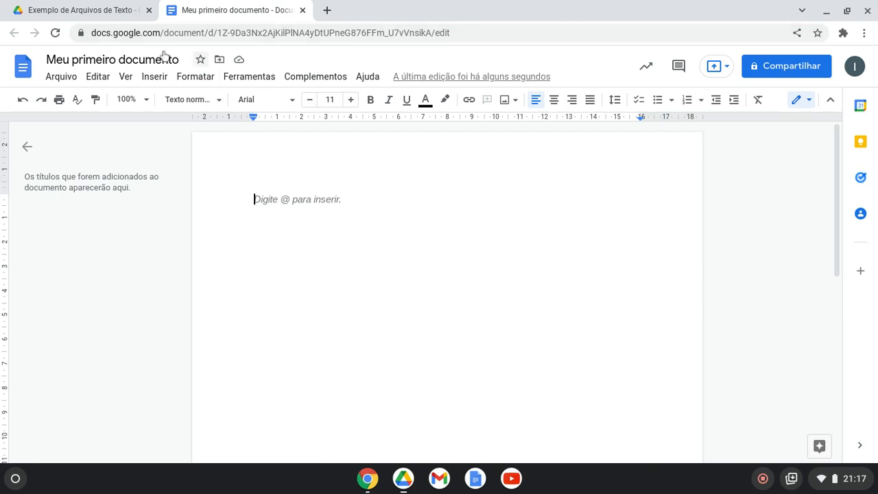
pyautogui.click(70, 10)
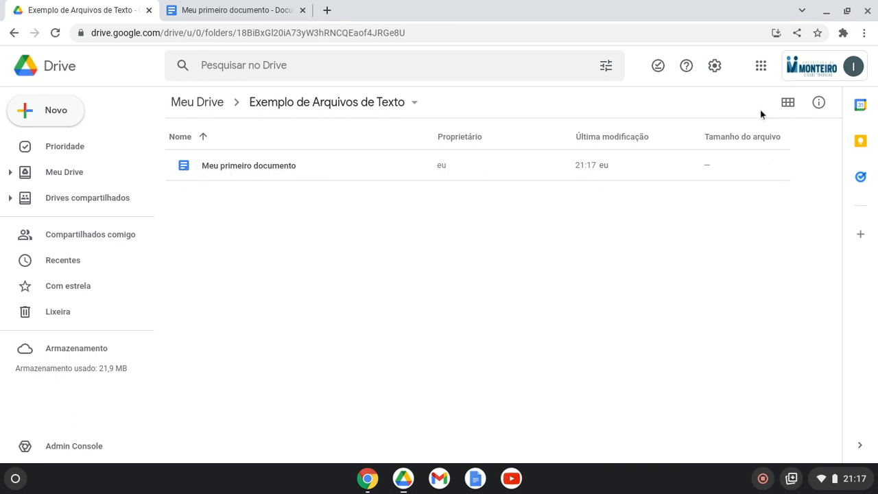
pyautogui.click(788, 102)
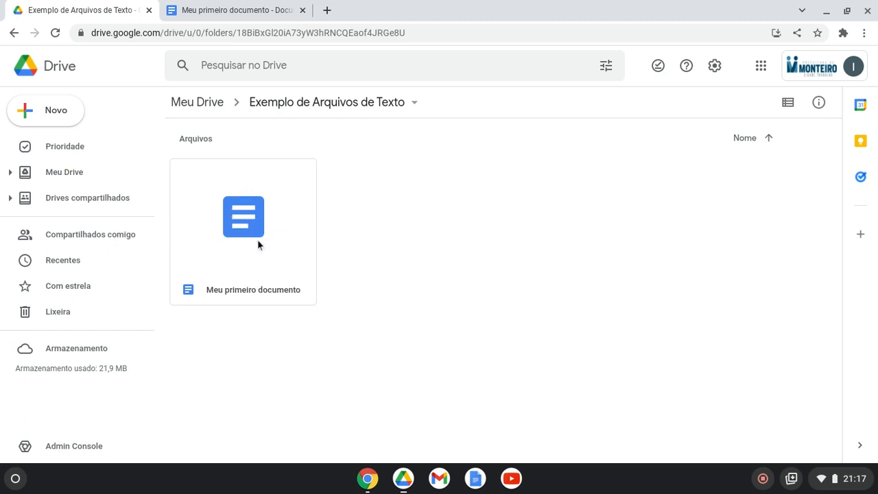
pyautogui.click(787, 102)
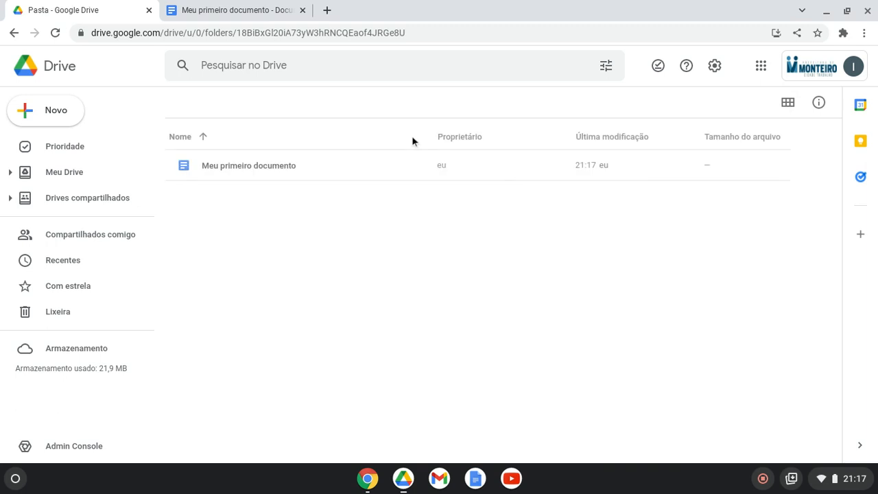
# Return to the open document and rename it "Meu Primeiro Texto"
pyautogui.click(253, 11)
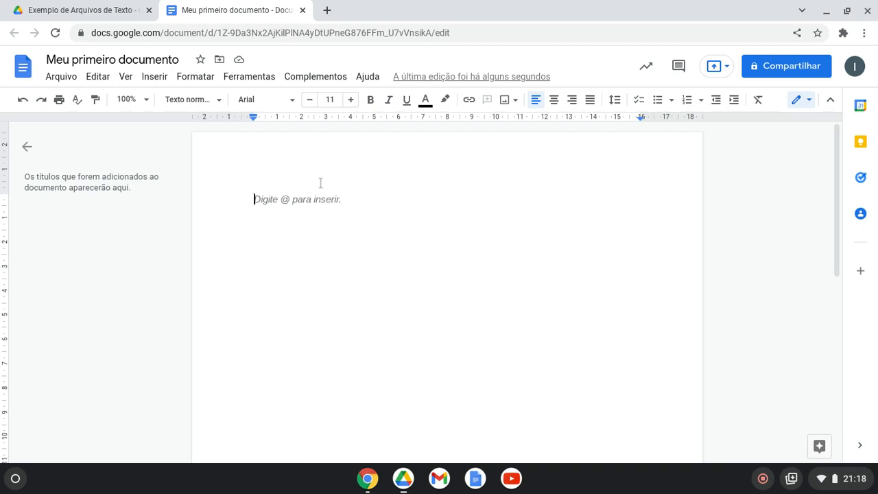
pyautogui.click(95, 60)
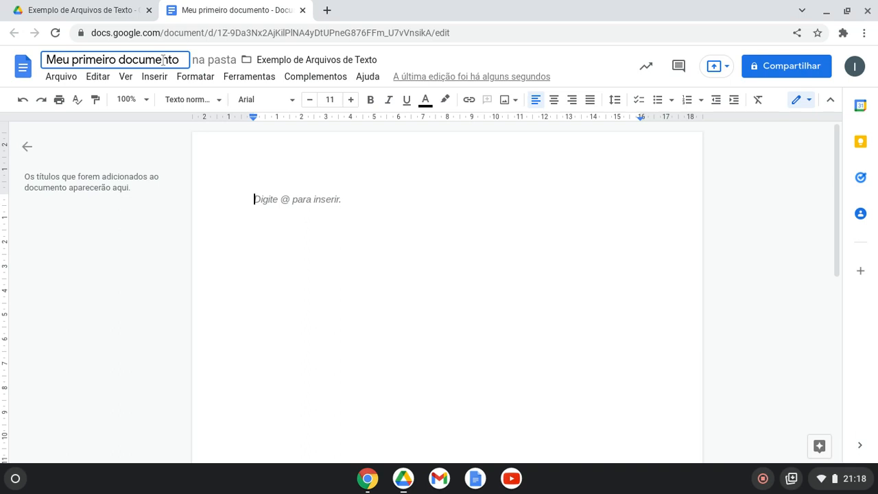
pyautogui.press('BackSpace')
pyautogui.press('BackSpace')
pyautogui.press('BackSpace')
pyautogui.press('BackSpace')
pyautogui.press('BackSpace')
pyautogui.press('BackSpace')
pyautogui.press('BackSpace')
pyautogui.press('BackSpace')
pyautogui.press('BackSpace')
pyautogui.press('BackSpace')
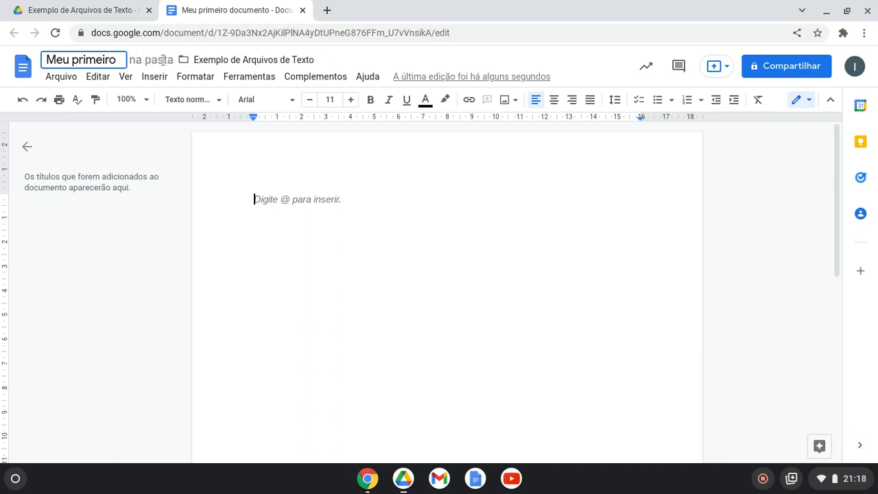
pyautogui.write('Texto')
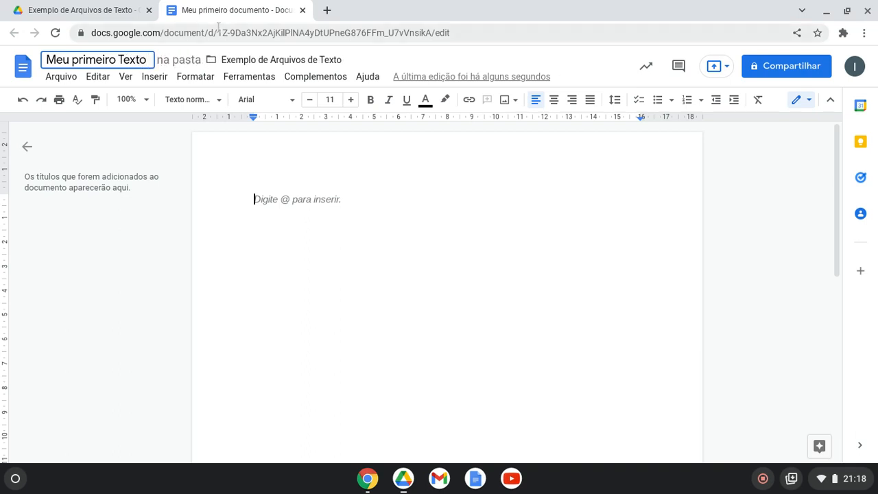
pyautogui.click(80, 60)
pyautogui.press('BackSpace')
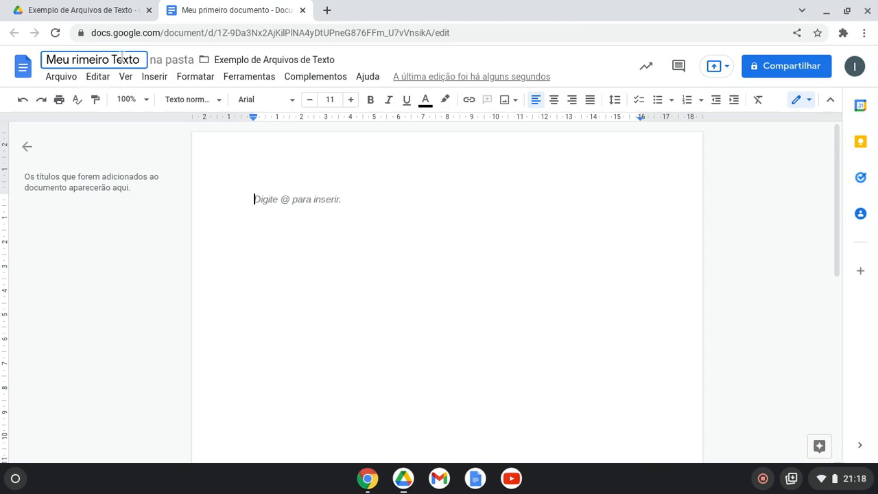
pyautogui.write('P')
pyautogui.click(286, 210)
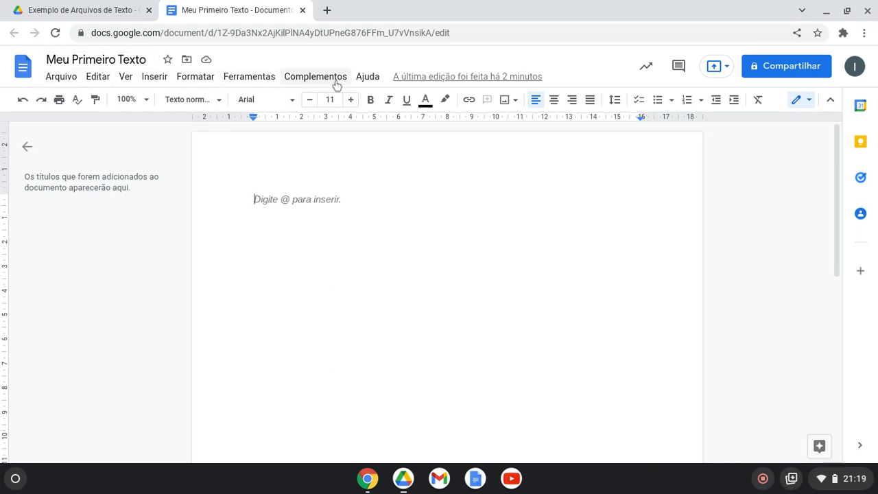
# Examine the document's file options, including new file types, download formats, language and page setup
pyautogui.click(75, 79)
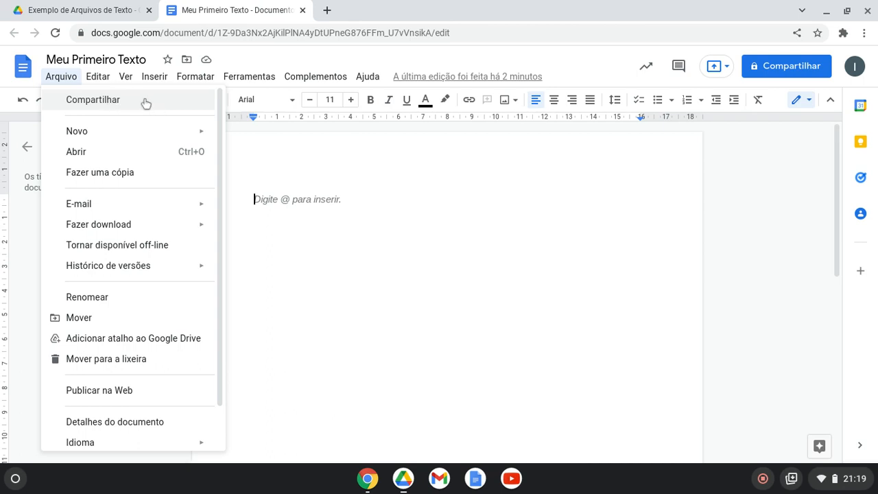
pyautogui.moveTo(83, 135)
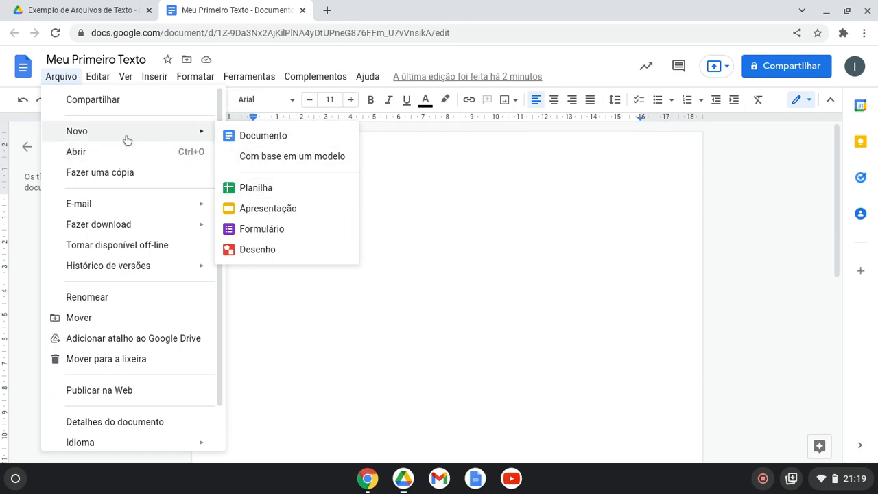
pyautogui.click(98, 10)
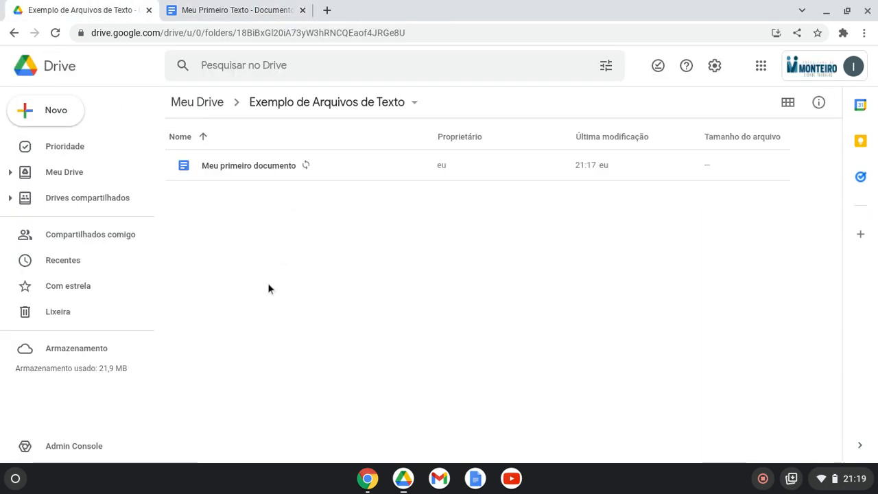
pyautogui.click(260, 10)
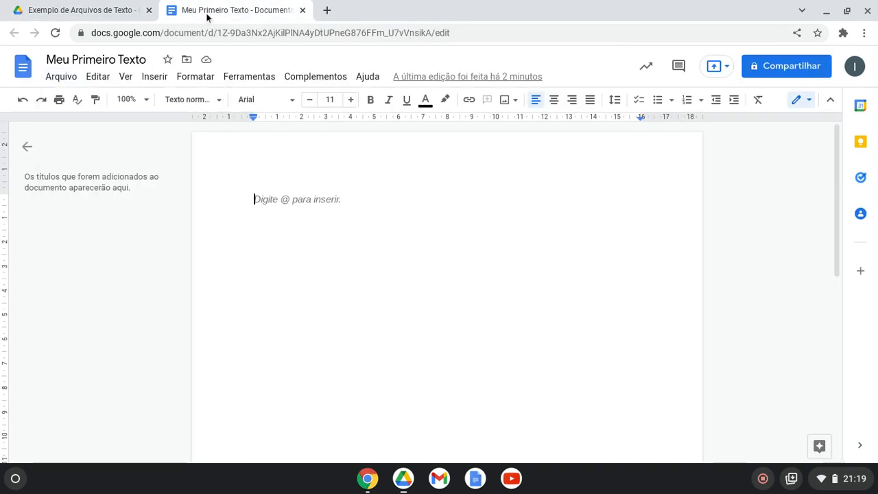
pyautogui.click(61, 77)
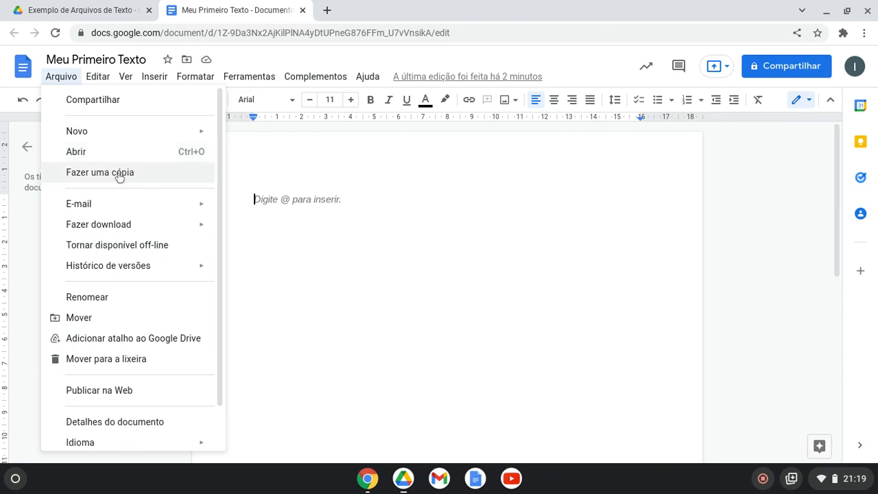
pyautogui.moveTo(100, 210)
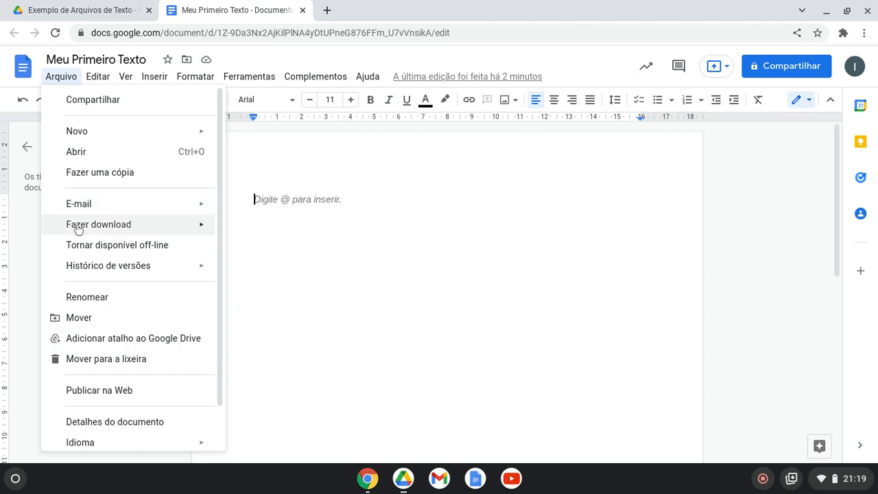
pyautogui.moveTo(116, 229)
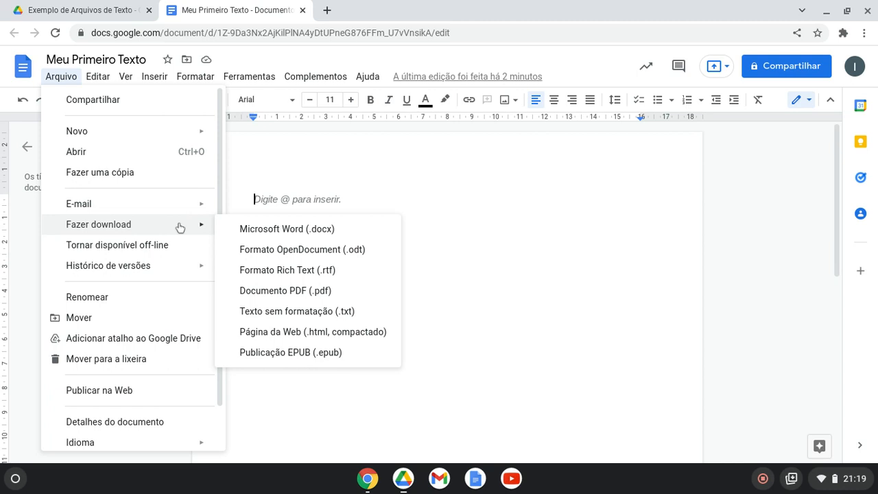
pyautogui.click(454, 221)
pyautogui.click(61, 76)
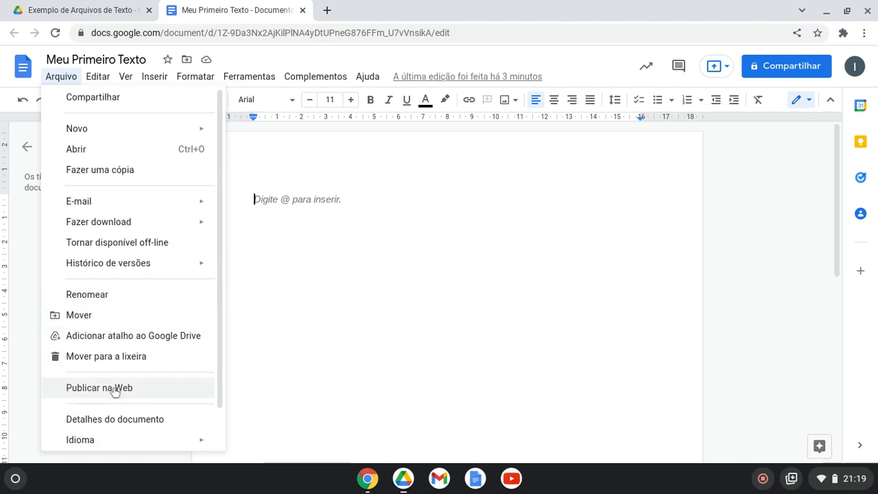
pyautogui.scroll(-2, 115, 388)
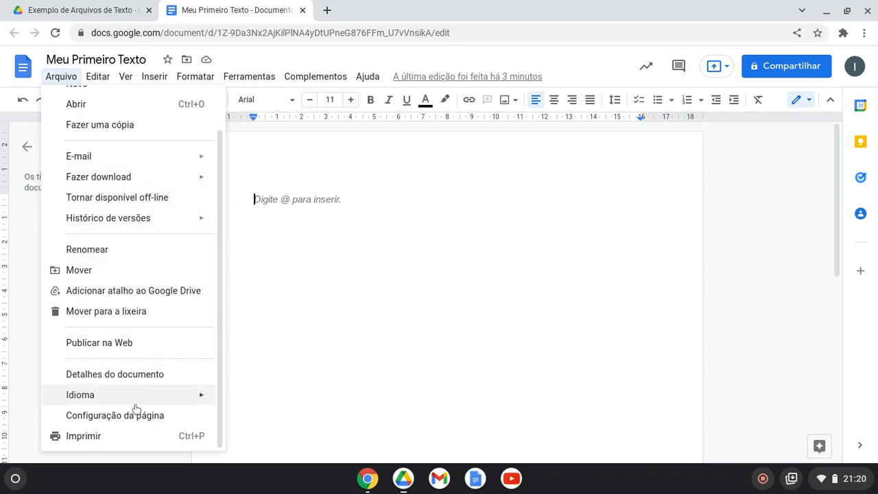
pyautogui.click(320, 328)
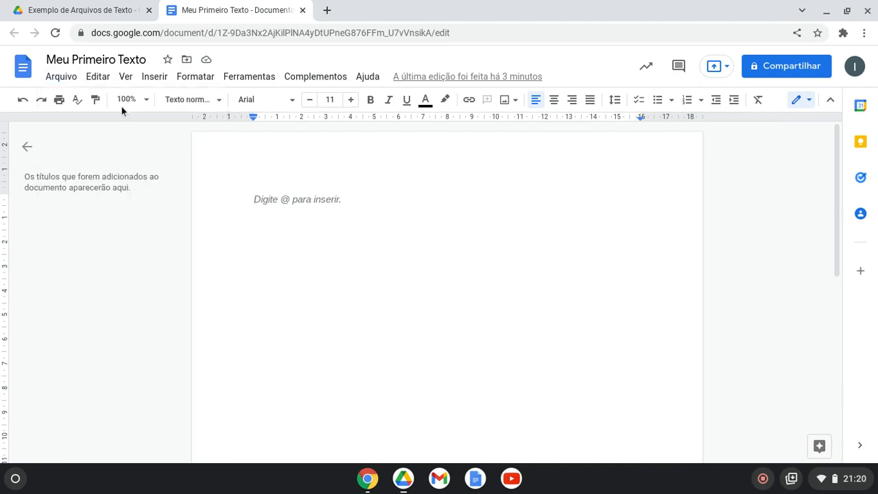
# Review the editing, view and insertion options, including tables and basic elements
pyautogui.click(97, 76)
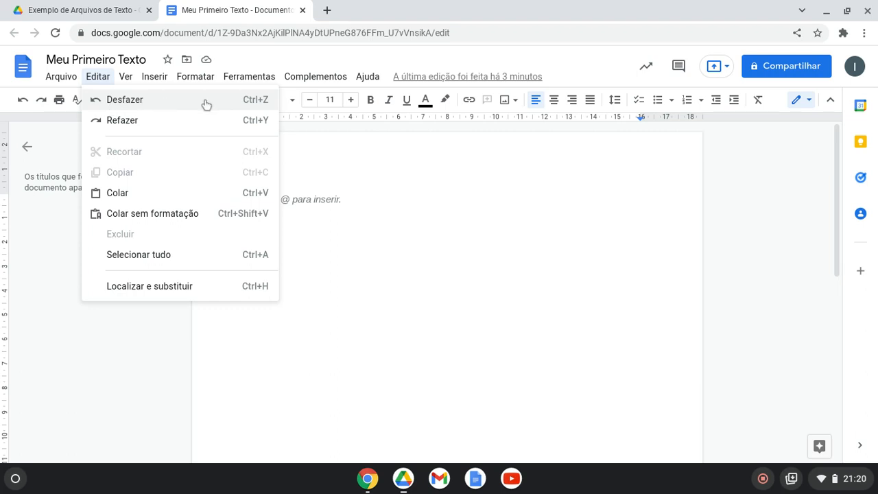
pyautogui.click(387, 190)
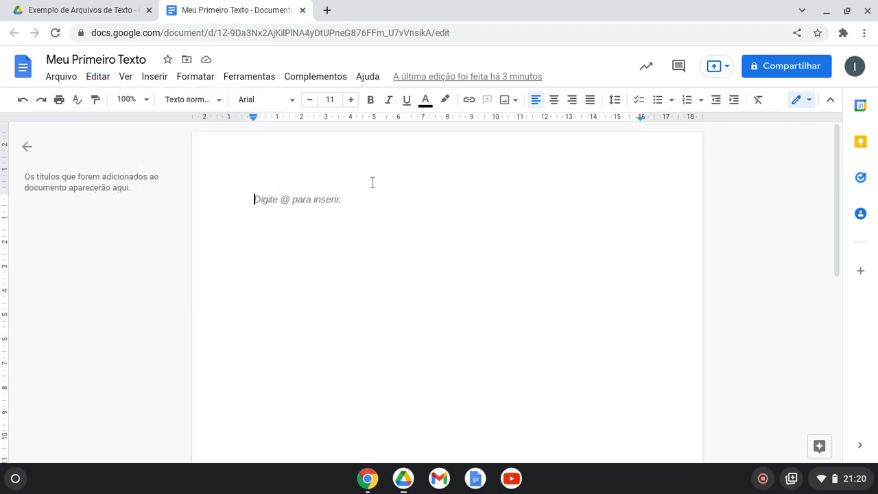
pyautogui.click(126, 79)
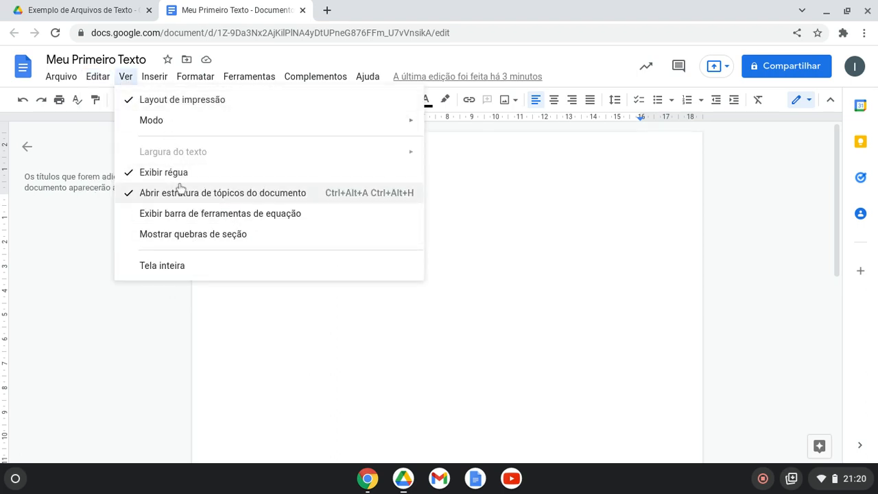
pyautogui.moveTo(315, 76)
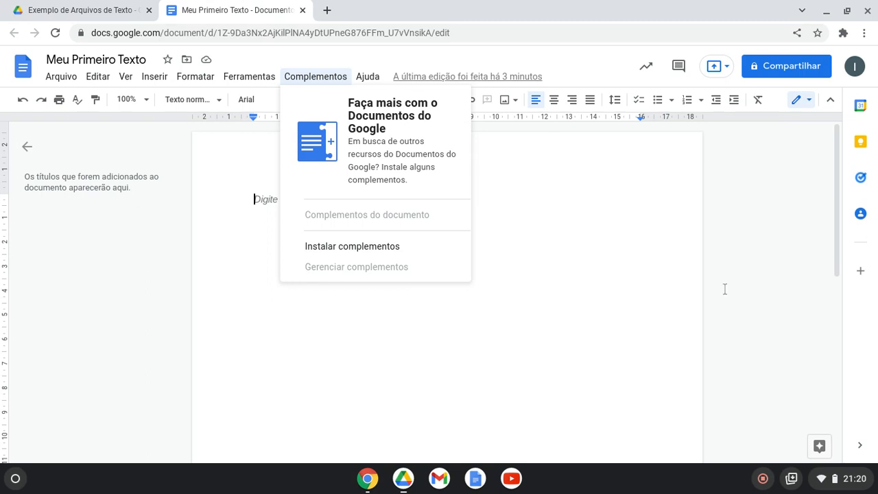
pyautogui.click(473, 340)
pyautogui.click(150, 79)
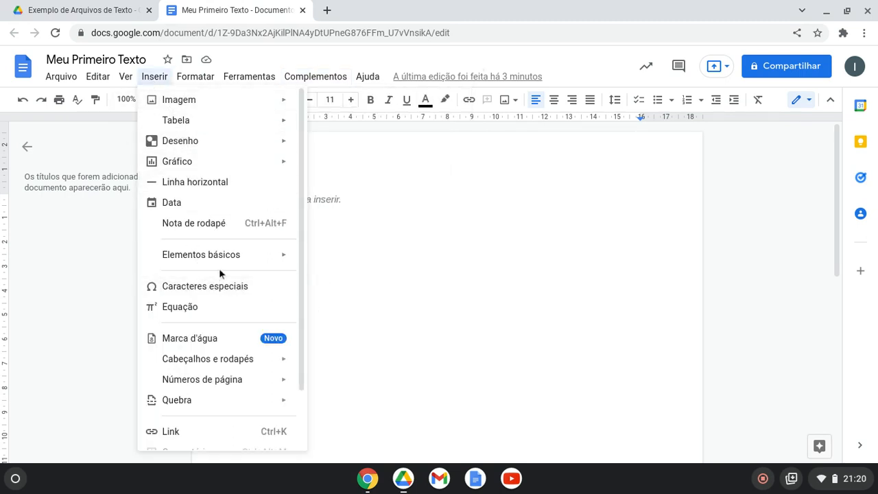
pyautogui.moveTo(227, 264)
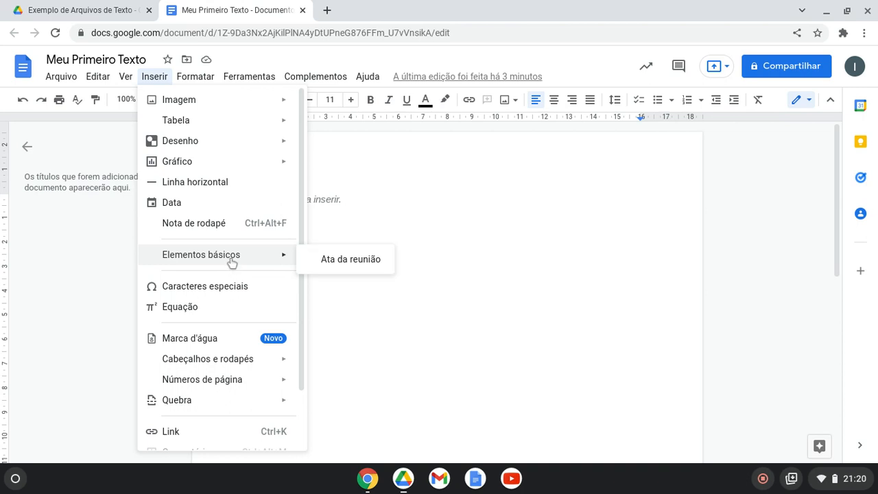
pyautogui.moveTo(157, 102)
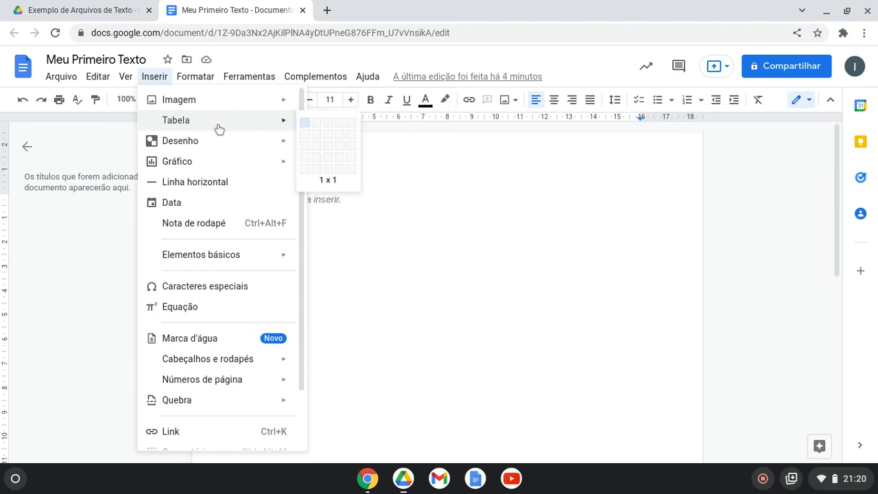
pyautogui.moveTo(225, 151)
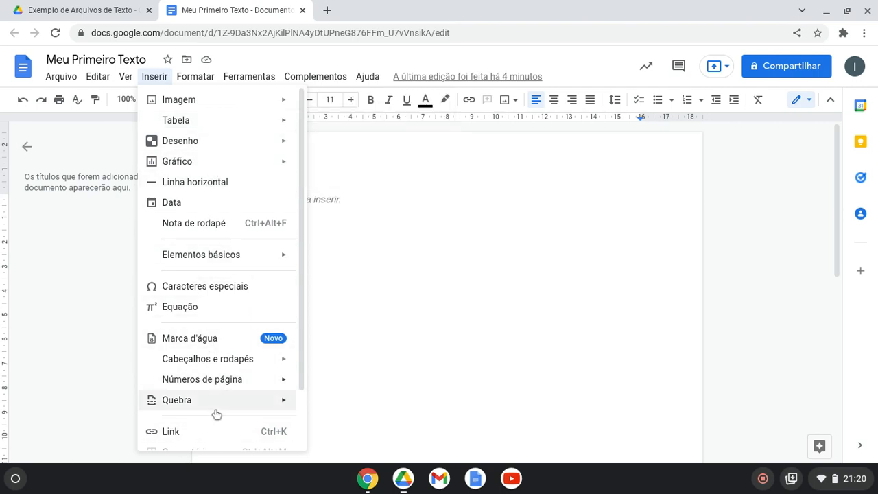
pyautogui.scroll(-2, 214, 384)
pyautogui.scroll(2, 213, 341)
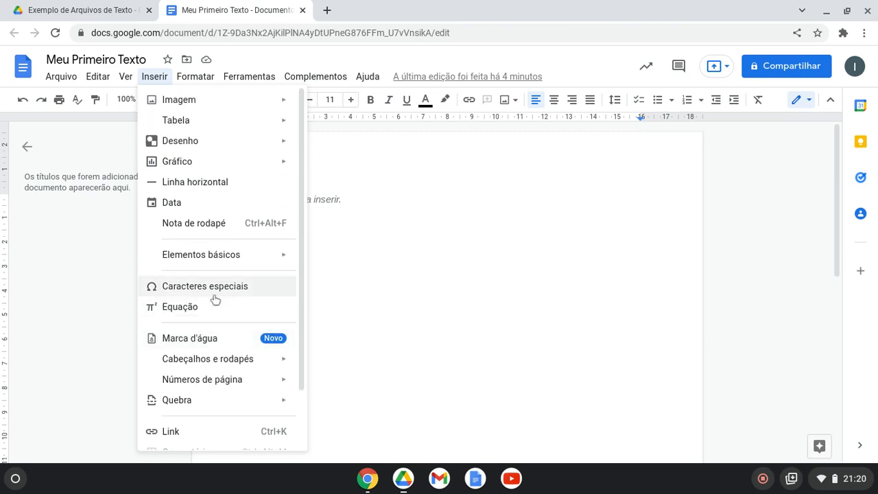
# Look through the text formatting, spelling and grammar, add-on and help options
pyautogui.moveTo(194, 83)
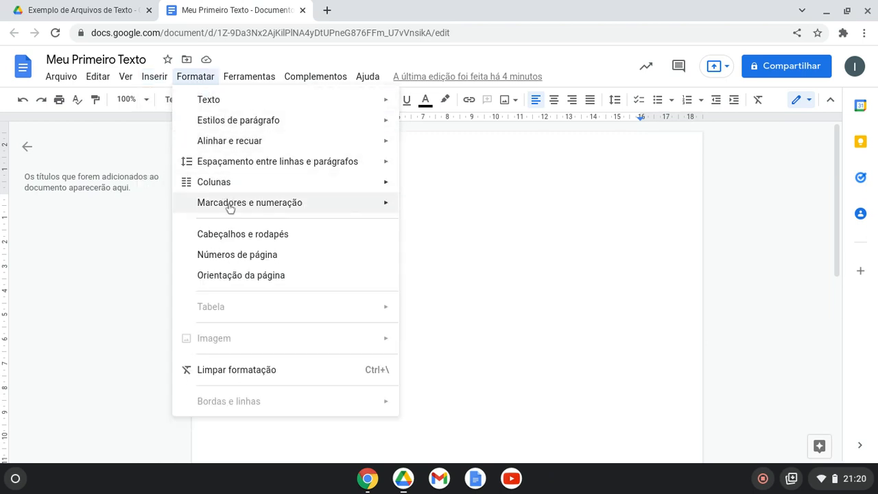
pyautogui.moveTo(233, 99)
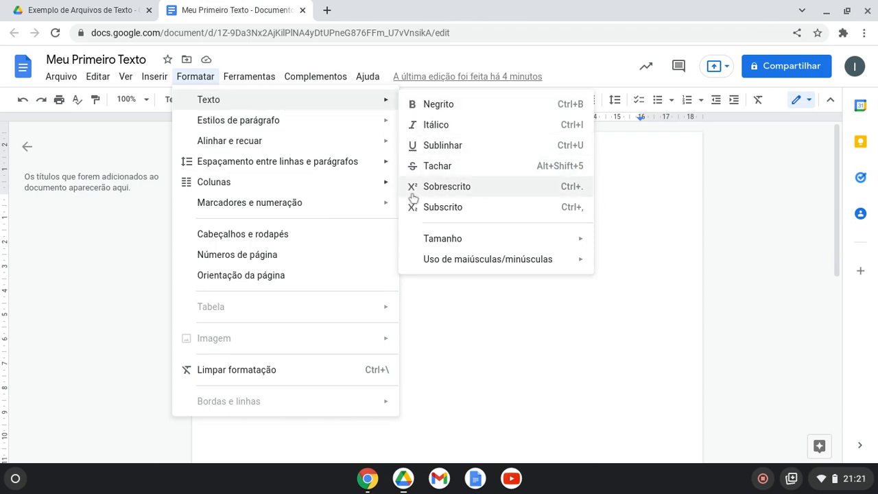
pyautogui.moveTo(241, 82)
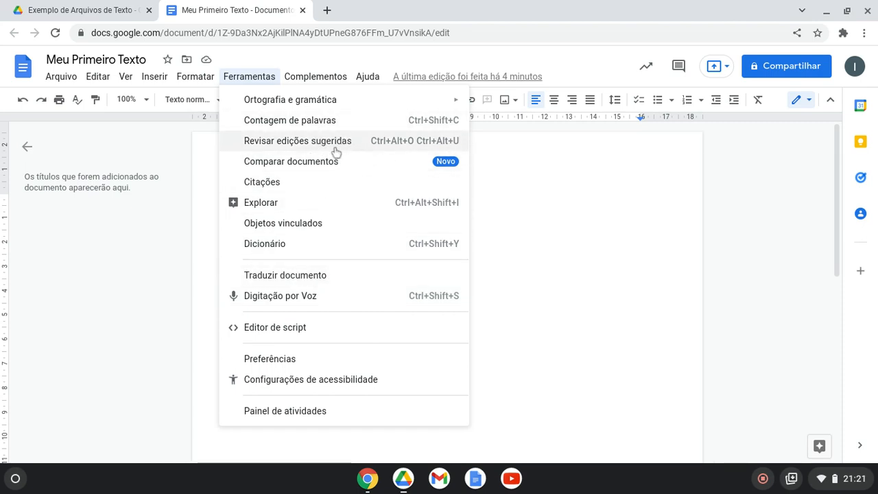
pyautogui.moveTo(304, 103)
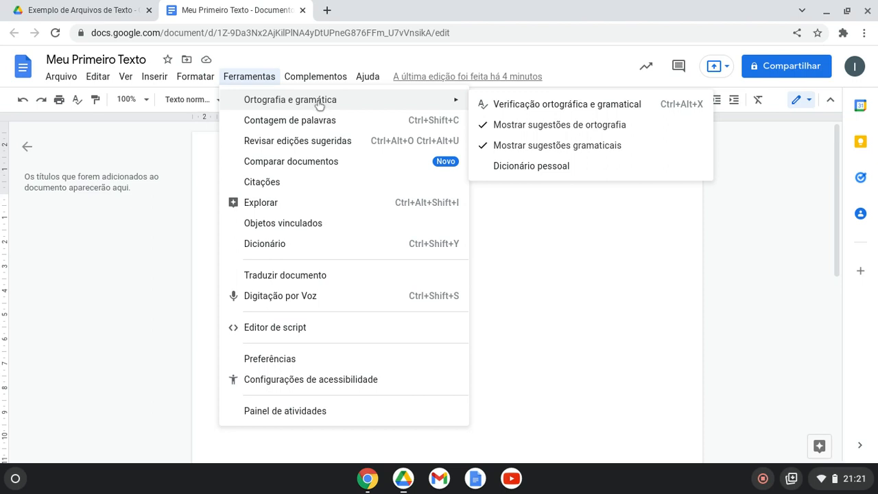
pyautogui.moveTo(322, 81)
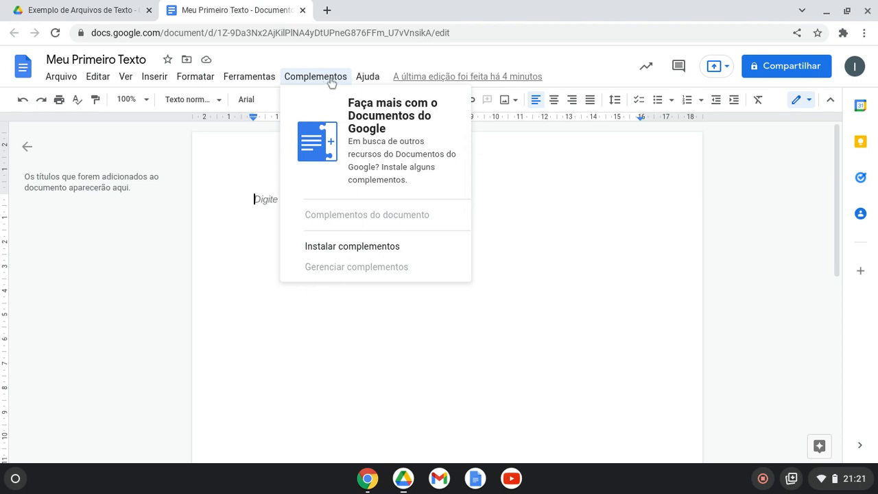
pyautogui.moveTo(364, 75)
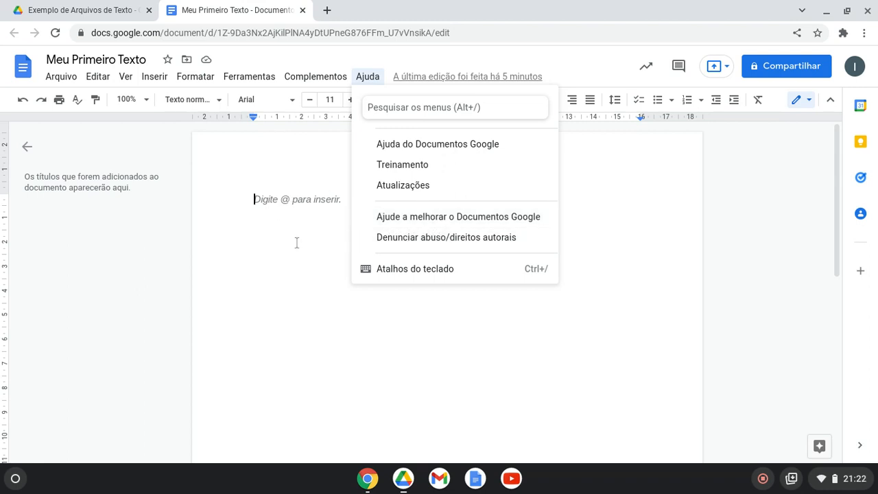
# Write three heading lines in the document: "Prefeitura Municipal de Monteiro", "Secretaria Municipal de Educação" and "Escola Fulano de Tal"
pyautogui.click(296, 197)
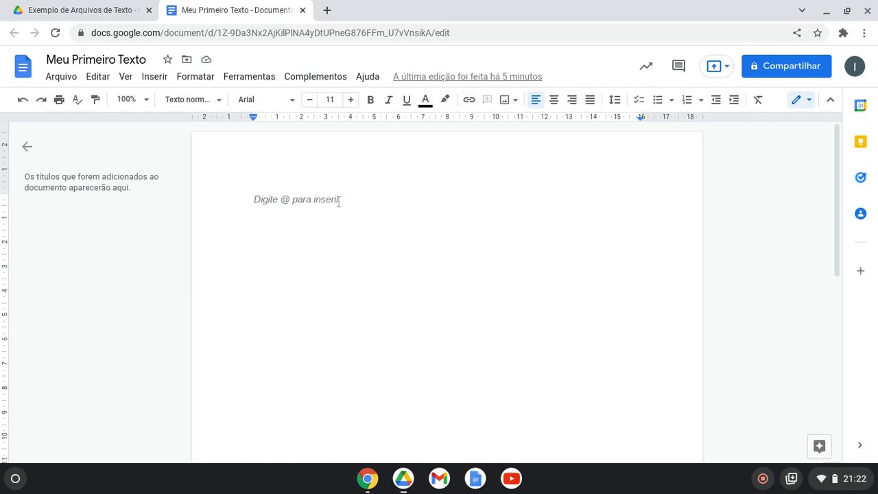
pyautogui.write('Prefe')
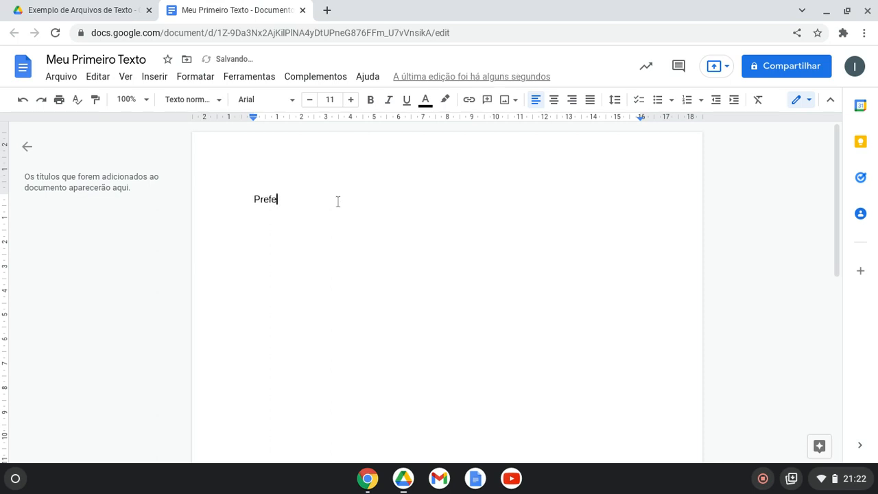
pyautogui.write('itura Municipal de Monteiro')
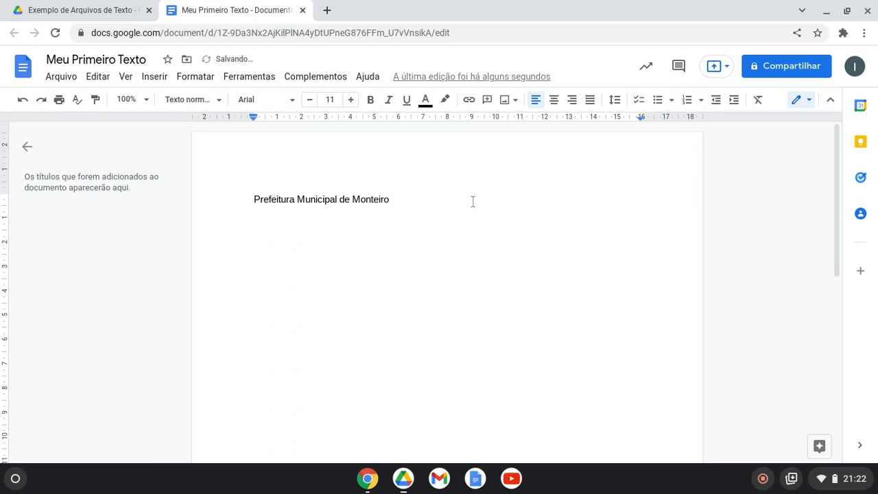
pyautogui.press('Return')
pyautogui.press('Return')
pyautogui.write('Secretaria Muni')
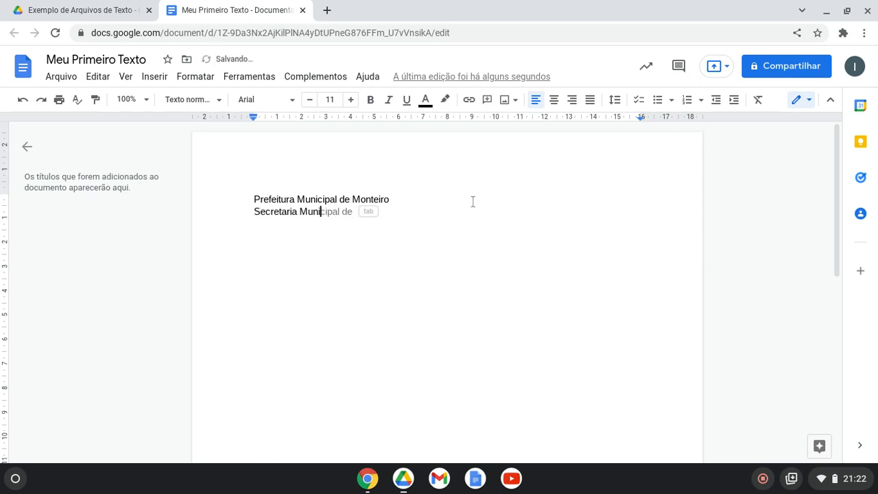
pyautogui.write('cipal de Edu')
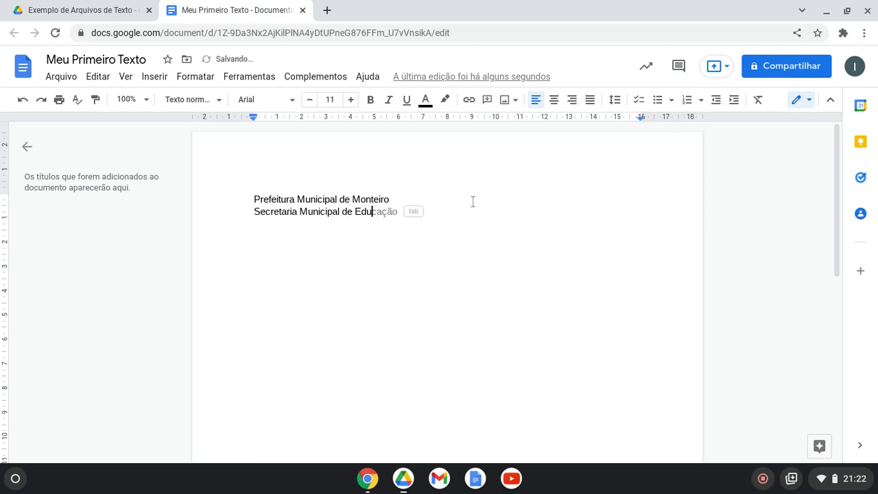
pyautogui.write('cação')
pyautogui.press('Return')
pyautogui.write('Esco')
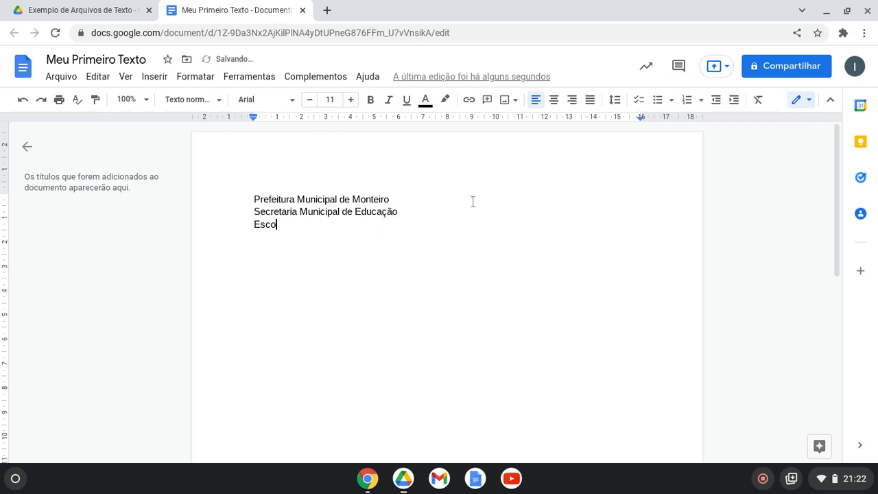
pyautogui.write('la Fulano de Tal')
# Add the title "Exercício de Fixação" below the heading lines, leaving two blank lines between them
pyautogui.press('Return')
pyautogui.press('Return')
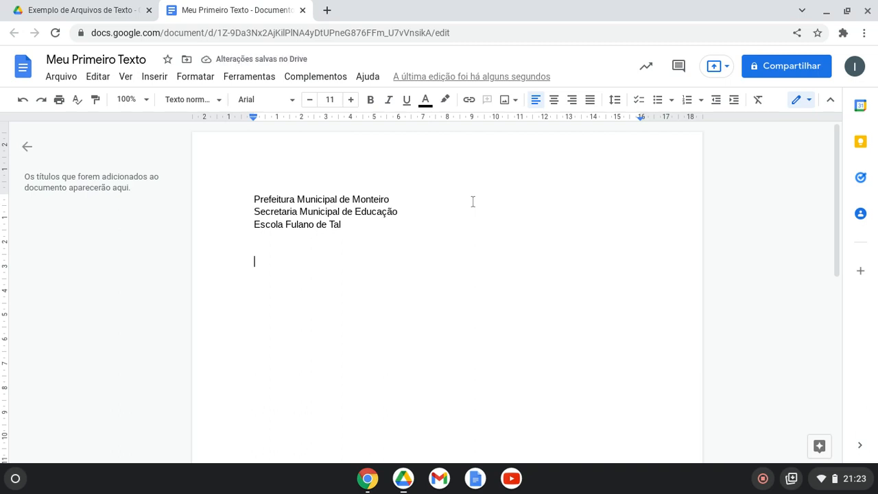
pyautogui.write('Exercpicio')
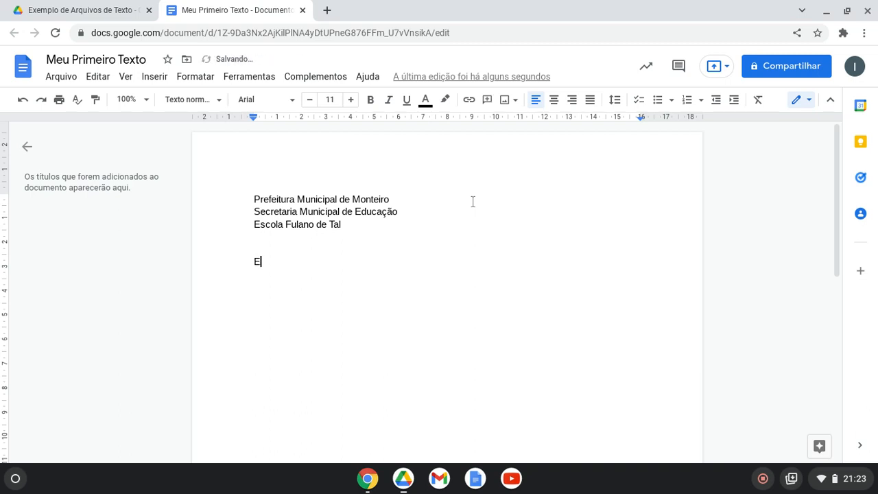
pyautogui.press('BackSpace')
pyautogui.press('BackSpace')
pyautogui.press('BackSpace')
pyautogui.press('BackSpace')
pyautogui.write('cio de Fixação')
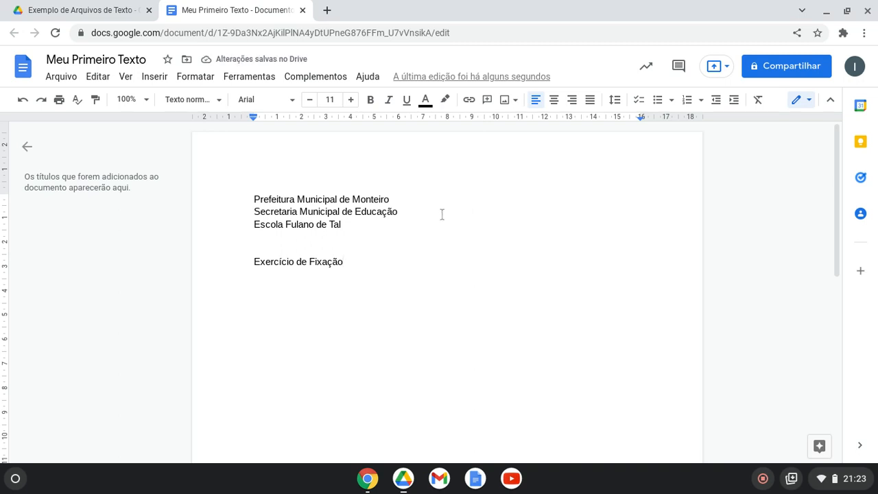
# Add a "Nome:" line with a long underscore blank below the school name, leaving one empty line between them
pyautogui.click(426, 224)
pyautogui.press('Return')
pyautogui.press('Return')
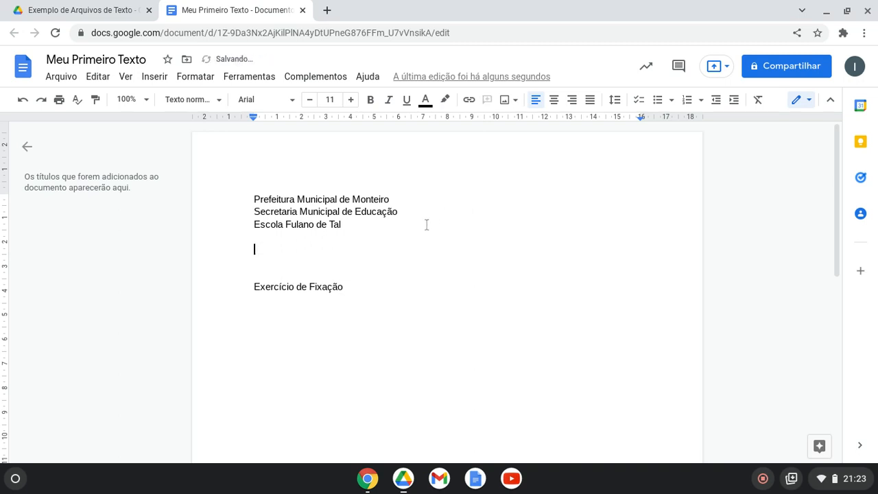
pyautogui.write('Nome:__________________')
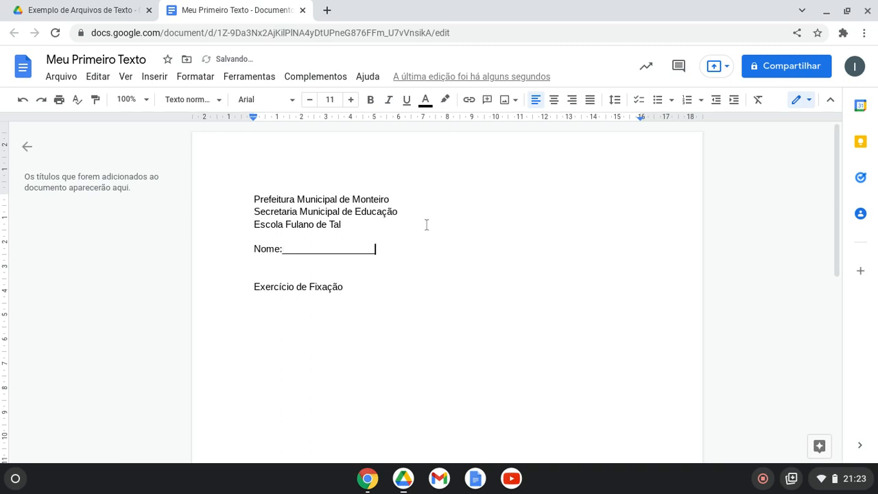
pyautogui.write('______________________________')
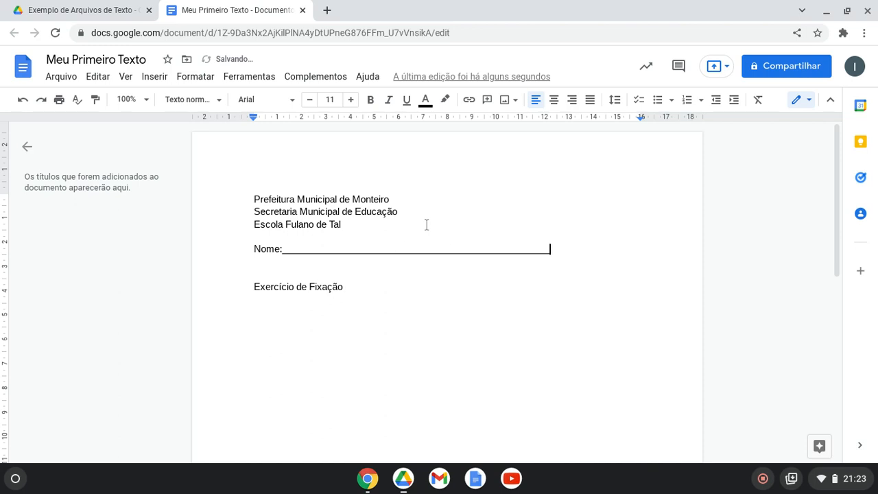
# Add "Turma:" with a short underscore blank at the end of the "Nome:" line
pyautogui.write(' Série')
pyautogui.write(': _______')
pyautogui.write('__')
pyautogui.click(585, 248)
pyautogui.press('BackSpace')
pyautogui.press('BackSpace')
pyautogui.press('BackSpace')
pyautogui.press('BackSpace')
pyautogui.press('BackSpace')
pyautogui.press('BackSpace')
pyautogui.write('Turma:')
# Write "Pergunta de teste" below the "Exercício de Fixação" title, leaving two blank lines between them
pyautogui.scroll(-1, 439, 284)
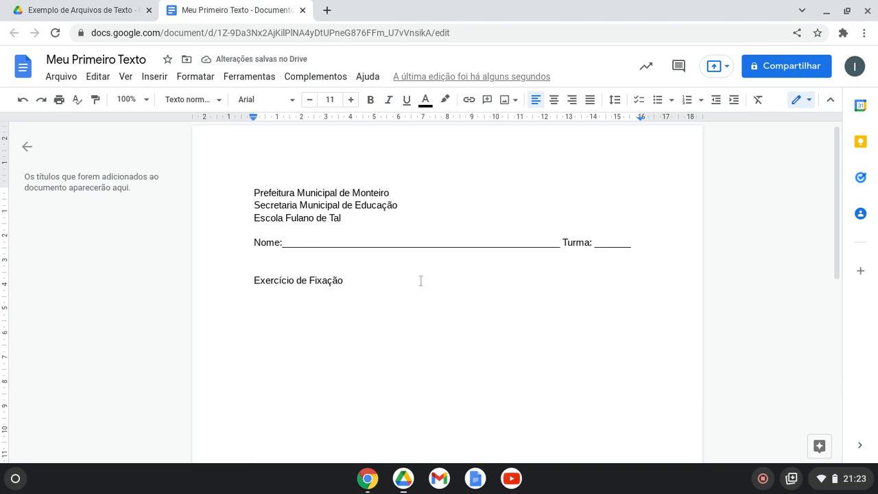
pyautogui.click(384, 287)
pyautogui.press('Return')
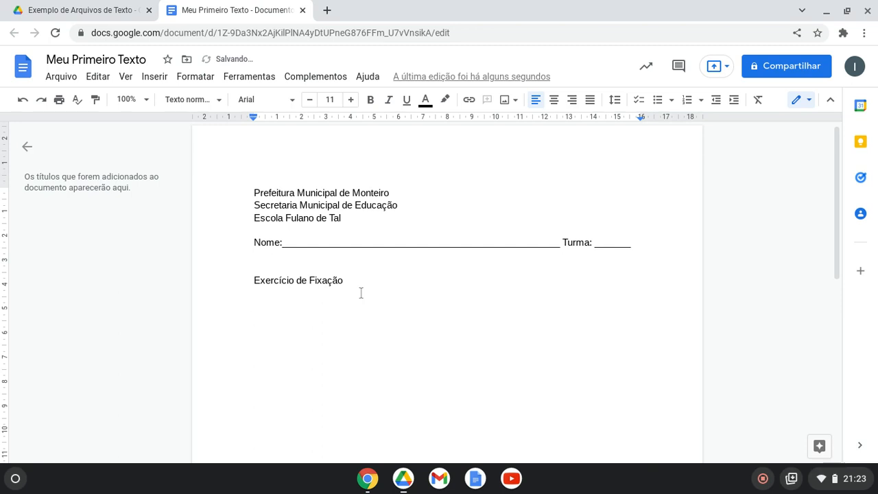
pyautogui.write('Pergunta de teste')
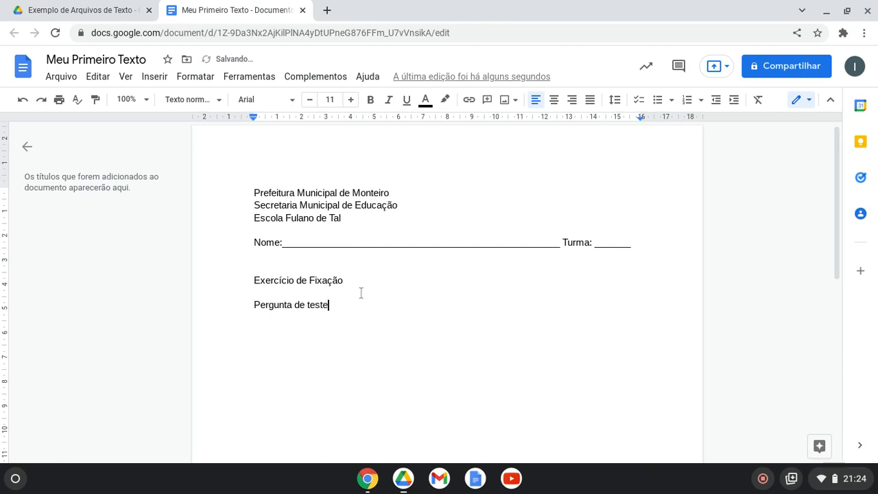
pyautogui.click(255, 305)
pyautogui.press('Return')
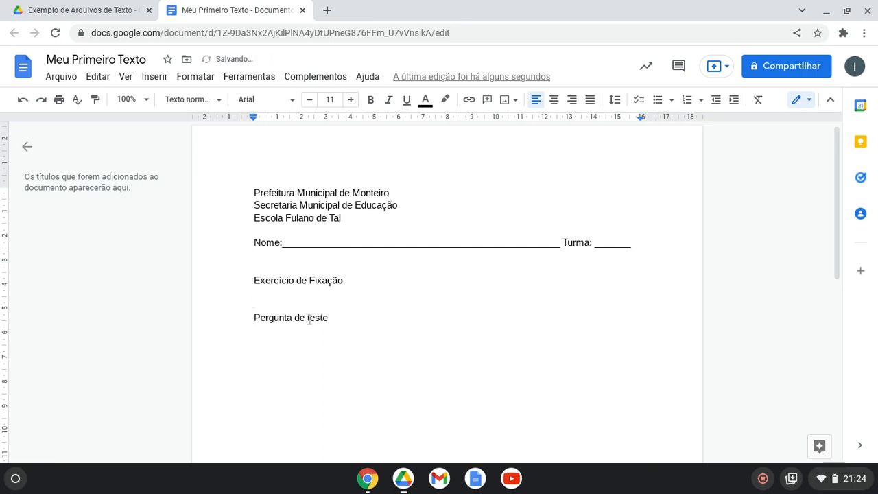
pyautogui.click(371, 316)
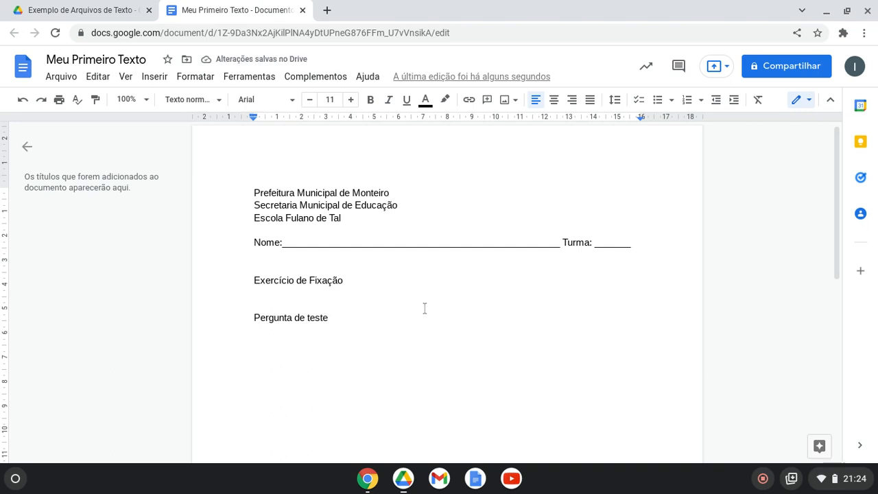
# Add the answer lines "Opção 1" and "Opção 2" below the question, separated from it by a blank line
pyautogui.press('Return')
pyautogui.write('Apção 1')
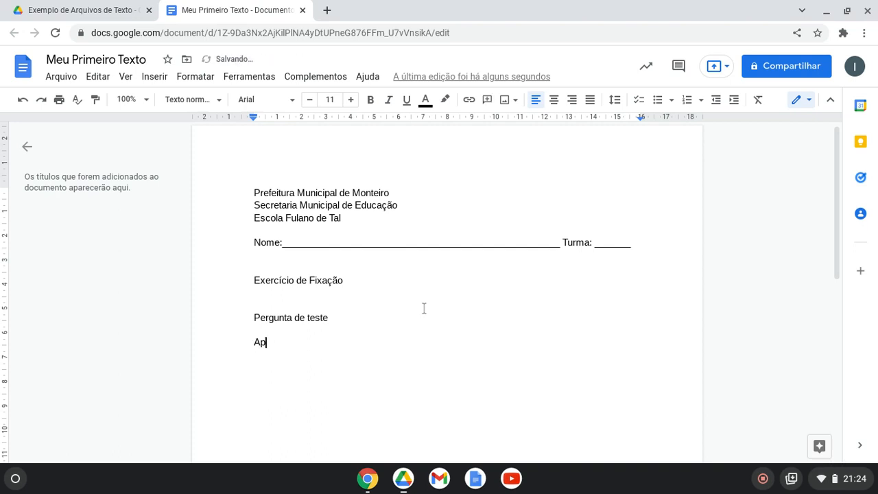
pyautogui.press('BackSpace')
pyautogui.press('BackSpace')
pyautogui.press('BackSpace')
pyautogui.press('BackSpace')
pyautogui.press('BackSpace')
pyautogui.press('BackSpace')
pyautogui.press('BackSpace')
pyautogui.write('Opção 1')
pyautogui.press('Return')
pyautogui.write('Opção 2')
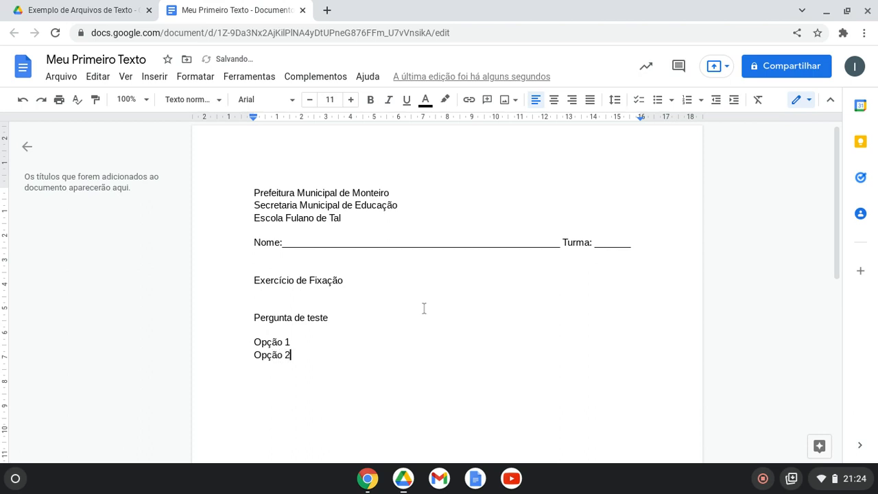
# Add two more answer lines, "Opção 3" and "Opção 4", below the existing options
pyautogui.press('Return')
pyautogui.write('Opçao')
pyautogui.press('BackSpace')
pyautogui.press('BackSpace')
pyautogui.write('ão 3')
pyautogui.press('Return')
pyautogui.write('Opção 4')
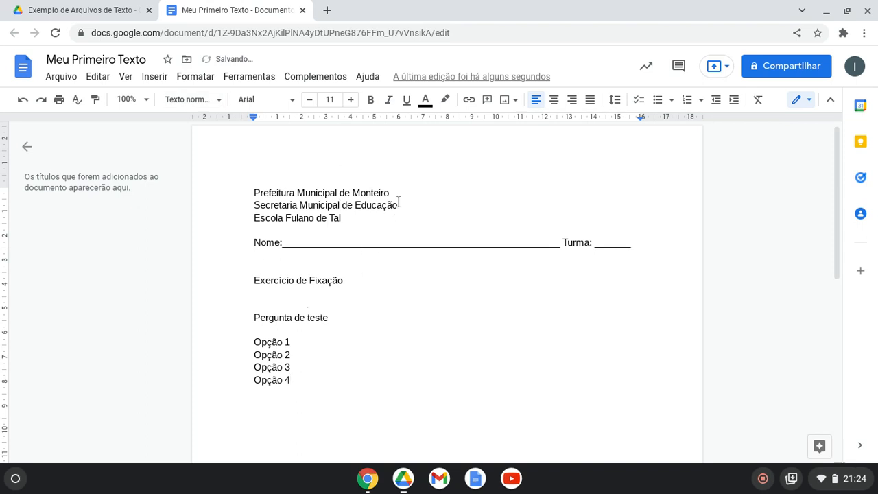
# Center the three heading lines at the start of the document
pyautogui.moveTo(403, 218); pyautogui.dragTo(248, 194)
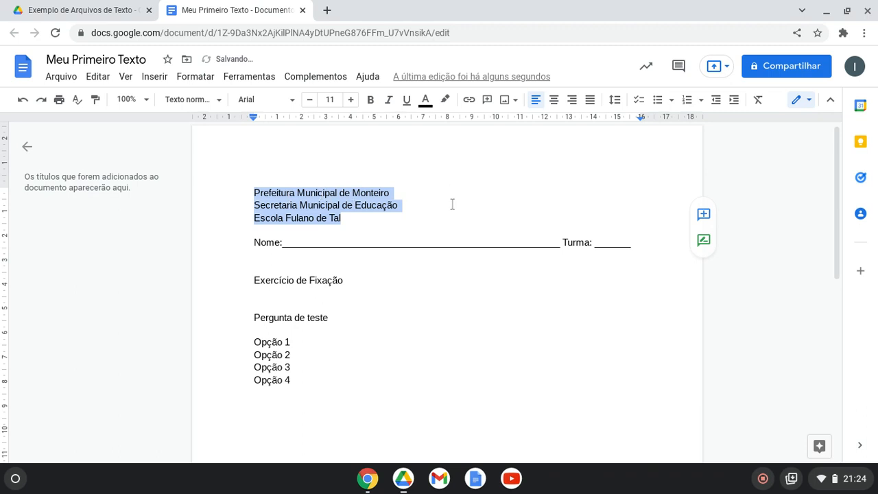
pyautogui.moveTo(350, 219); pyautogui.dragTo(250, 193)
pyautogui.click(554, 100)
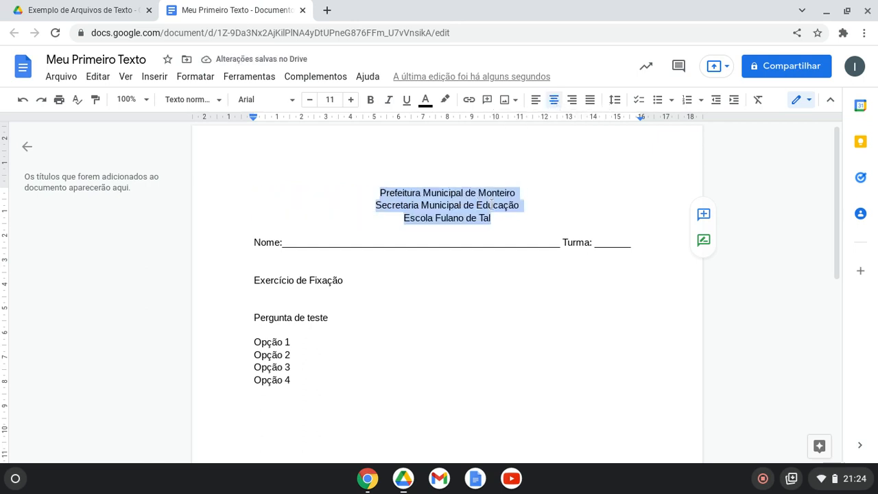
# Center the "Nome" and "Turma" line and the "Exercício de Fixação" title
pyautogui.moveTo(630, 243); pyautogui.dragTo(252, 243)
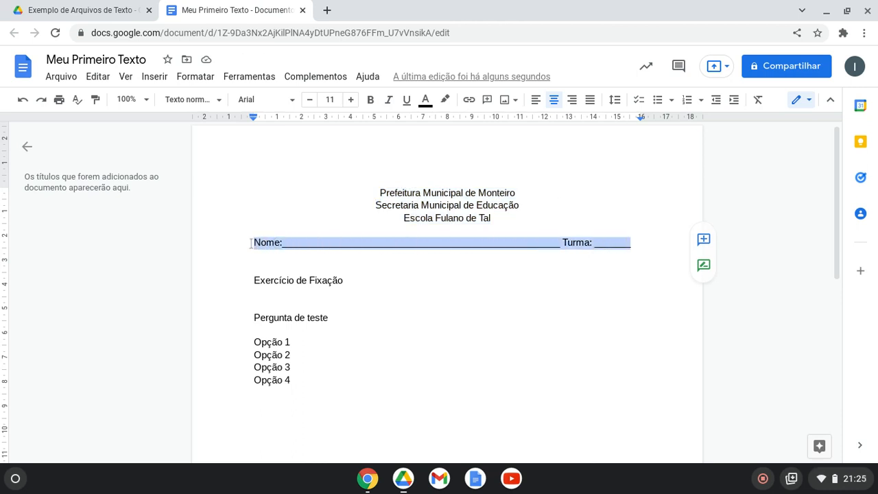
pyautogui.click(555, 101)
pyautogui.click(490, 268)
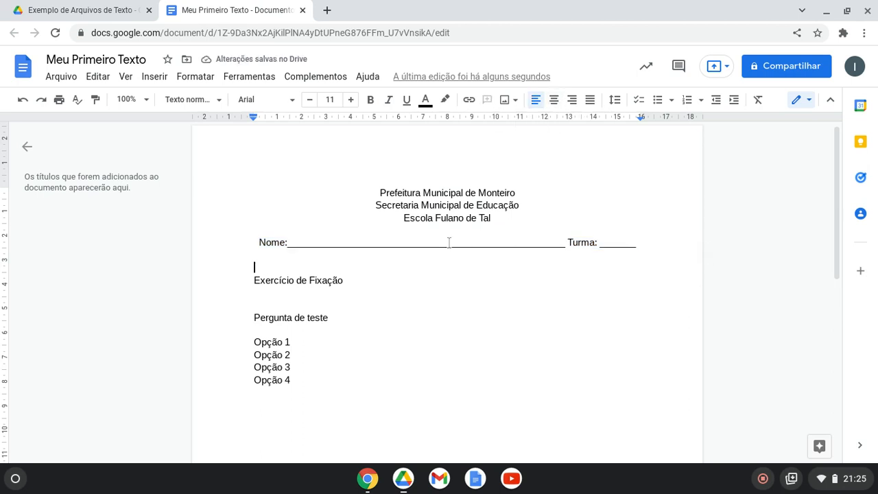
pyautogui.moveTo(357, 278); pyautogui.dragTo(251, 280)
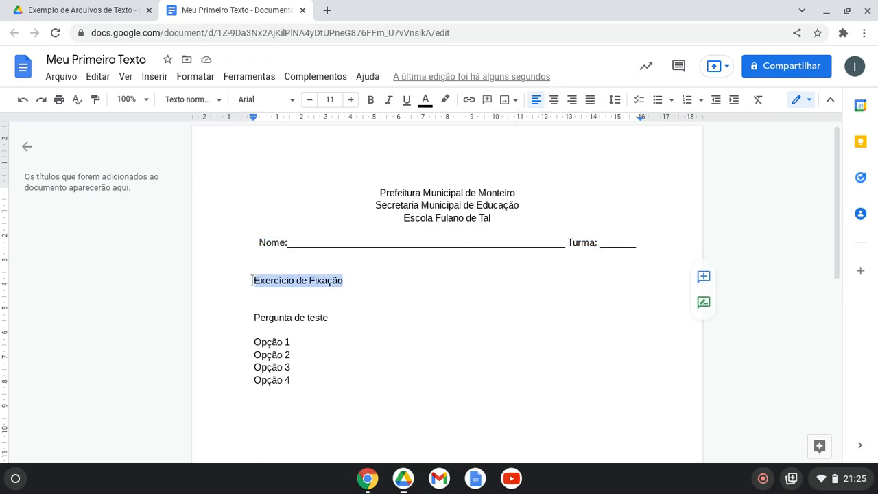
pyautogui.click(553, 101)
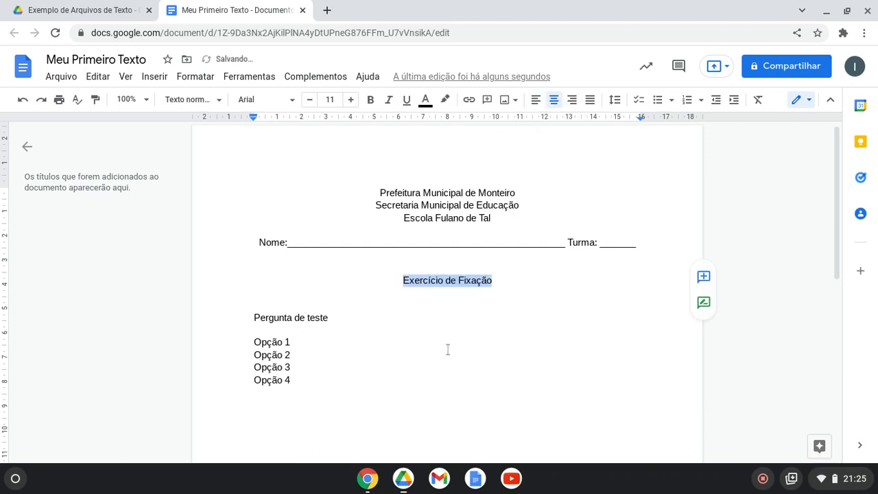
# Set the font size of all the document text to 12
pyautogui.moveTo(291, 380); pyautogui.dragTo(246, 318)
pyautogui.click(316, 376)
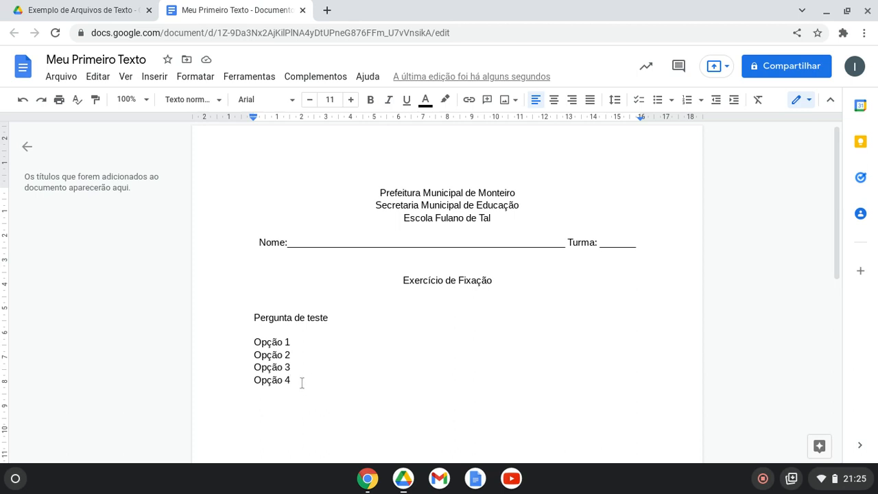
pyautogui.moveTo(301, 383); pyautogui.dragTo(382, 187)
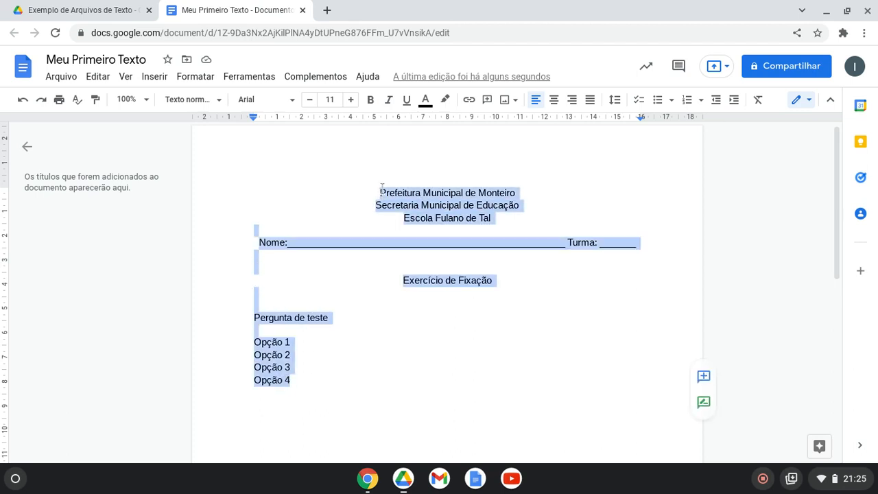
pyautogui.click(350, 101)
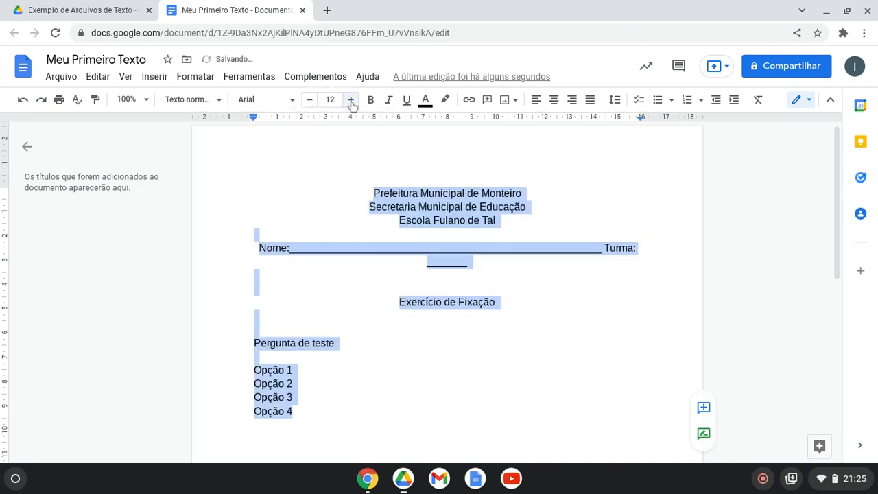
pyautogui.click(388, 348)
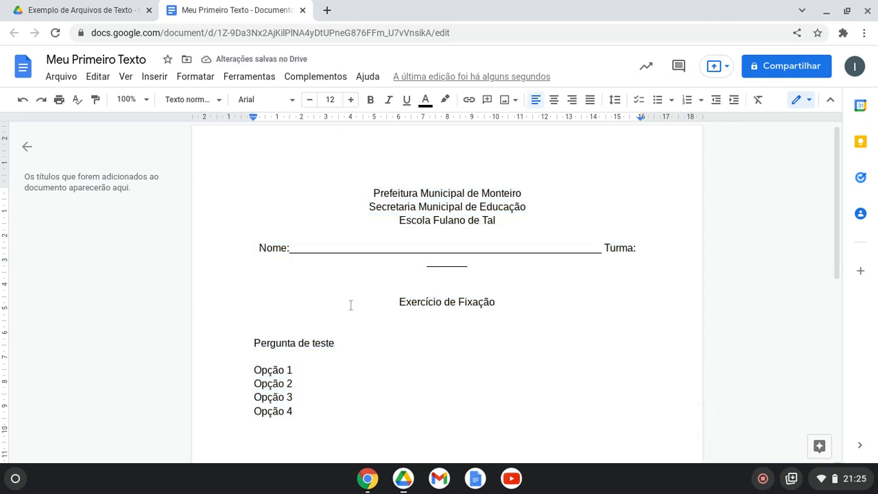
# Set the three heading lines to font size 14 and make them bold
pyautogui.moveTo(505, 220); pyautogui.dragTo(374, 192)
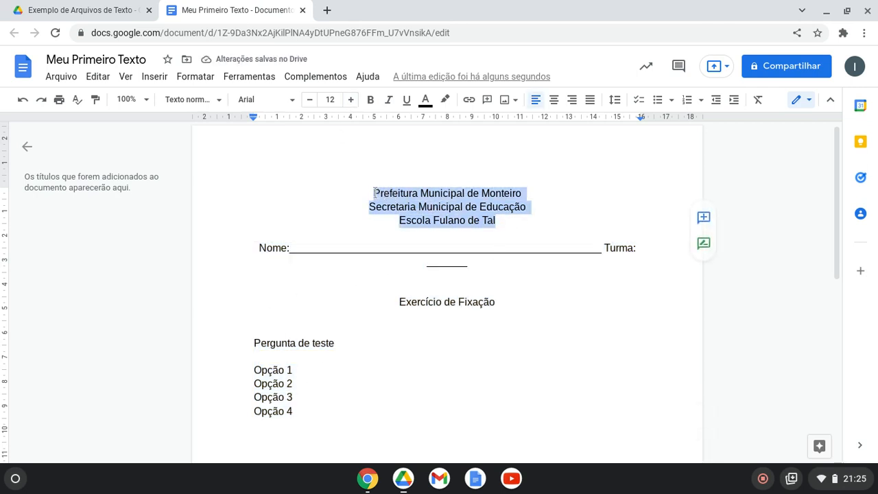
pyautogui.click(351, 101)
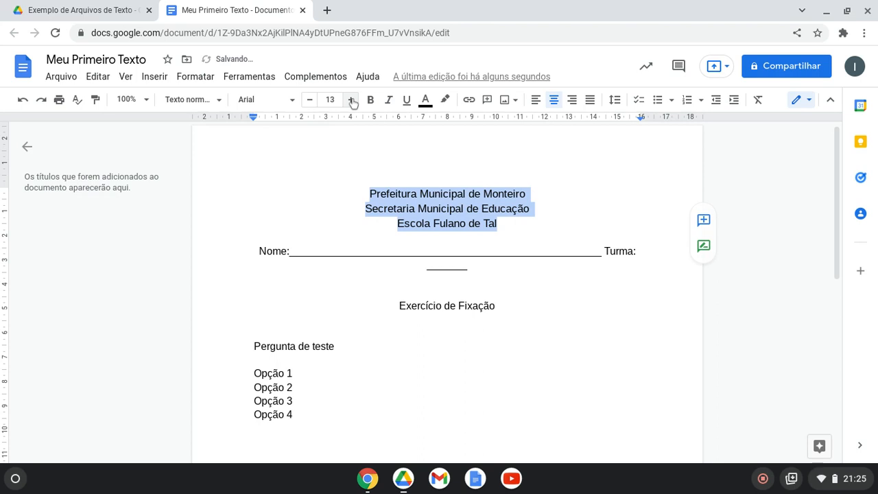
pyautogui.click(351, 100)
pyautogui.click(443, 211)
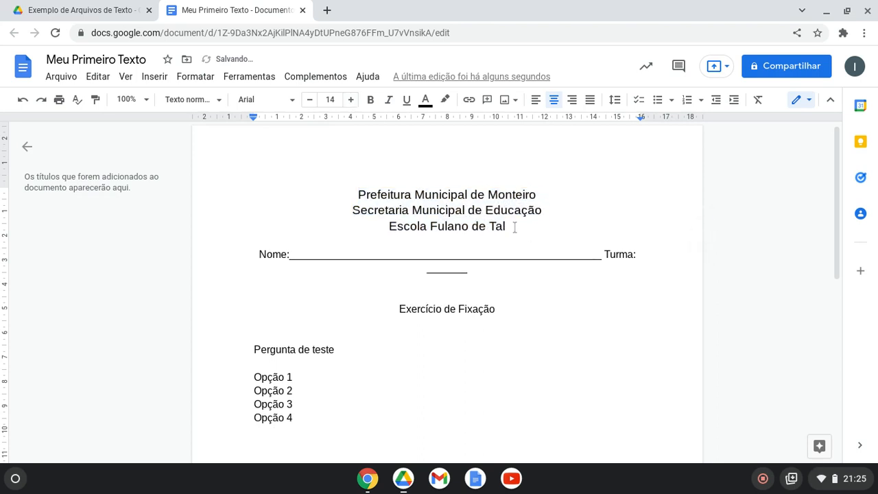
pyautogui.moveTo(514, 227); pyautogui.dragTo(358, 193)
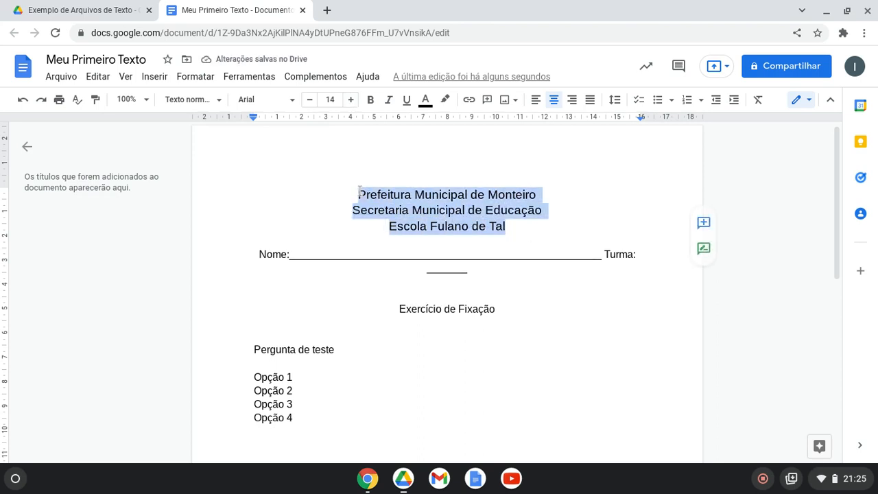
pyautogui.click(370, 103)
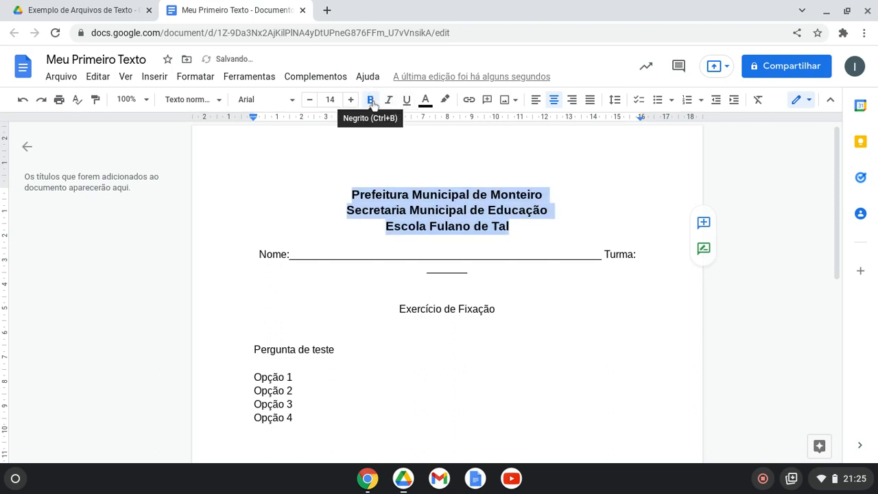
# Try italic and underline on the three heading lines, removing each format again
pyautogui.click(389, 100)
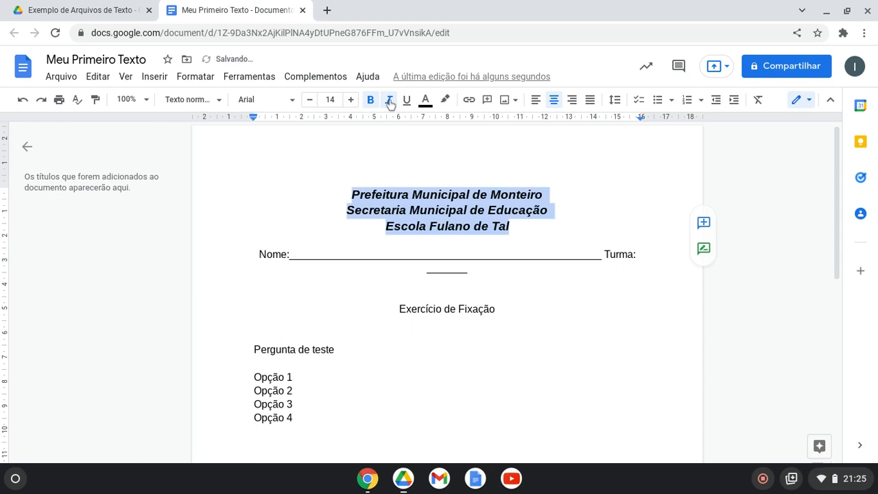
pyautogui.click(389, 101)
pyautogui.click(407, 101)
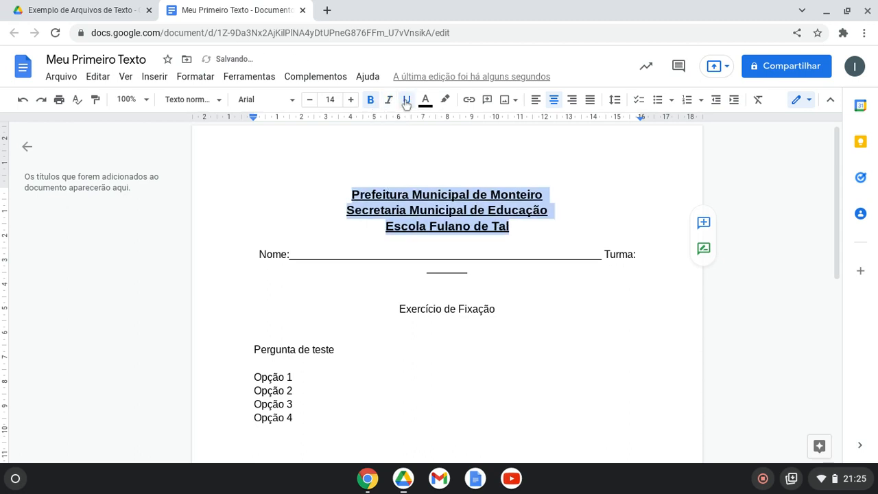
pyautogui.click(407, 100)
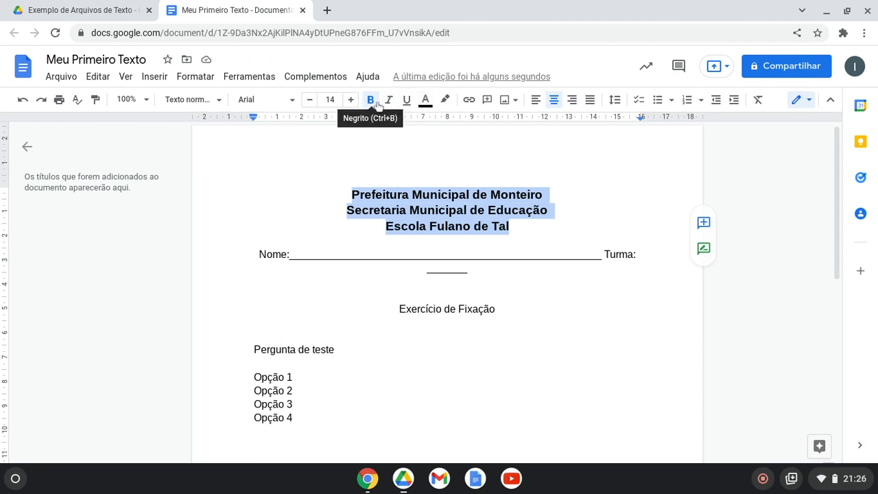
# Try purple as the text color of the three heading lines and restore black
pyautogui.click(426, 100)
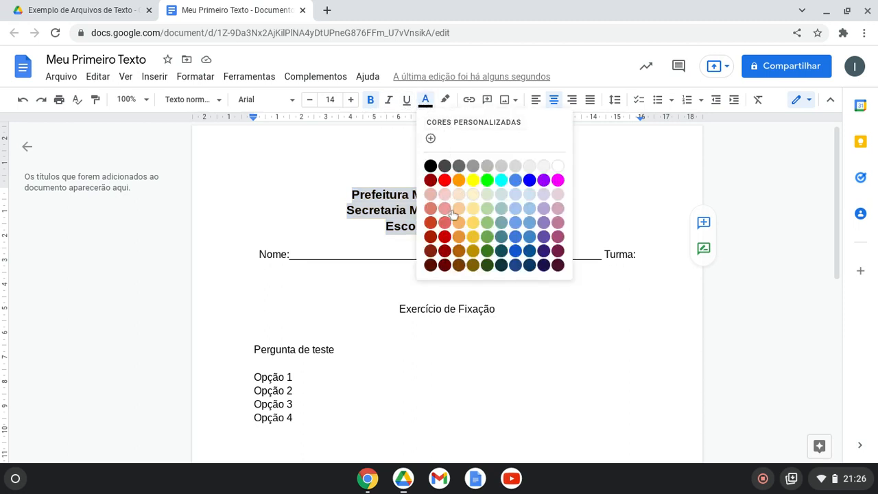
pyautogui.click(543, 180)
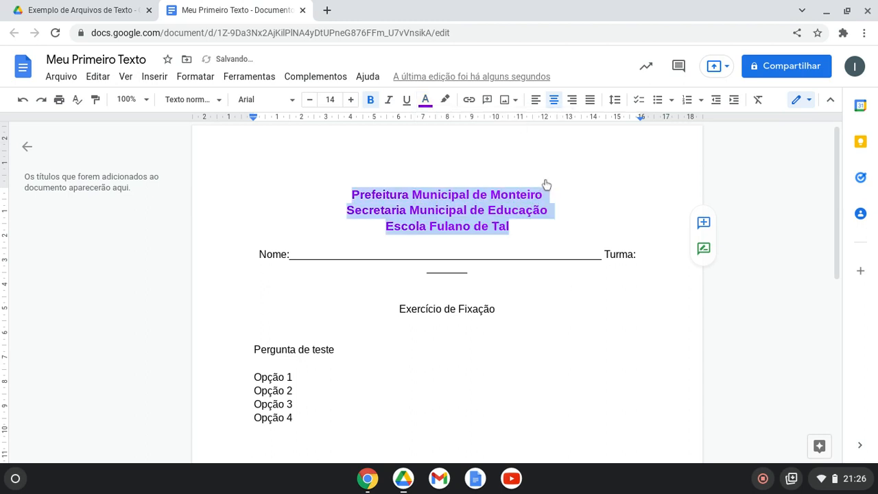
pyautogui.click(527, 228)
pyautogui.moveTo(536, 226); pyautogui.dragTo(352, 192)
pyautogui.click(425, 100)
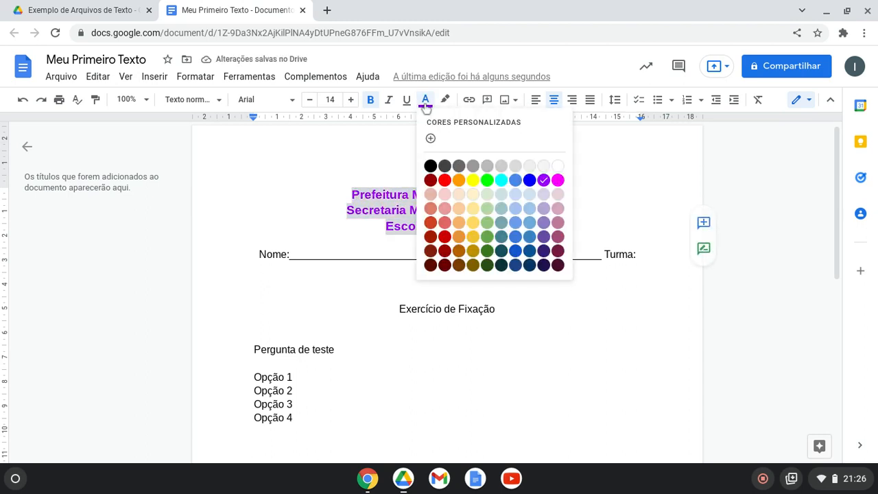
pyautogui.click(431, 164)
pyautogui.click(471, 212)
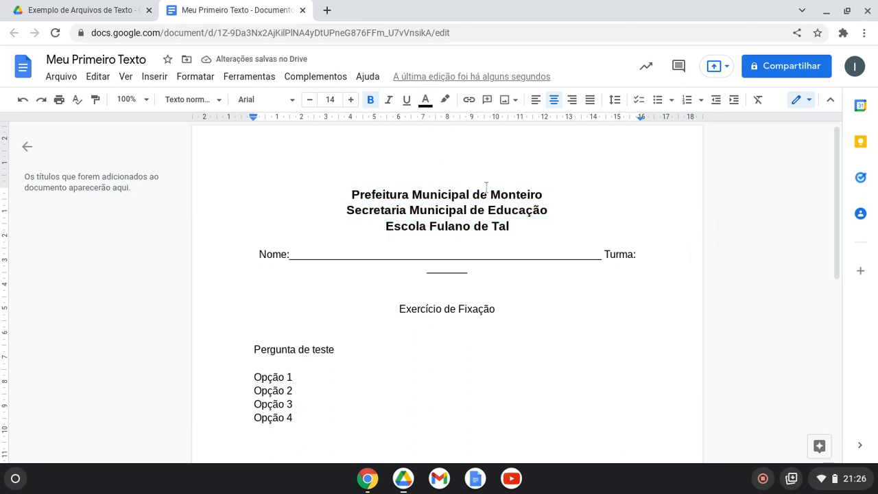
# Try the Amatic SC font on the three heading lines
pyautogui.moveTo(514, 225); pyautogui.dragTo(353, 189)
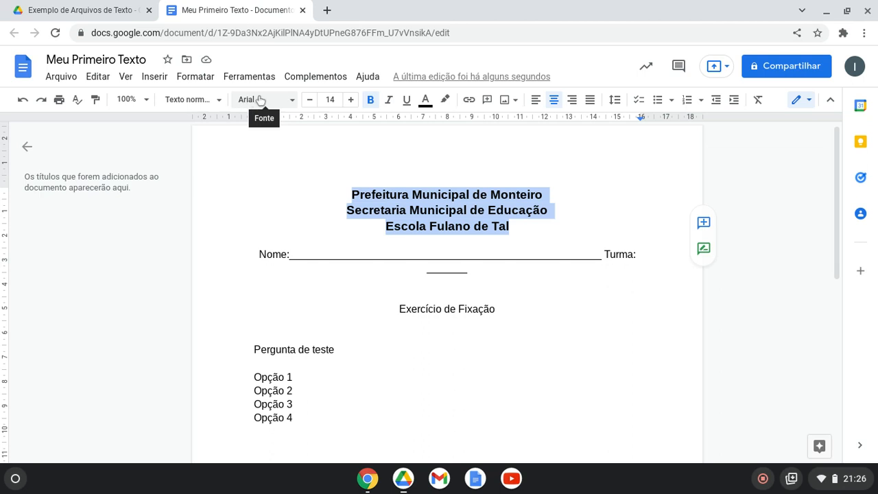
pyautogui.click(292, 101)
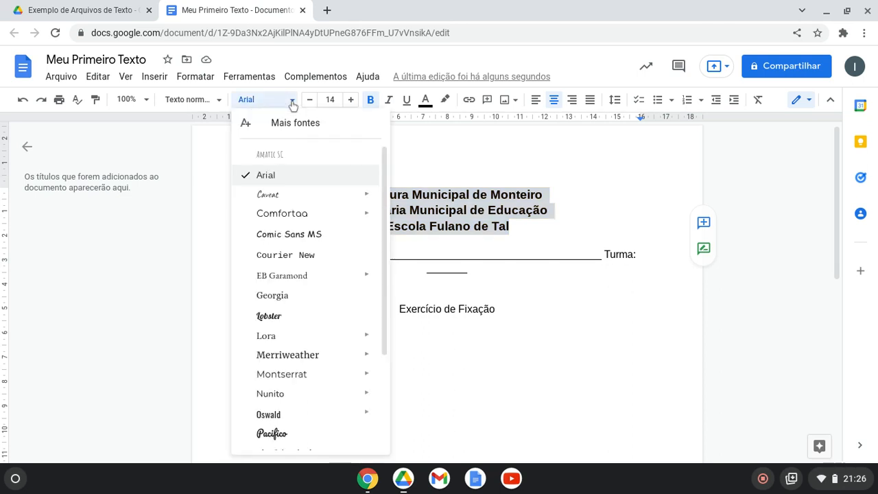
pyautogui.click(262, 157)
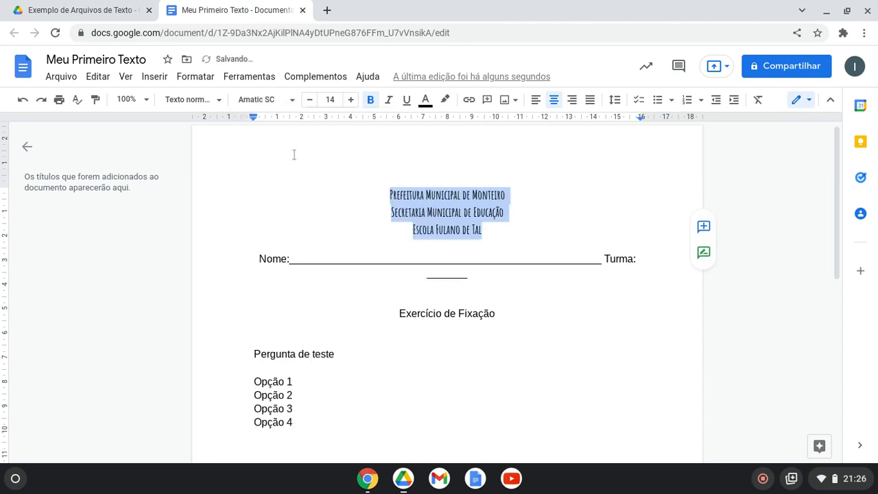
pyautogui.click(436, 228)
# Try font size 25 on the three heading lines and set it back to 14
pyautogui.moveTo(495, 229); pyautogui.dragTo(386, 190)
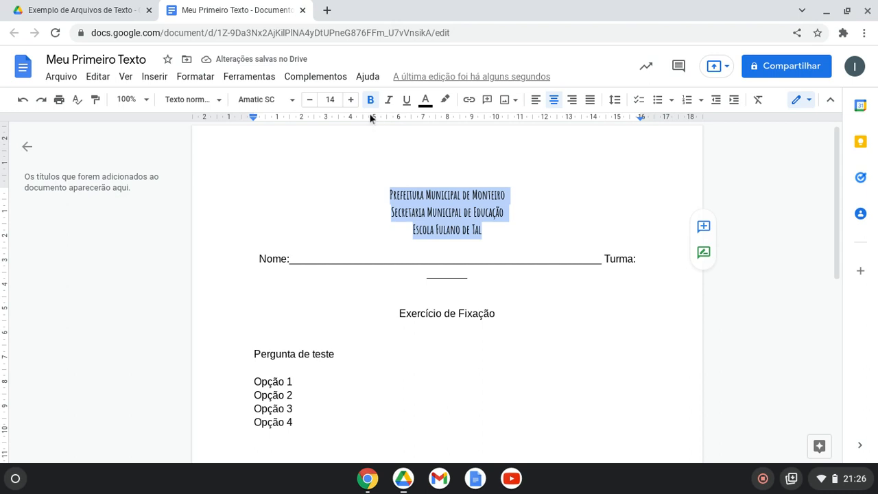
pyautogui.click(350, 100)
pyautogui.click(349, 99)
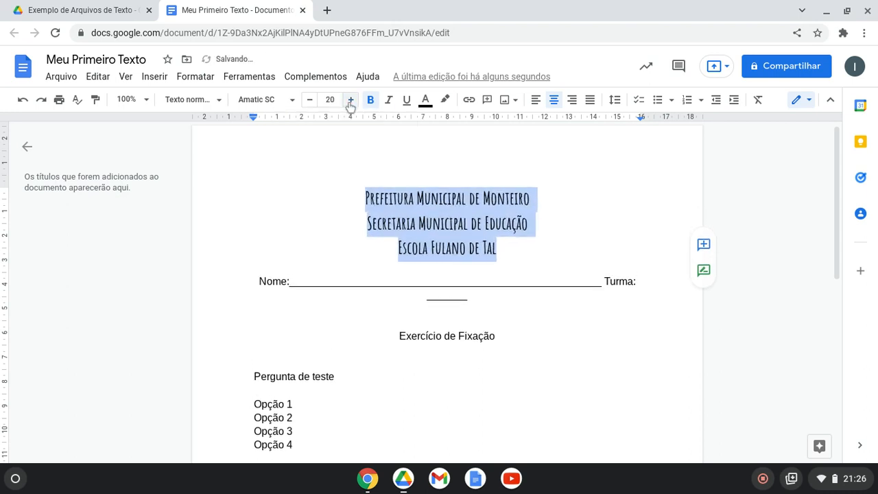
pyautogui.click(350, 100)
pyautogui.click(350, 99)
pyautogui.click(453, 207)
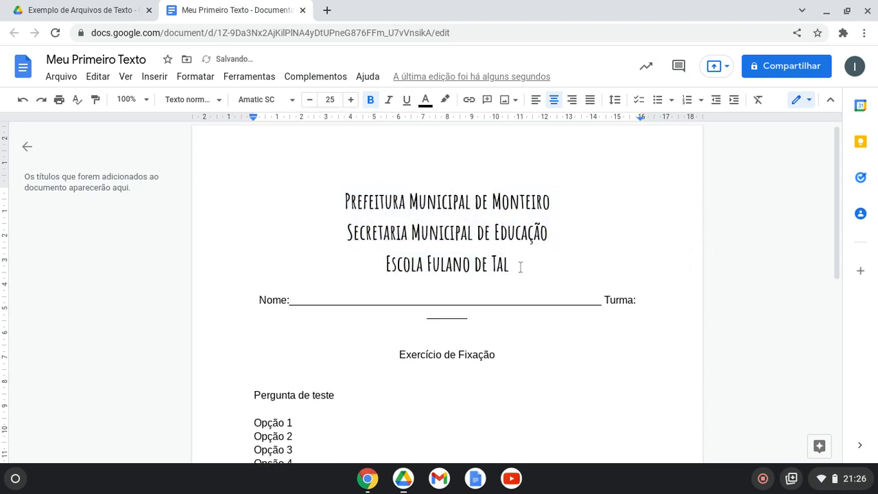
pyautogui.moveTo(522, 264); pyautogui.dragTo(330, 203)
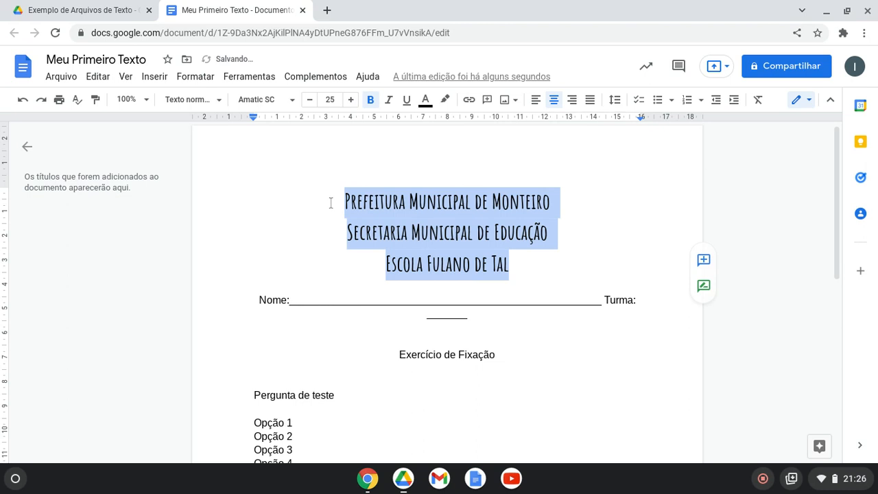
pyautogui.click(329, 99)
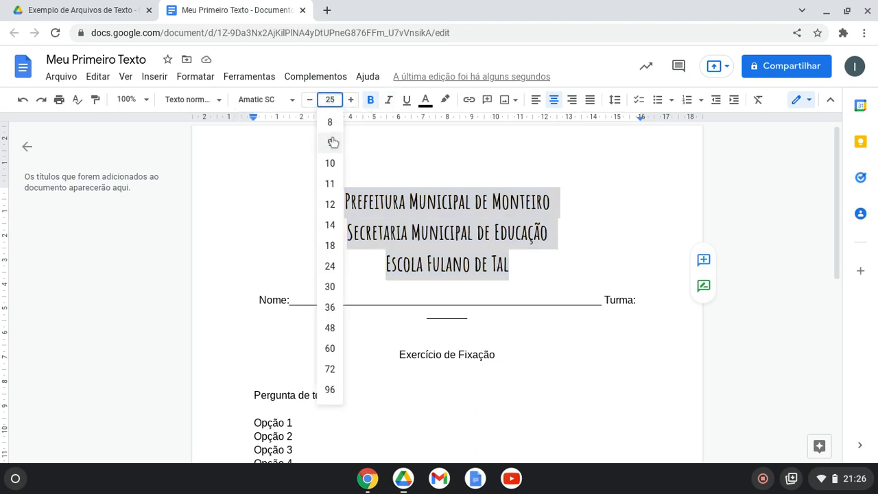
pyautogui.click(330, 225)
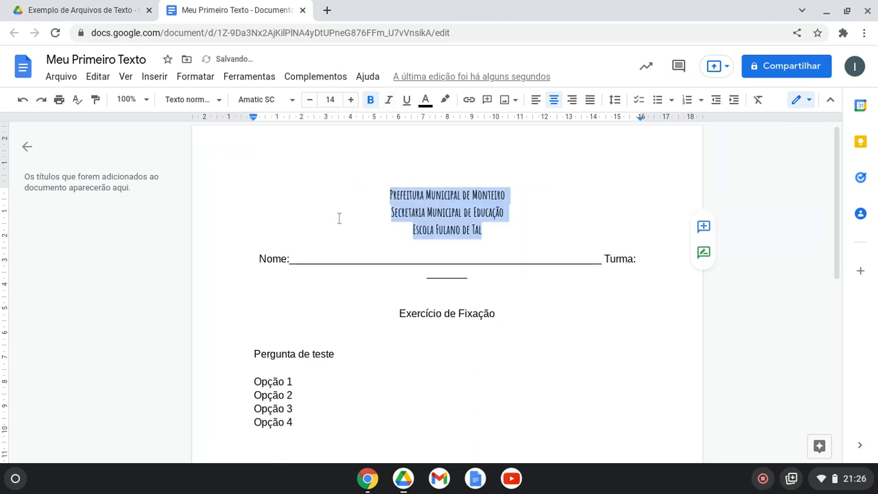
# Try the Comic Sans MS font on the three heading lines
pyautogui.click(291, 100)
pyautogui.scroll(-1, 296, 254)
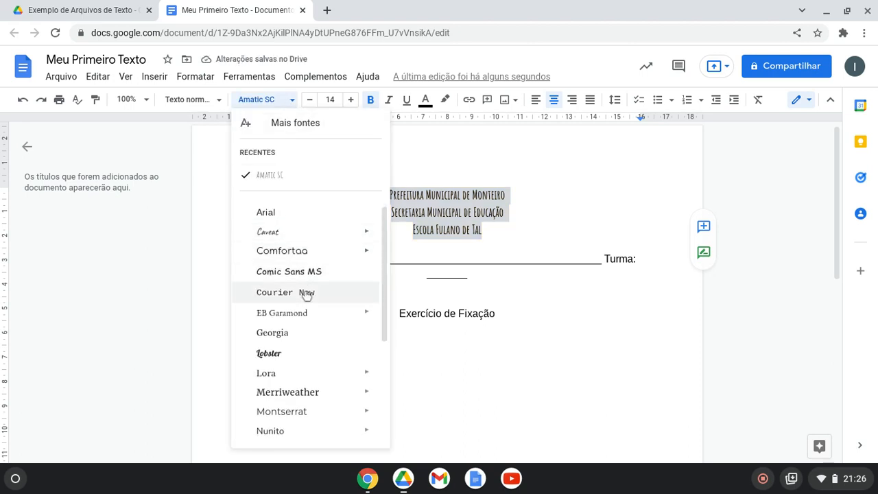
pyautogui.click(304, 272)
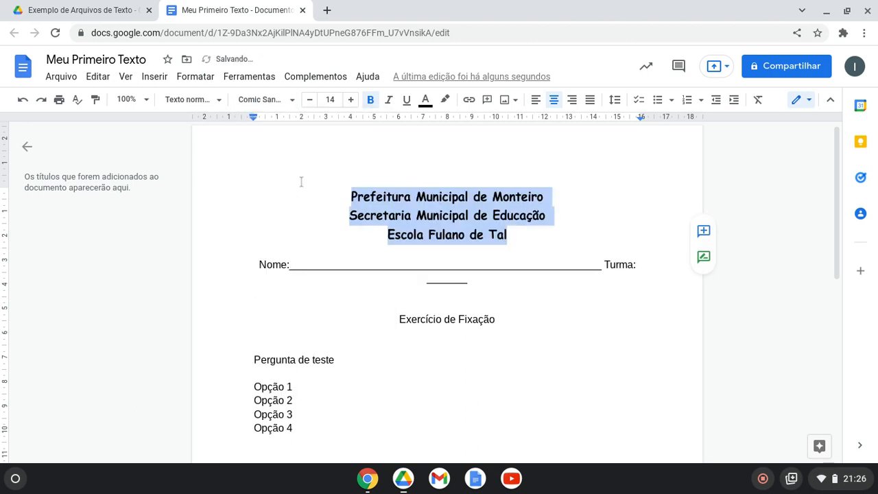
pyautogui.click(470, 236)
# Try the Times New Roman font on the three heading lines
pyautogui.moveTo(533, 238); pyautogui.dragTo(339, 196)
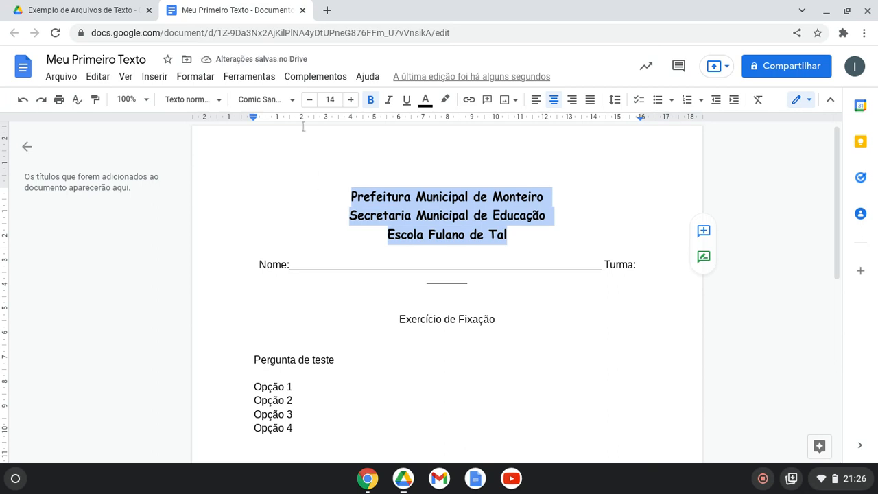
pyautogui.click(281, 101)
pyautogui.scroll(-4, 305, 278)
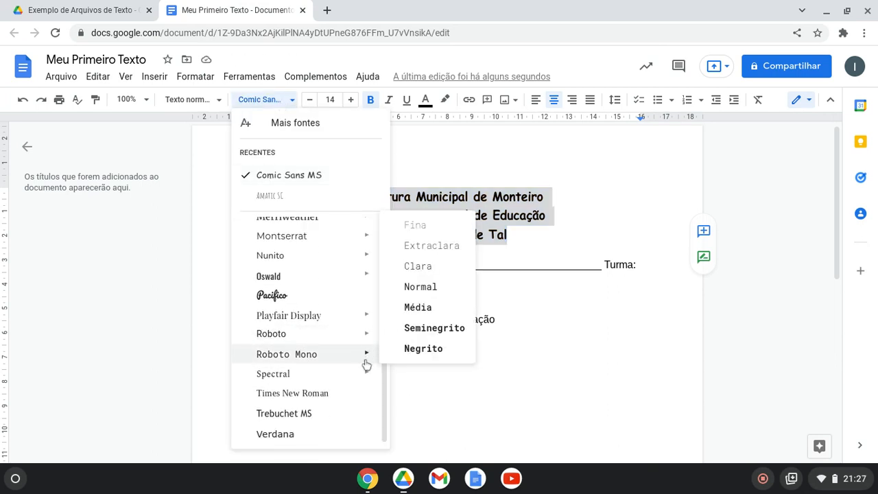
pyautogui.click(340, 400)
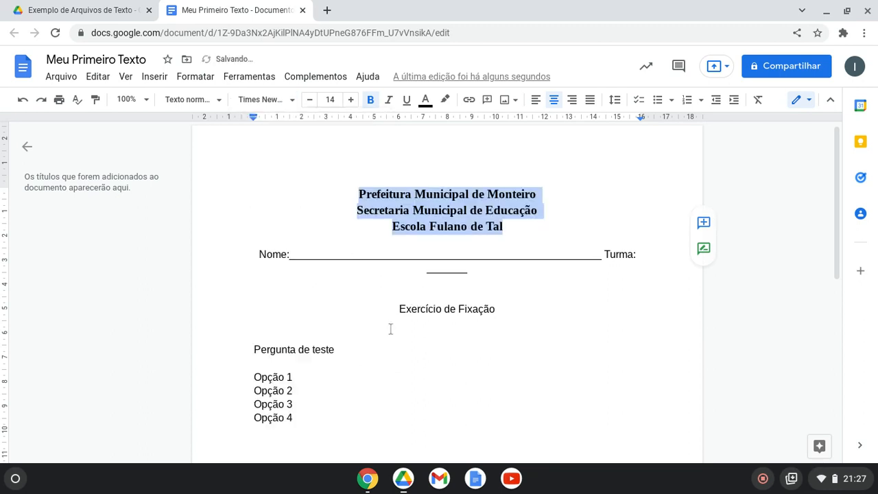
pyautogui.click(485, 218)
# Restore the Arial font on the three heading lines
pyautogui.moveTo(506, 228); pyautogui.dragTo(345, 198)
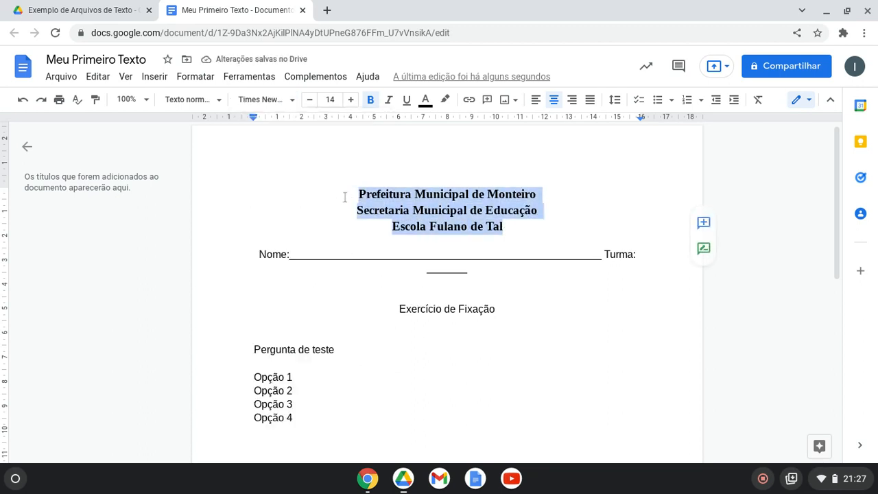
pyautogui.click(282, 100)
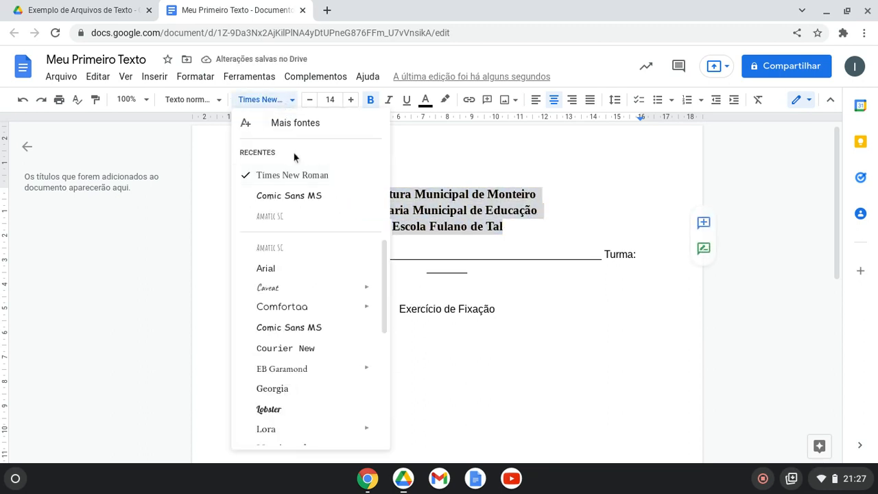
pyautogui.click(292, 271)
pyautogui.click(497, 230)
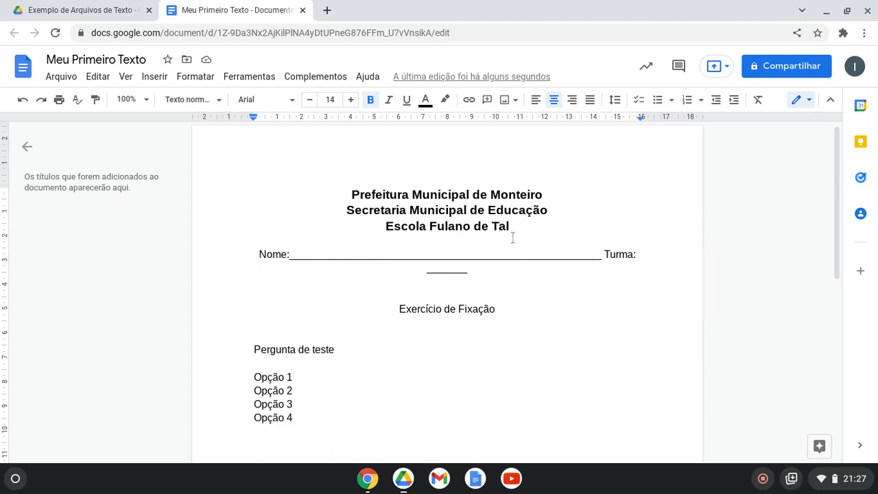
# Reduce the page's top margin to about 1 cm
pyautogui.moveTo(514, 224); pyautogui.dragTo(357, 196)
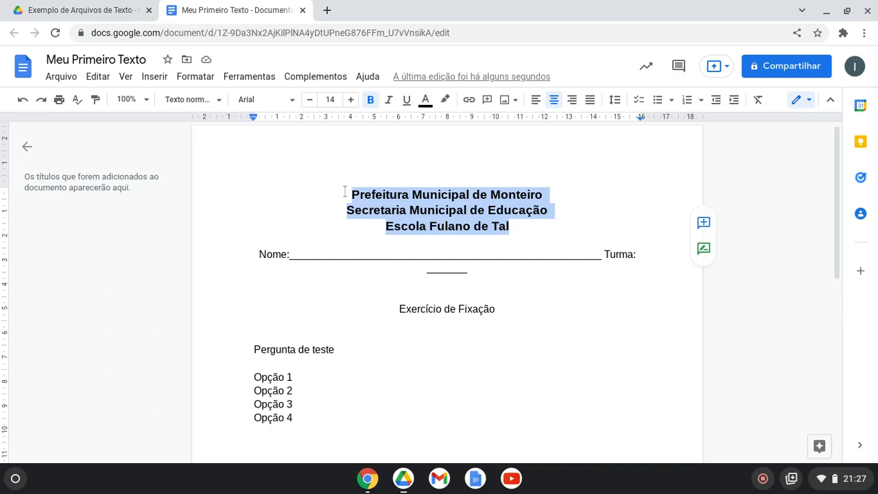
pyautogui.scroll(1, 345, 192)
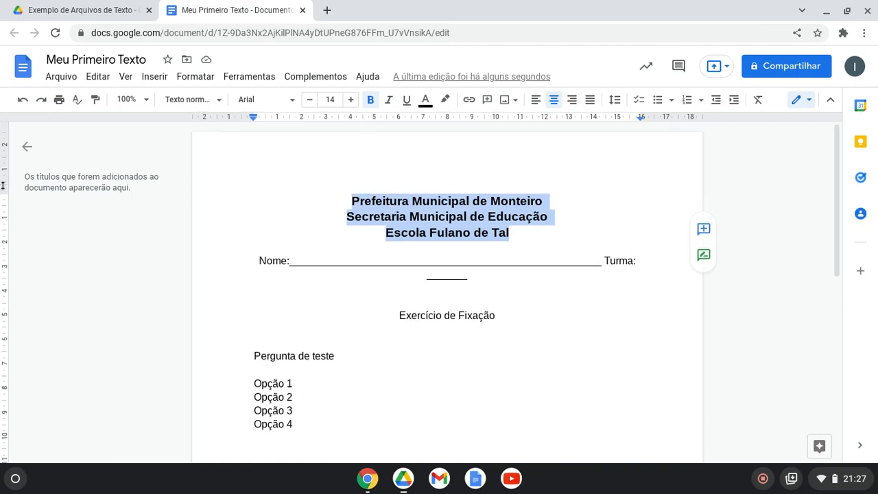
pyautogui.moveTo(4, 196); pyautogui.dragTo(9, 162)
pyautogui.click(386, 130)
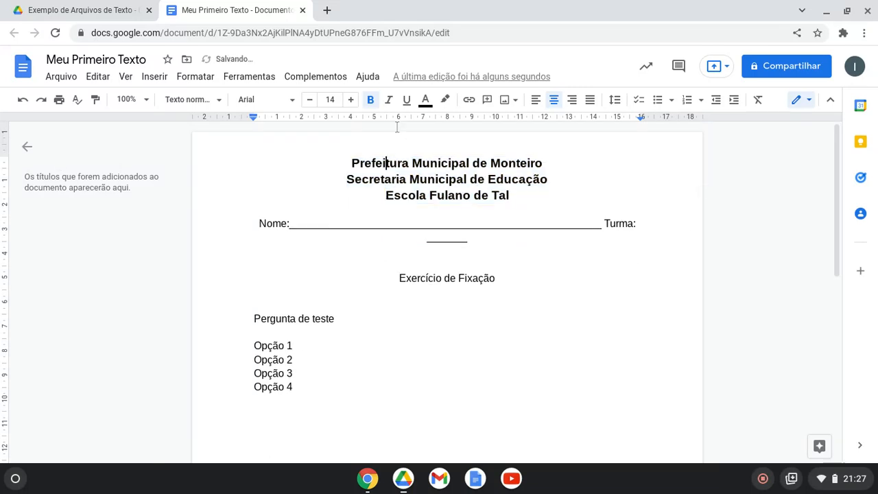
# Shorten the Nome blank by six underscores so the Turma blank fits on the same line, and add an empty line above it
pyautogui.click(583, 224)
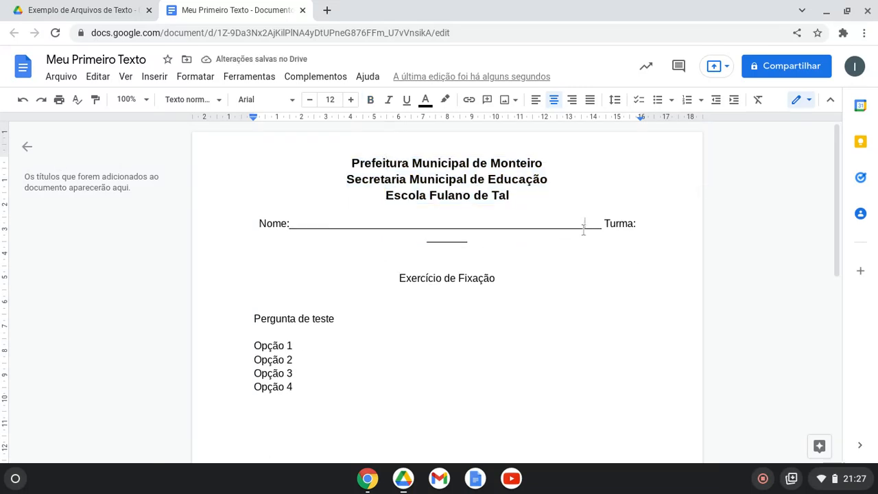
pyautogui.press('BackSpace')
pyautogui.press('BackSpace')
pyautogui.press('BackSpace')
pyautogui.press('BackSpace')
pyautogui.press('BackSpace')
pyautogui.press('BackSpace')
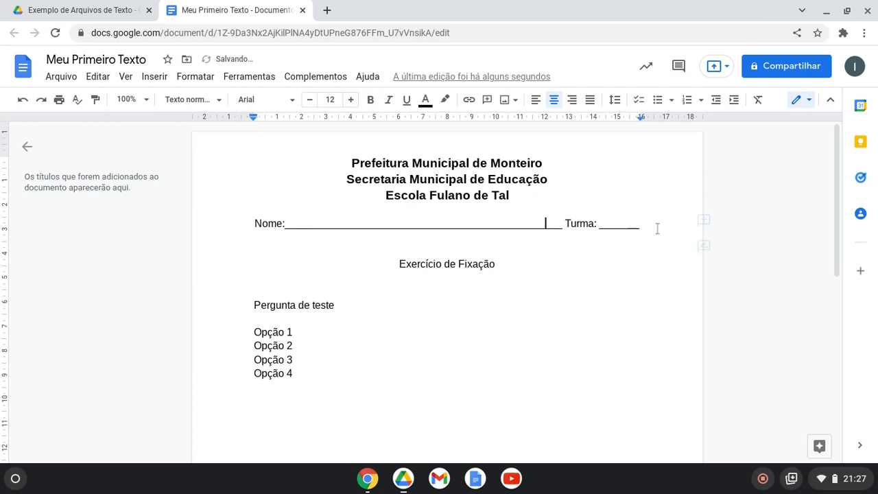
pyautogui.moveTo(641, 227); pyautogui.dragTo(598, 226)
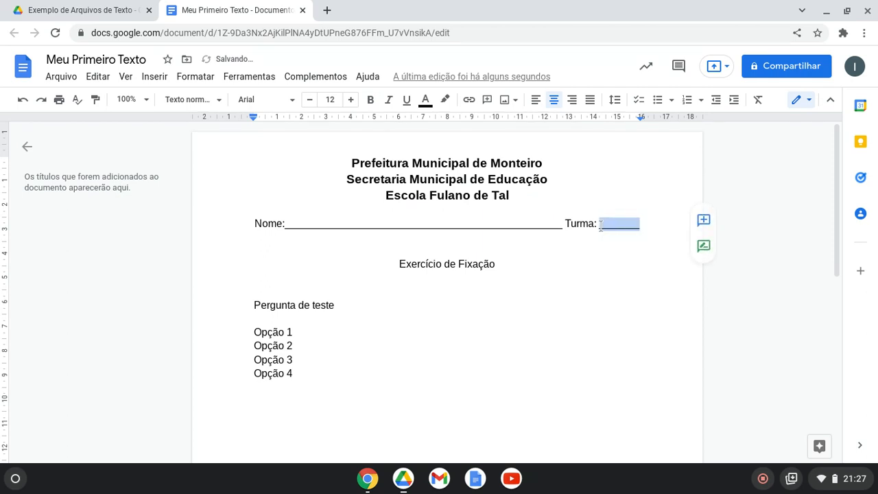
pyautogui.click(470, 225)
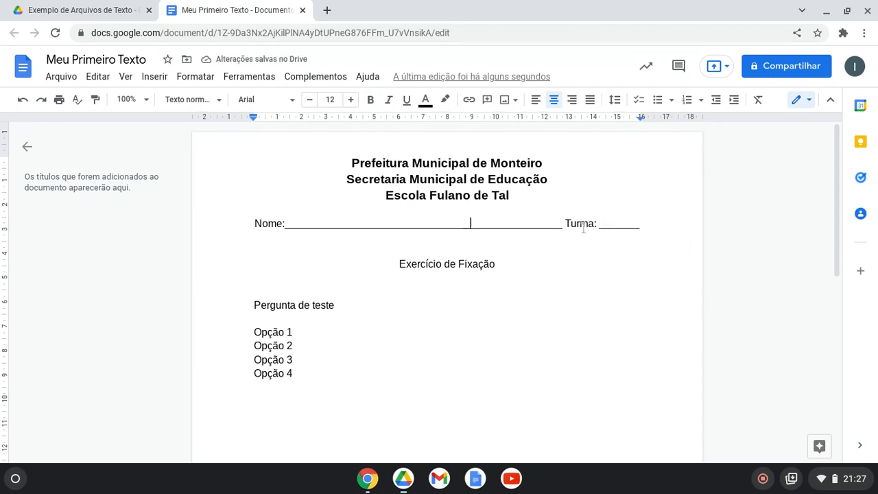
pyautogui.click(550, 208)
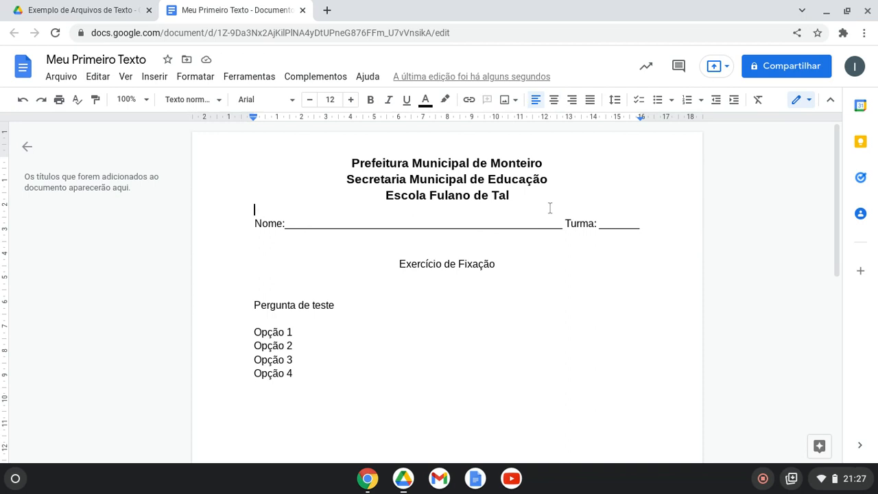
pyautogui.press('Return')
# Make the title "Exercício de Fixação" bold
pyautogui.scroll(-1, 542, 247)
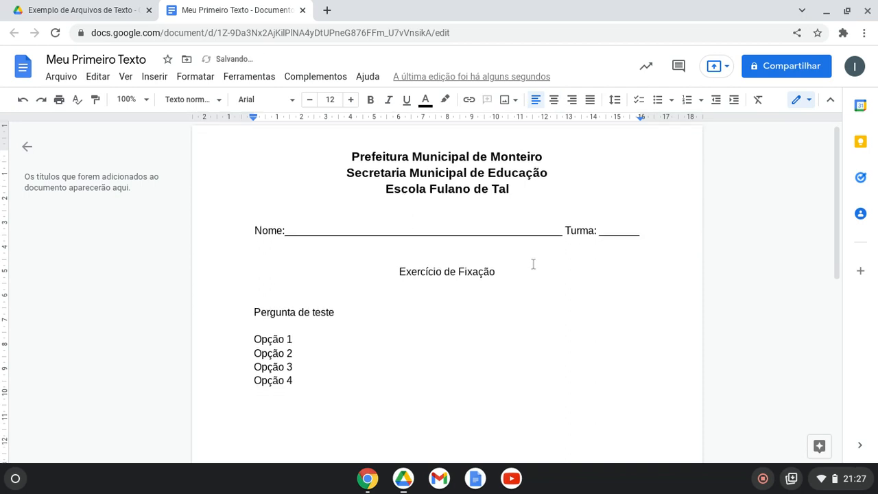
pyautogui.moveTo(496, 272); pyautogui.dragTo(396, 271)
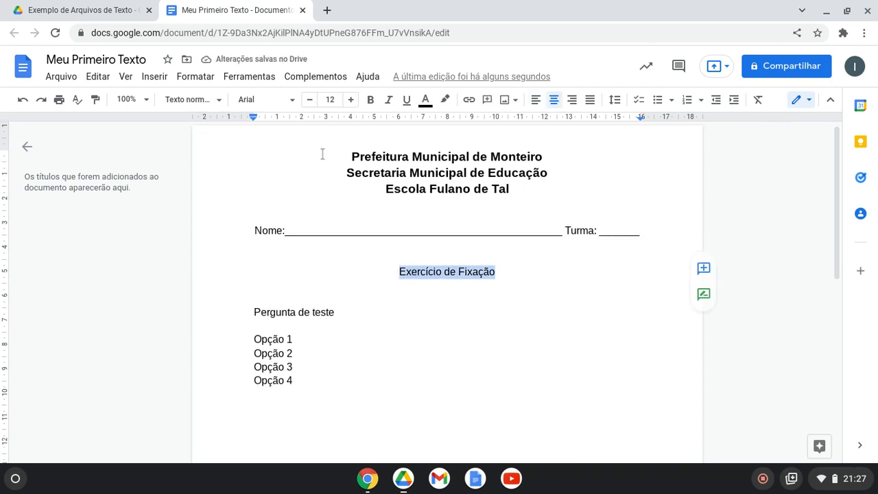
pyautogui.click(370, 100)
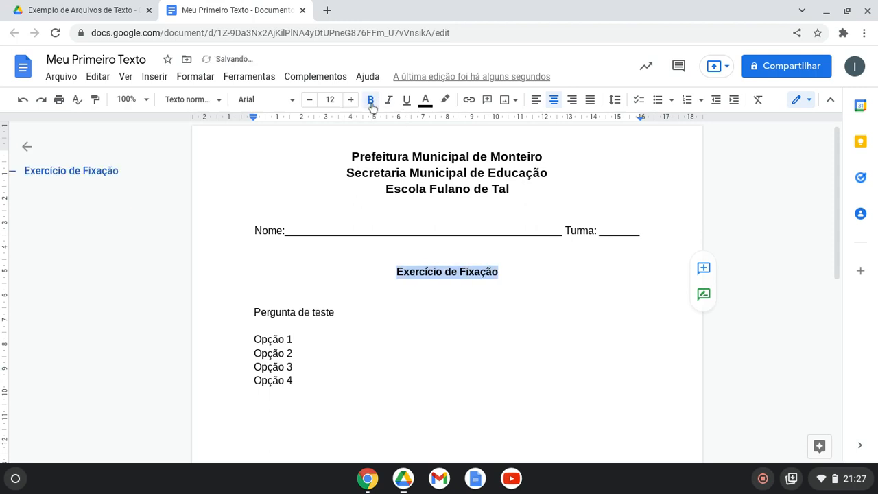
pyautogui.click(356, 303)
# Turn the line "Pergunta de teste" into a numbered list item
pyautogui.scroll(-2, 358, 308)
pyautogui.scroll(1, 346, 307)
pyautogui.click(255, 288)
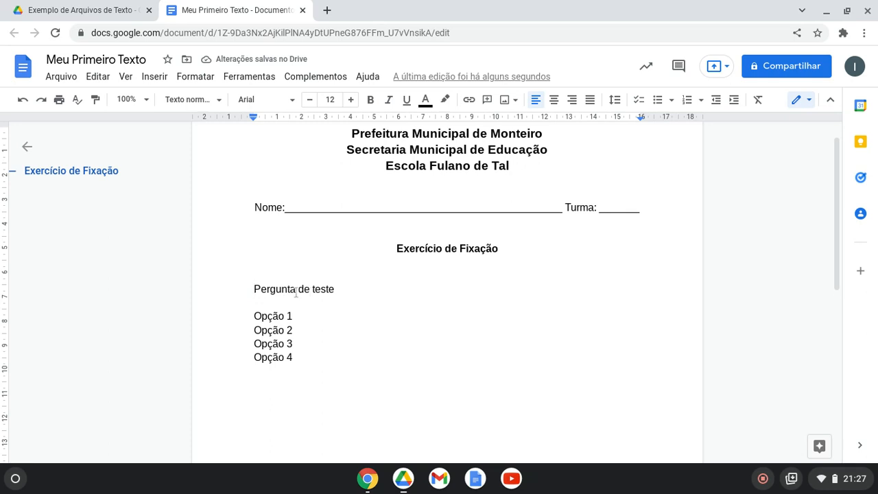
pyautogui.click(687, 102)
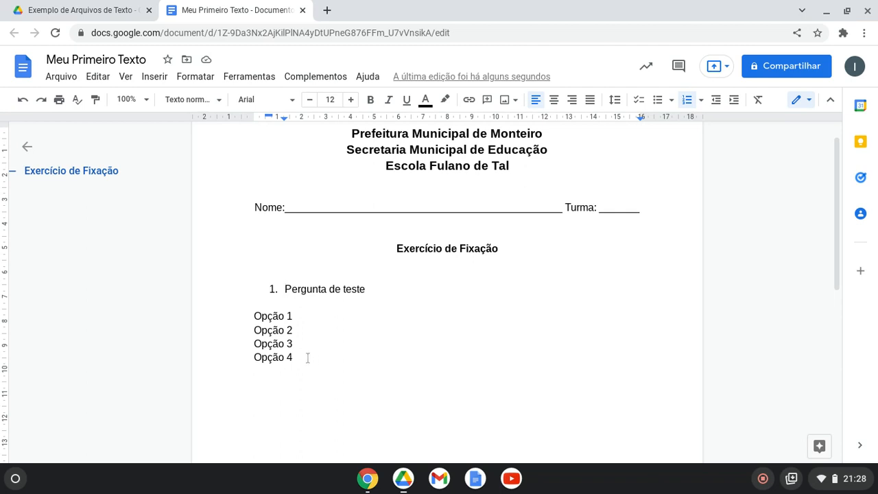
# View the available bulleted list styles for the four option lines without applying one
pyautogui.moveTo(307, 357); pyautogui.dragTo(251, 317)
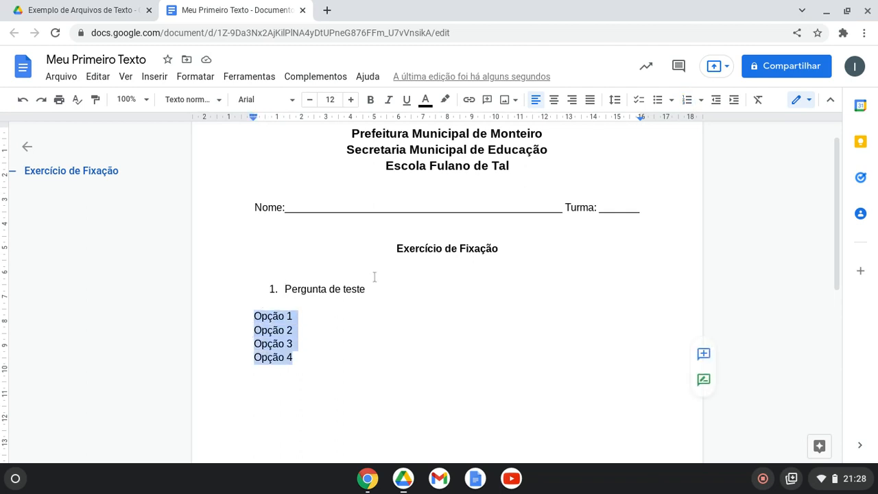
pyautogui.click(672, 102)
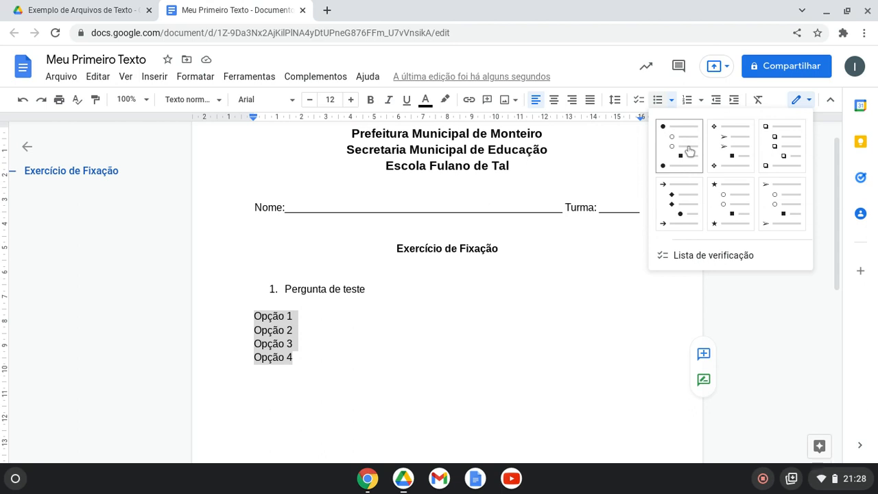
pyautogui.click(617, 165)
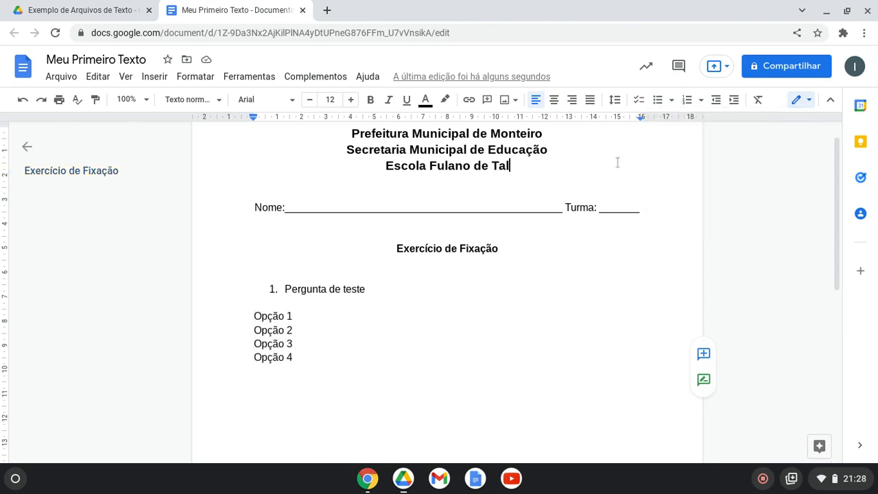
# Format the lines Opção 1 to Opção 4 as a list lettered A. to D., trying the 1) numbering style first
pyautogui.click(293, 342)
pyautogui.click(296, 357)
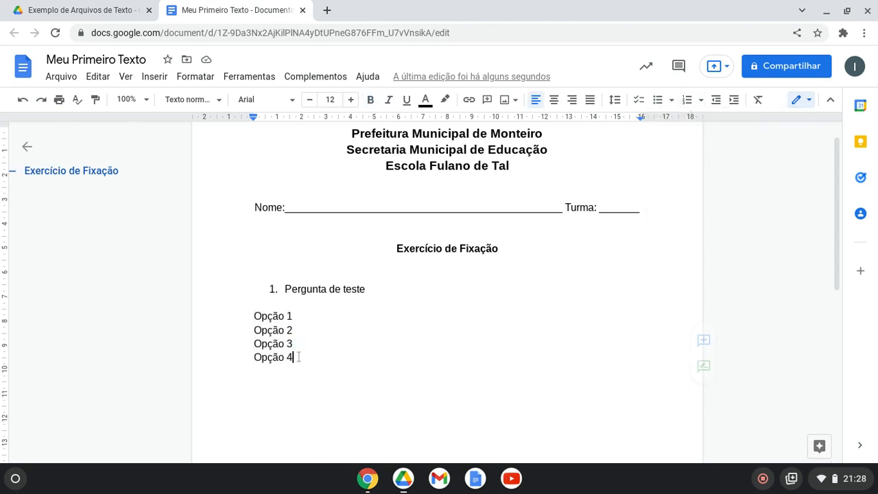
pyautogui.moveTo(296, 357); pyautogui.dragTo(253, 316)
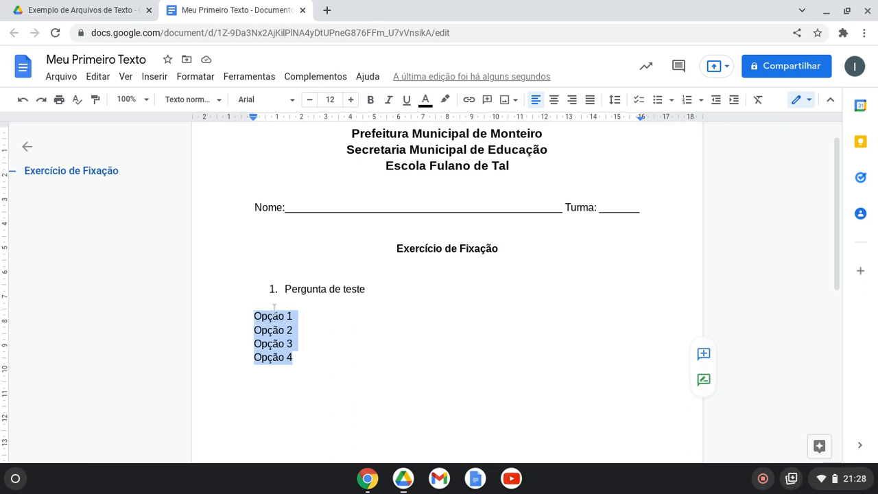
pyautogui.click(700, 101)
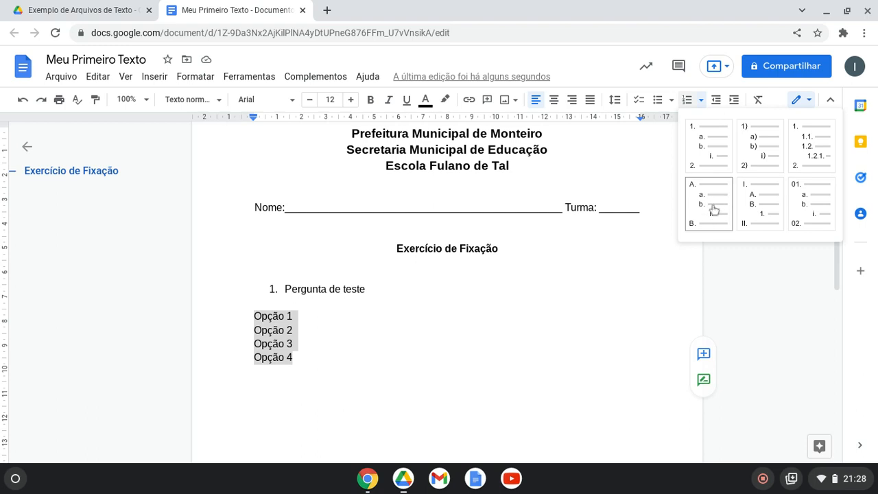
pyautogui.click(759, 160)
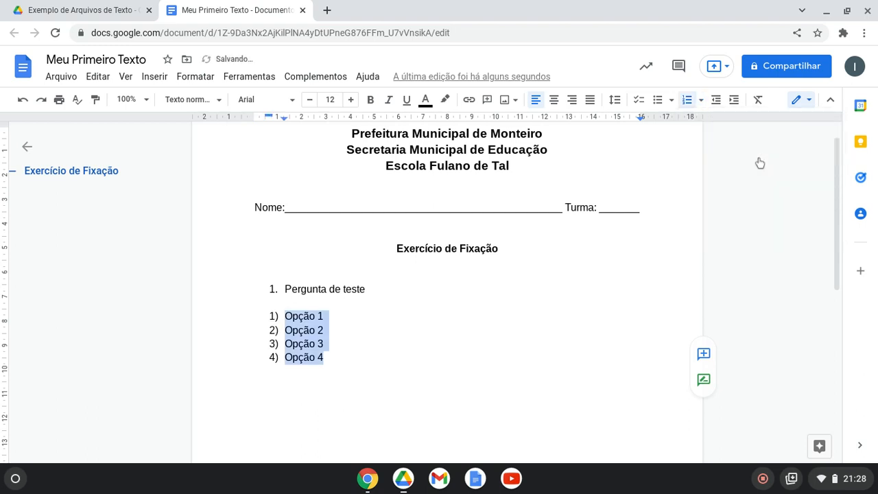
pyautogui.click(700, 99)
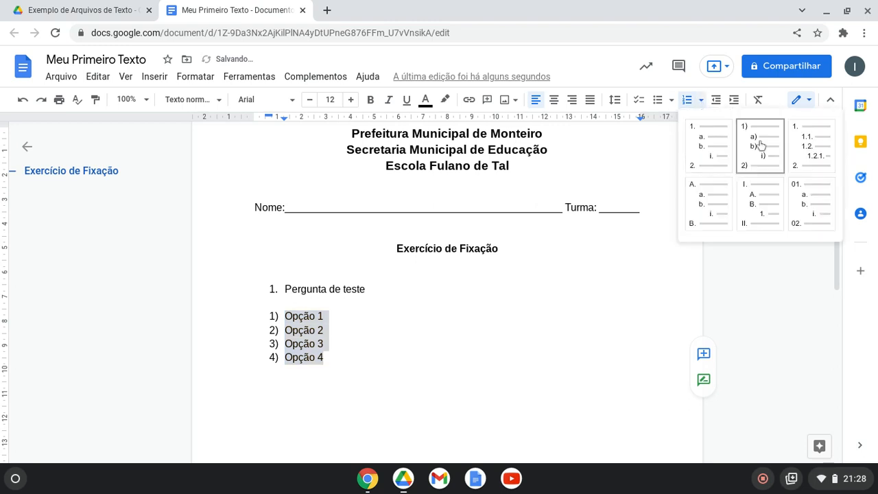
pyautogui.click(716, 208)
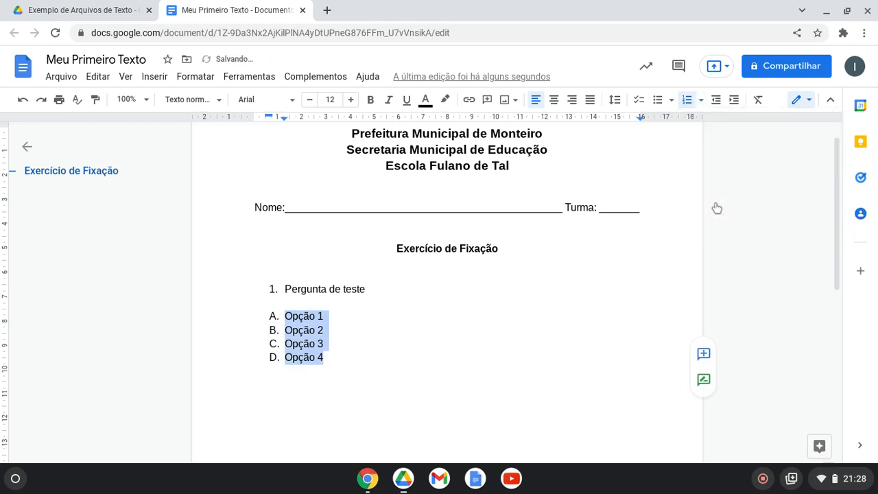
# Try the 1), multilevel 1., zero-padded 01. and Roman numeral I. list styles on the four option lines
pyautogui.click(700, 100)
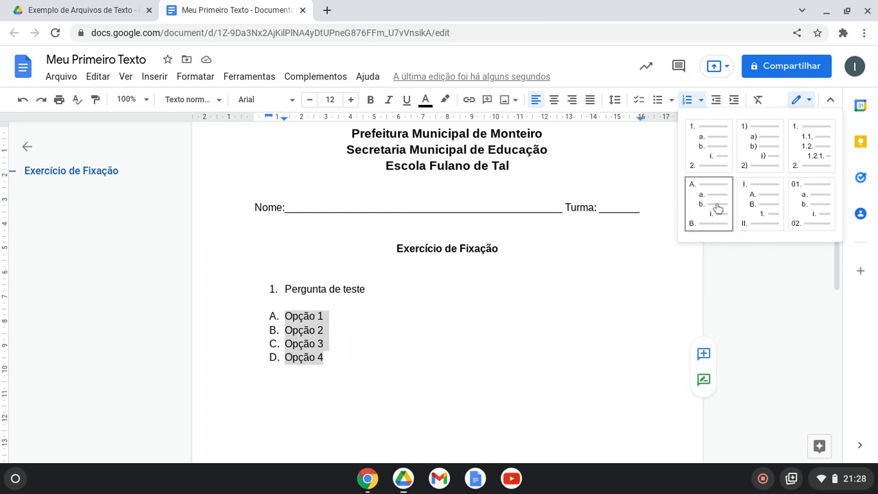
pyautogui.click(764, 142)
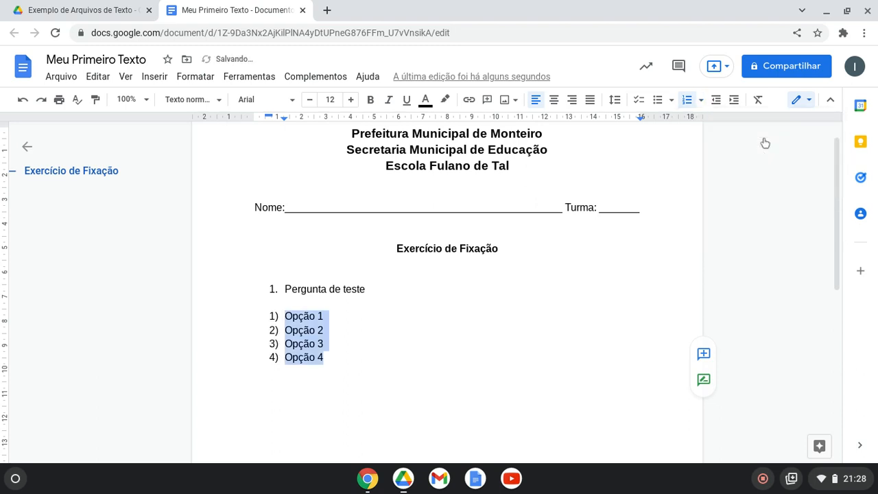
pyautogui.click(700, 100)
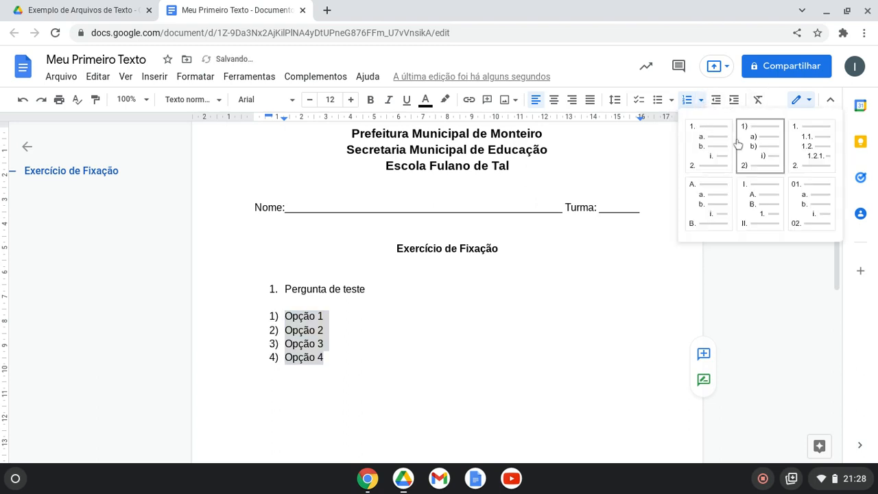
pyautogui.click(804, 157)
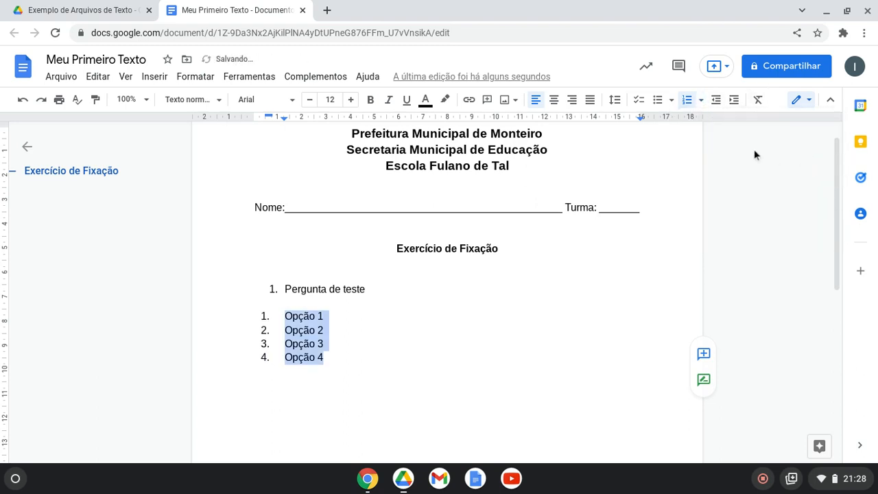
pyautogui.click(701, 100)
pyautogui.click(804, 209)
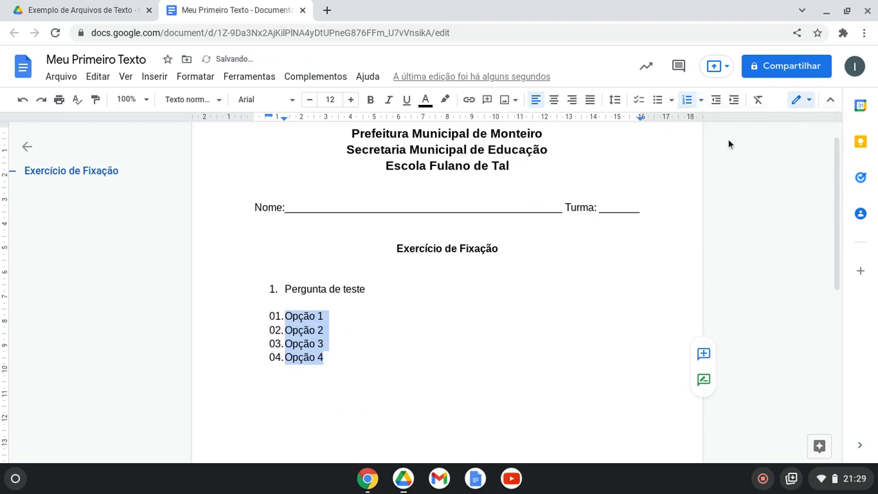
pyautogui.click(700, 100)
pyautogui.click(750, 210)
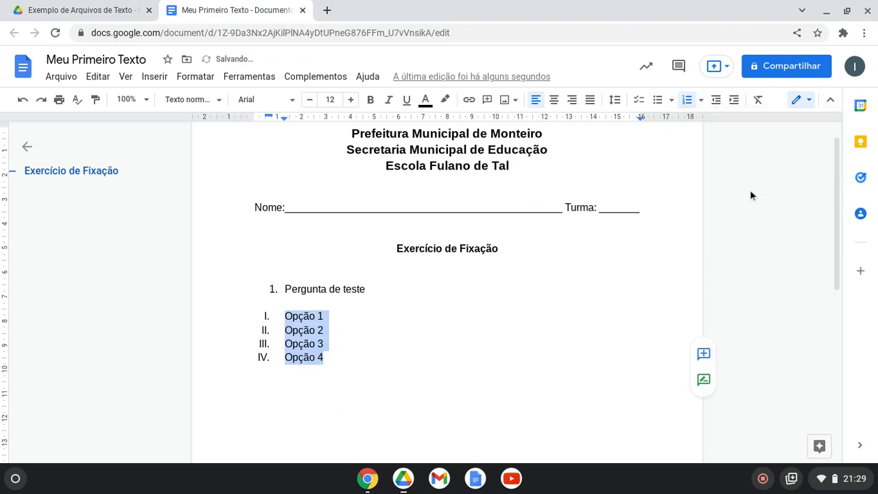
# Apply the uppercase lettered list style (A., B., C., D.) to the four option lines again
pyautogui.click(700, 100)
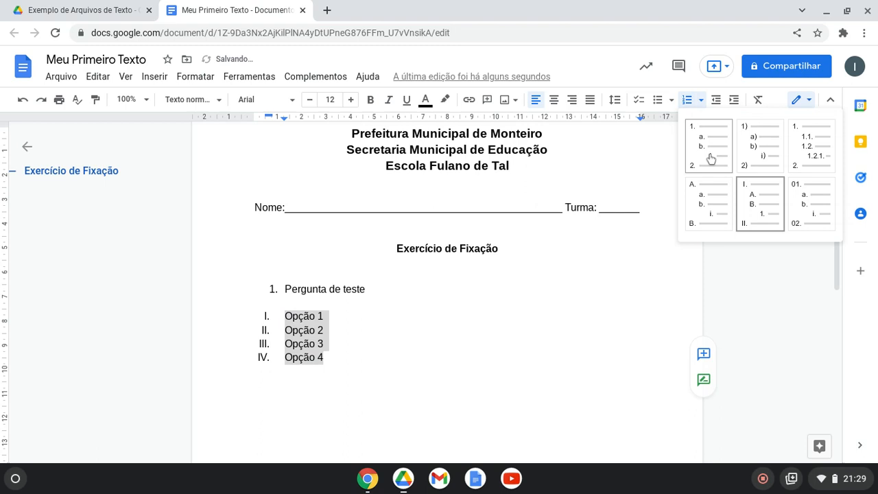
pyautogui.click(707, 209)
pyautogui.click(364, 360)
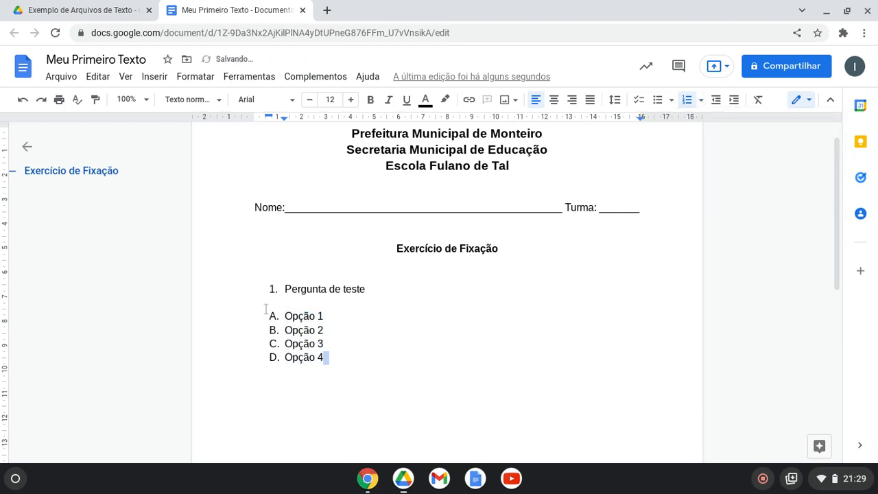
pyautogui.moveTo(346, 357); pyautogui.dragTo(257, 314)
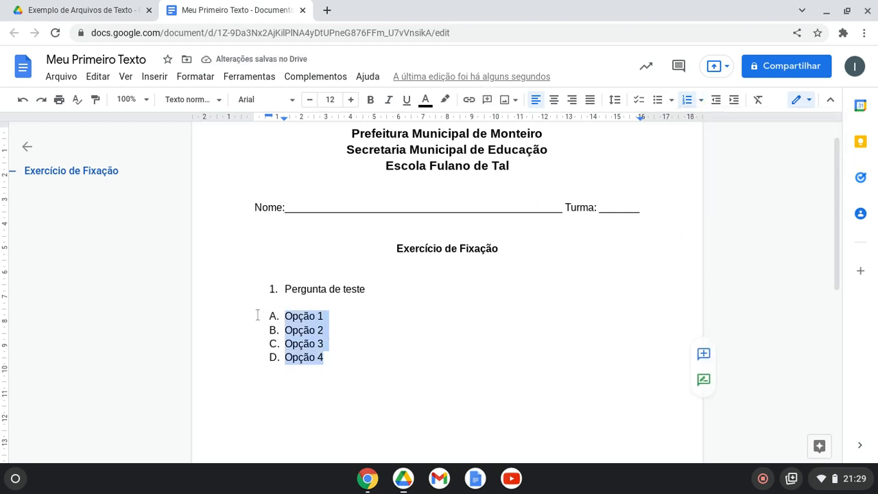
pyautogui.click(395, 357)
pyautogui.scroll(-1, 304, 275)
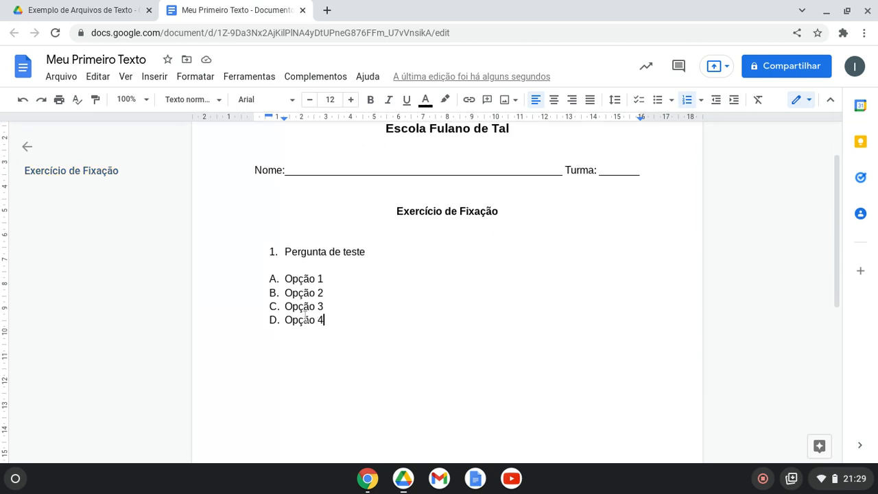
pyautogui.scroll(-2, 355, 315)
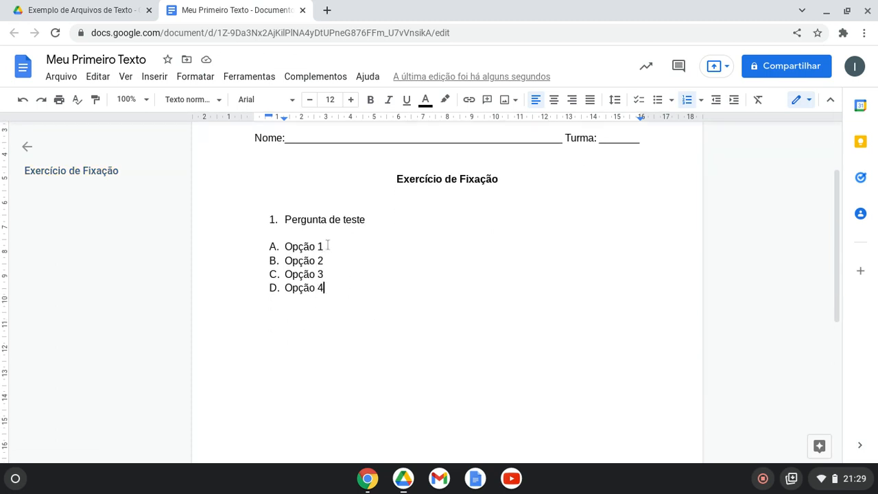
# Insert two empty lines above the heading "Prefeitura Municipal de Monteiro"
pyautogui.scroll(5, 355, 287)
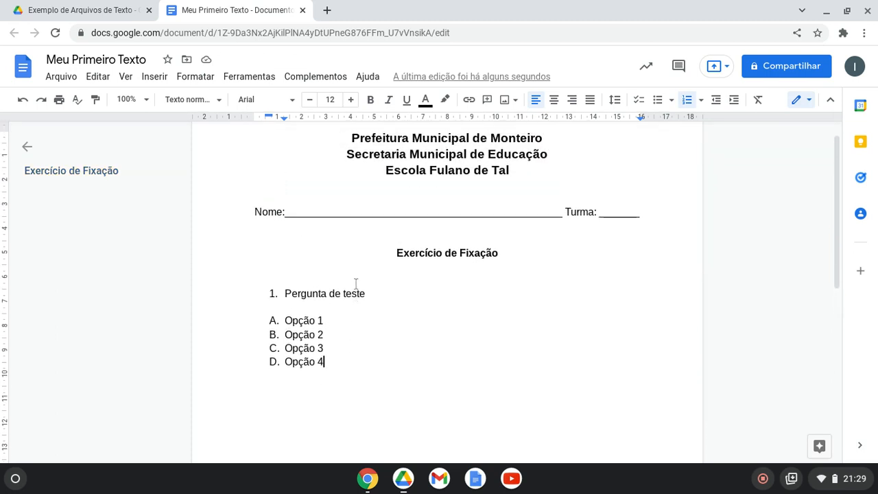
pyautogui.click(354, 162)
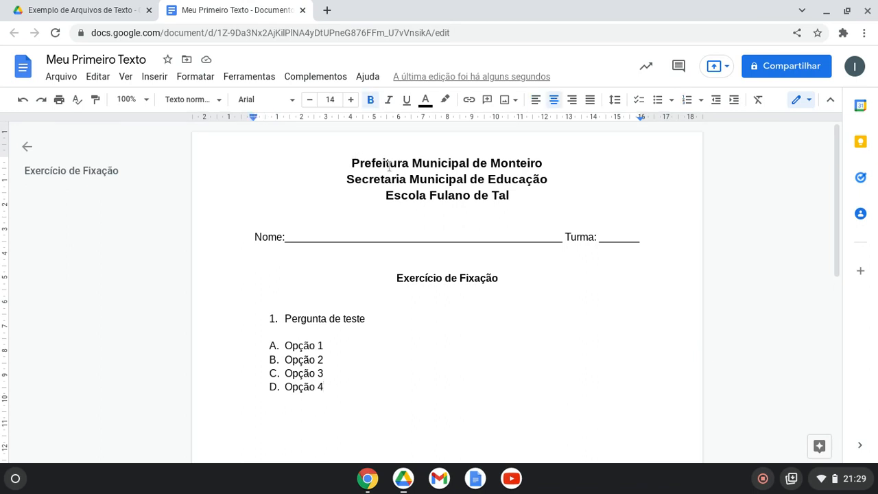
pyautogui.press('Return')
pyautogui.press('Return')
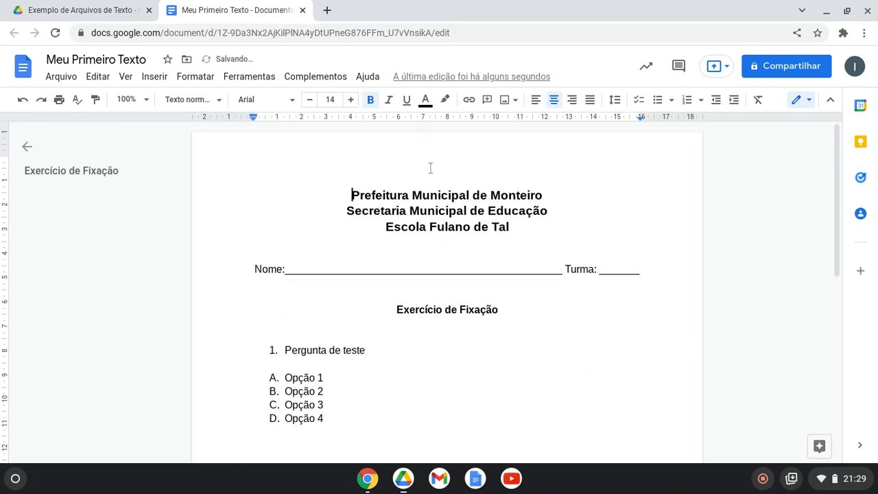
# Open google.com.br in a new browser tab and search for "brasão monteiro paraíba"
pyautogui.click(334, 12)
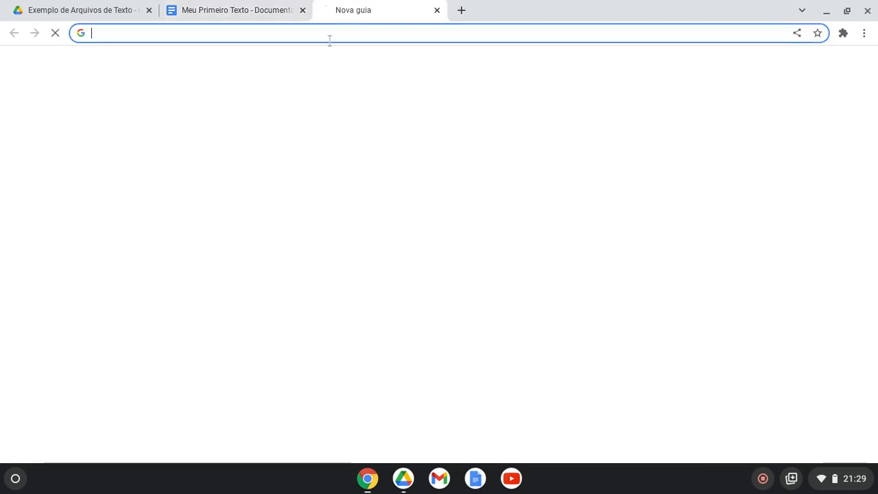
pyautogui.write('google')
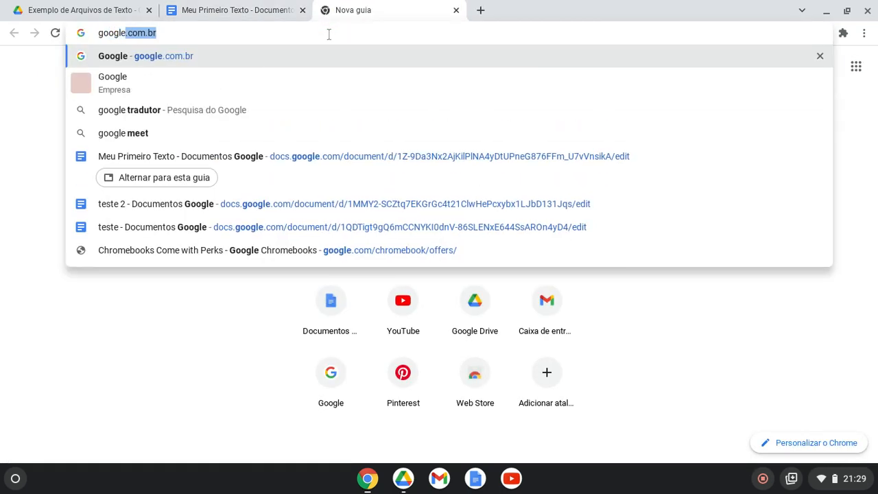
pyautogui.press('Return')
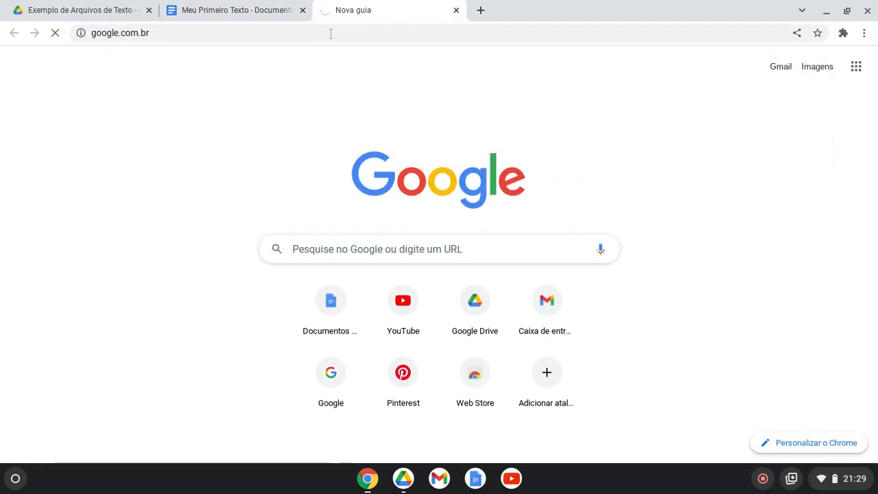
pyautogui.write('br')
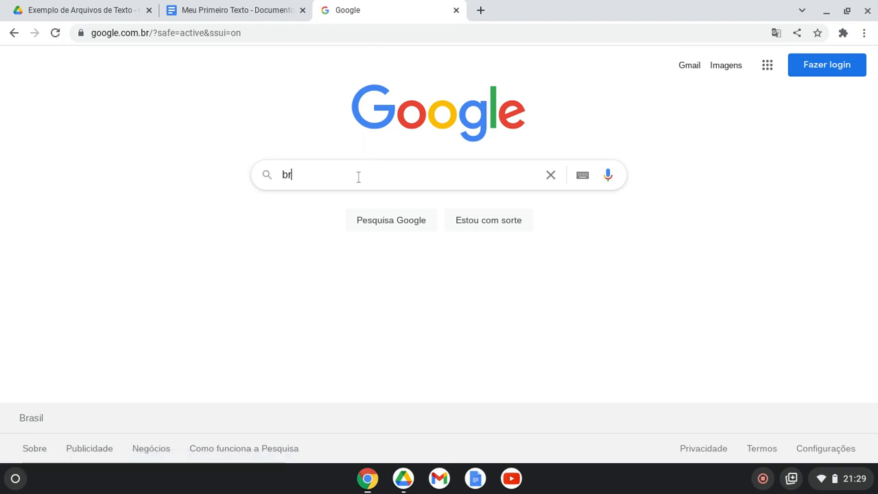
pyautogui.write('asão m')
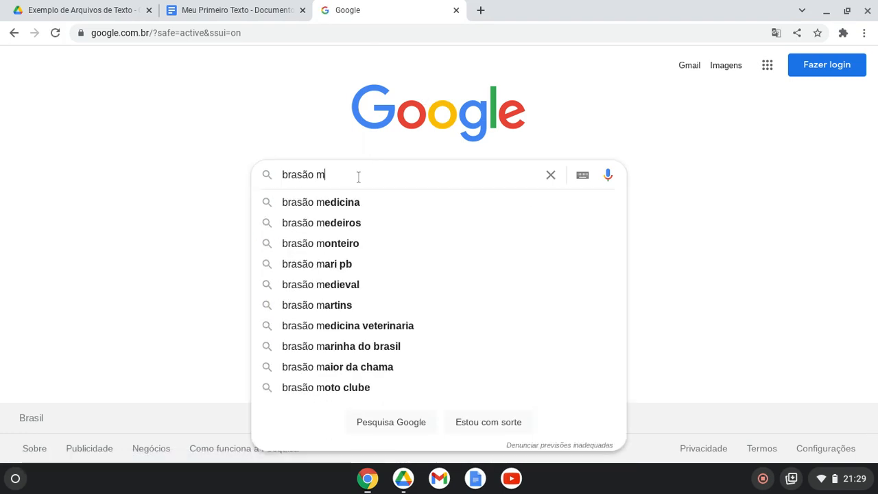
pyautogui.write('o')
pyautogui.write('nt')
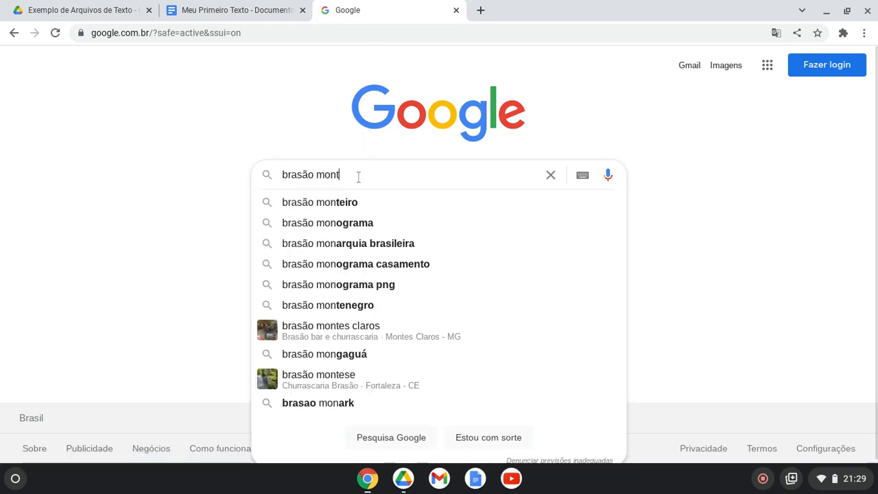
pyautogui.write('eiro paraíba')
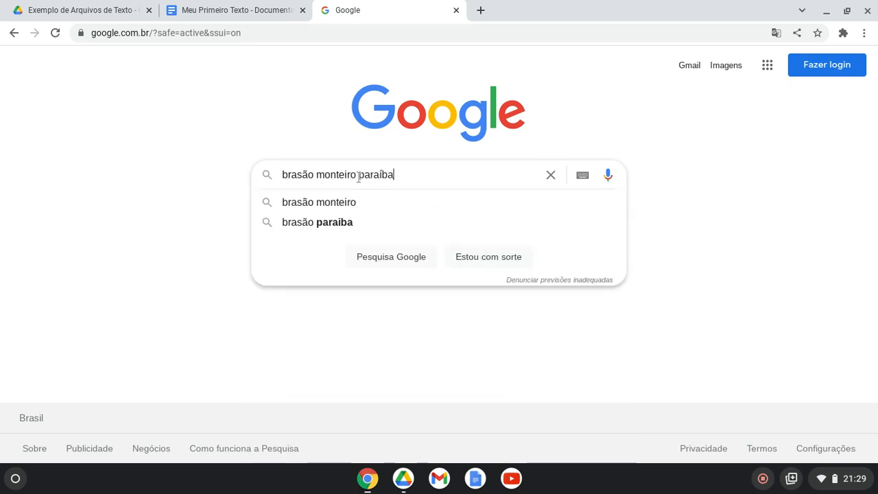
pyautogui.press('Return')
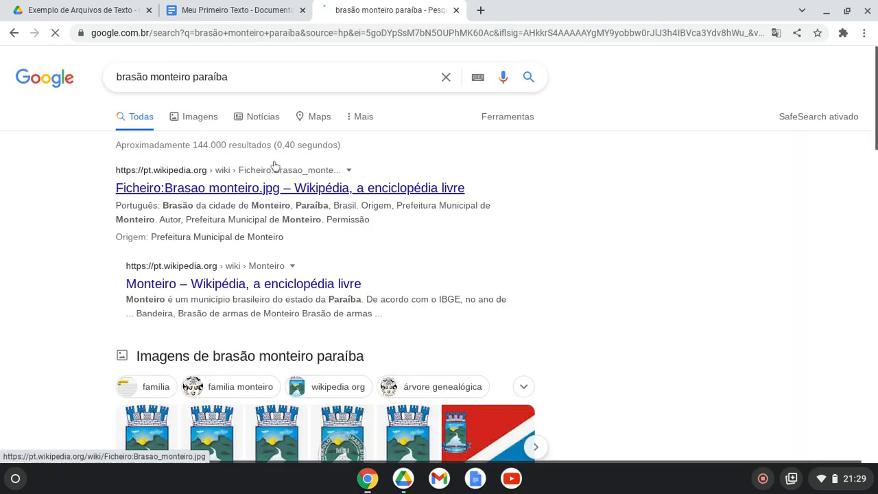
# Switch to the image results and copy the Monteiro coat of arms image from Wikipedia
pyautogui.click(199, 118)
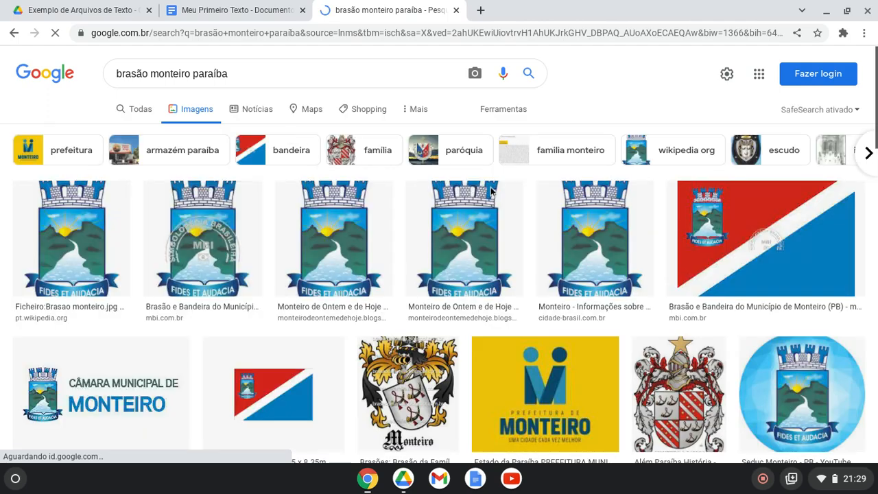
pyautogui.click(102, 256)
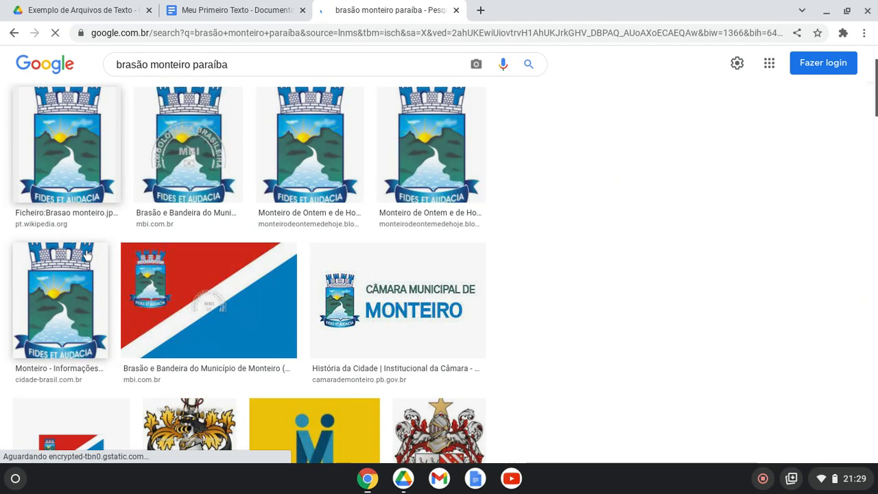
pyautogui.rightClick(687, 178)
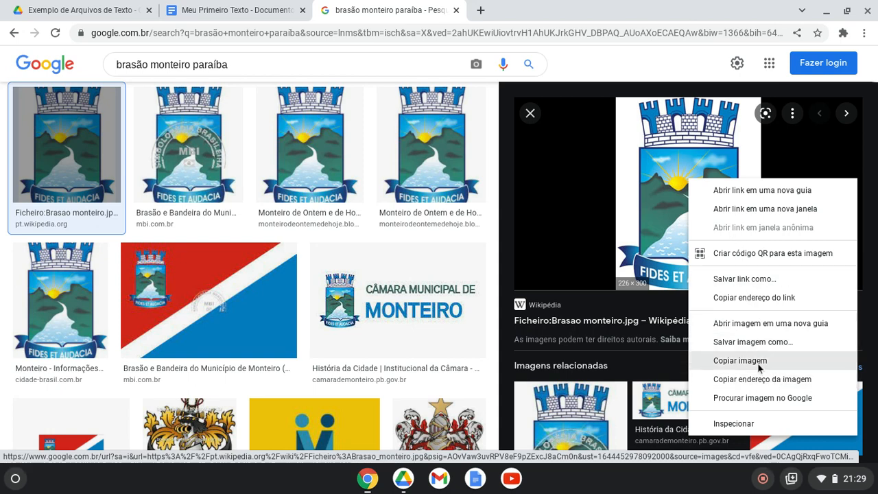
pyautogui.click(758, 364)
# Back in the Meu Primeiro Texto document, paste the coat of arms above the heading and shrink it proportionally to a little over half its size
pyautogui.click(219, 10)
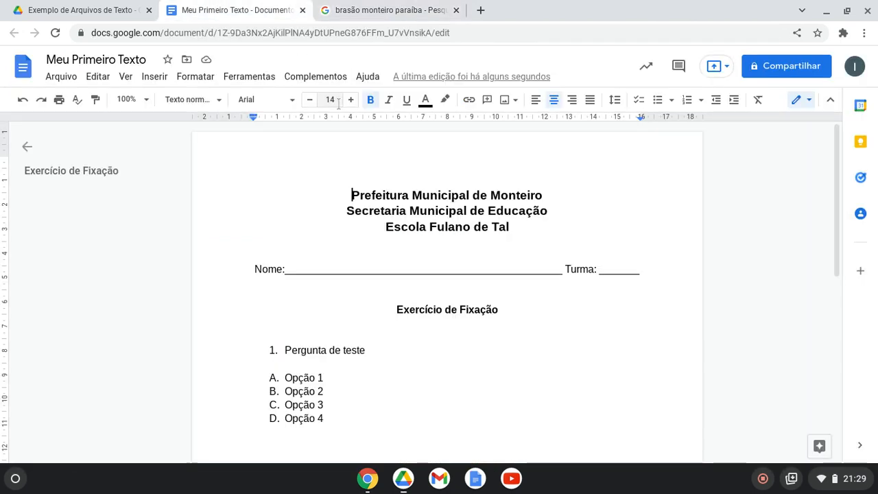
pyautogui.rightClick(452, 165)
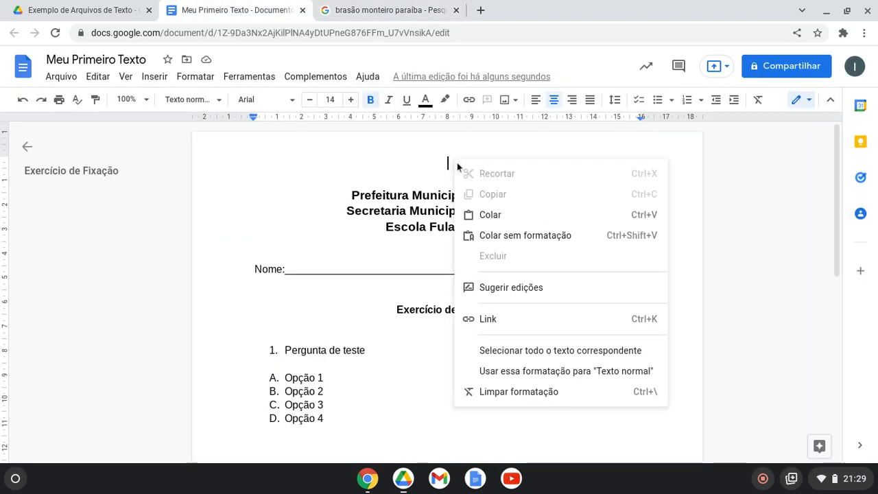
pyautogui.click(488, 213)
pyautogui.click(455, 243)
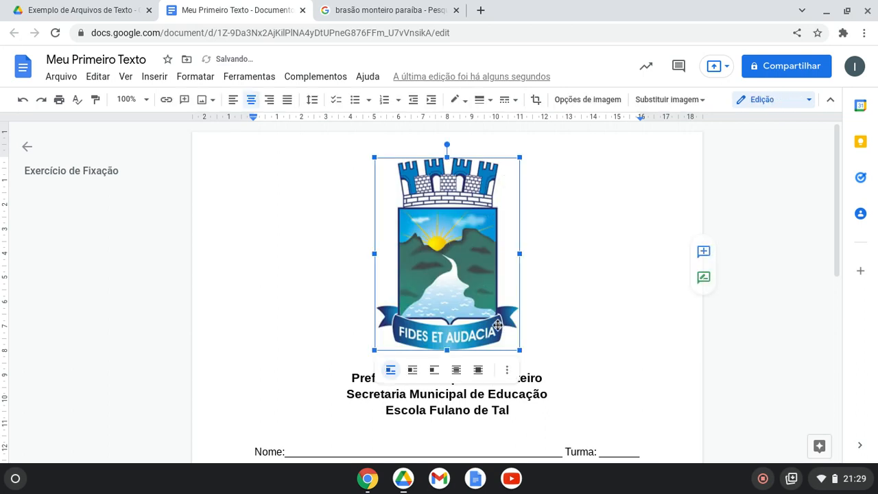
pyautogui.moveTo(375, 351); pyautogui.dragTo(437, 195)
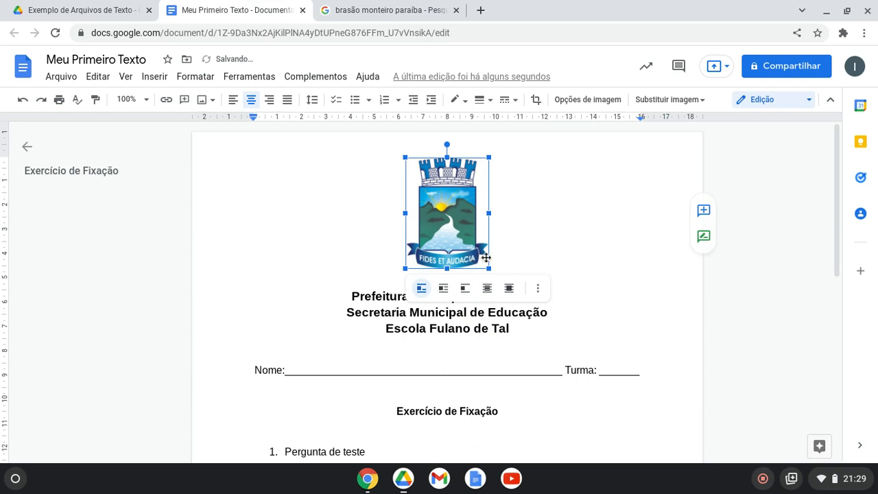
# Shrink the coat of arms above the heading proportionally to about 70% of its size and deselect it
pyautogui.moveTo(488, 268); pyautogui.dragTo(464, 218)
pyautogui.click(553, 209)
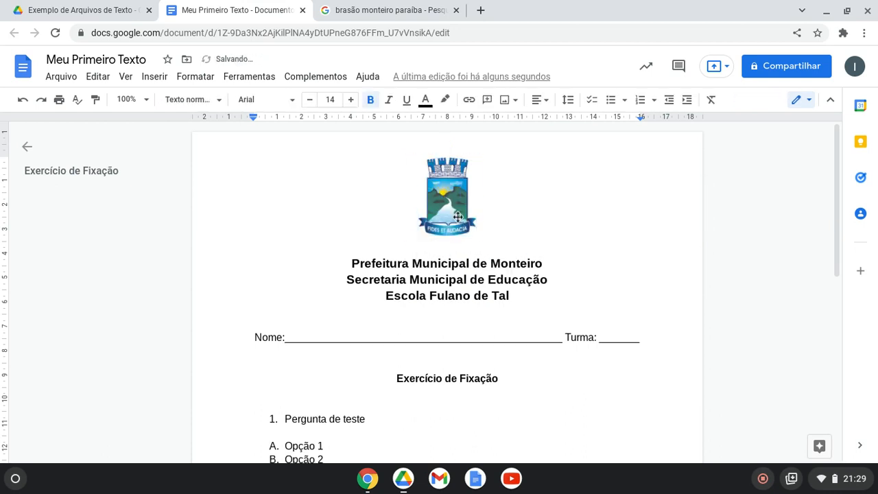
pyautogui.click(456, 212)
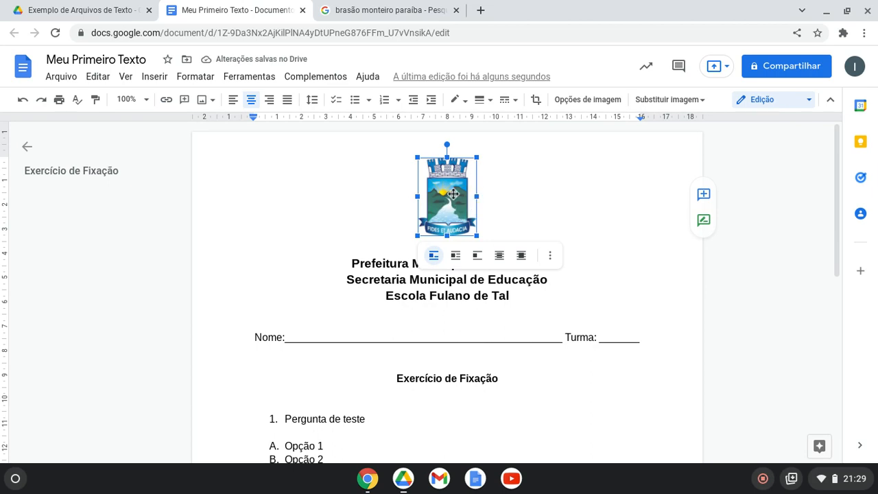
pyautogui.click(398, 14)
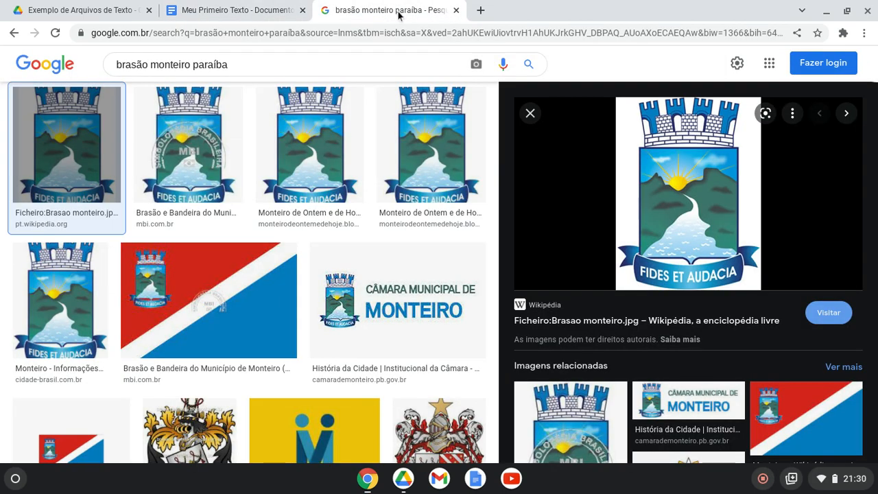
pyautogui.click(227, 10)
pyautogui.rightClick(504, 197)
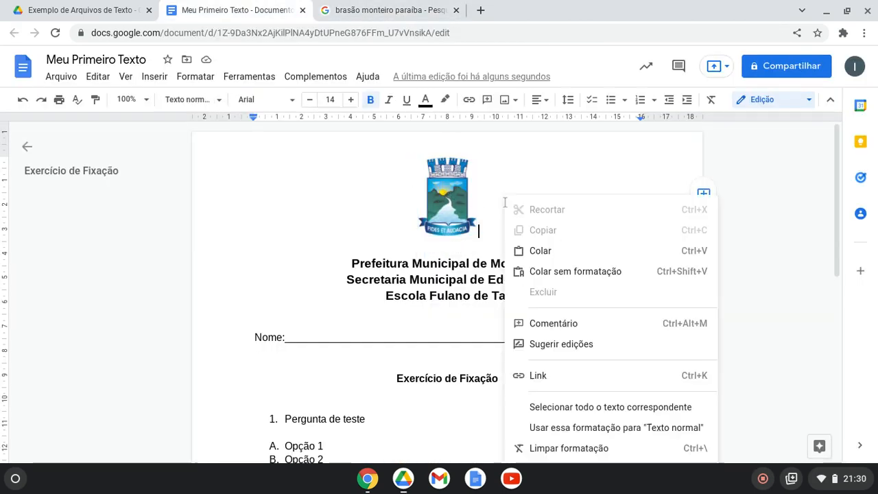
# Delete the coat of arms image from above the heading "Prefeitura Municipal de Monteiro"
pyautogui.click(456, 199)
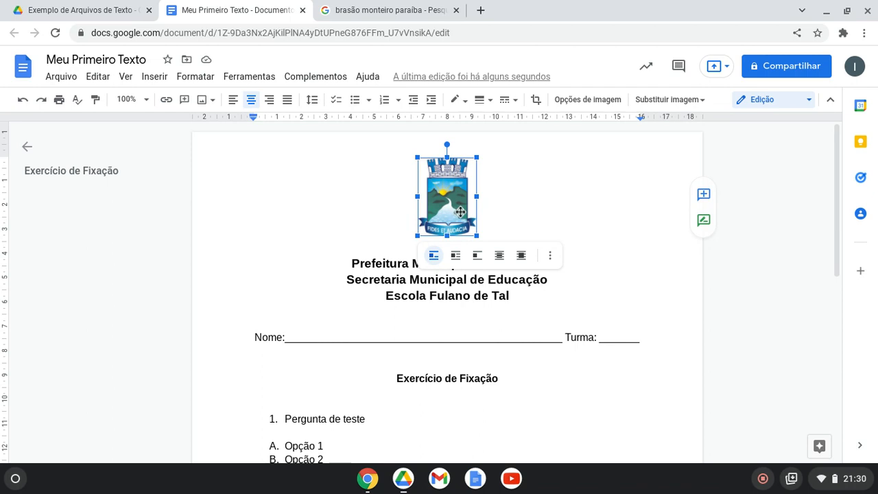
pyautogui.click(551, 256)
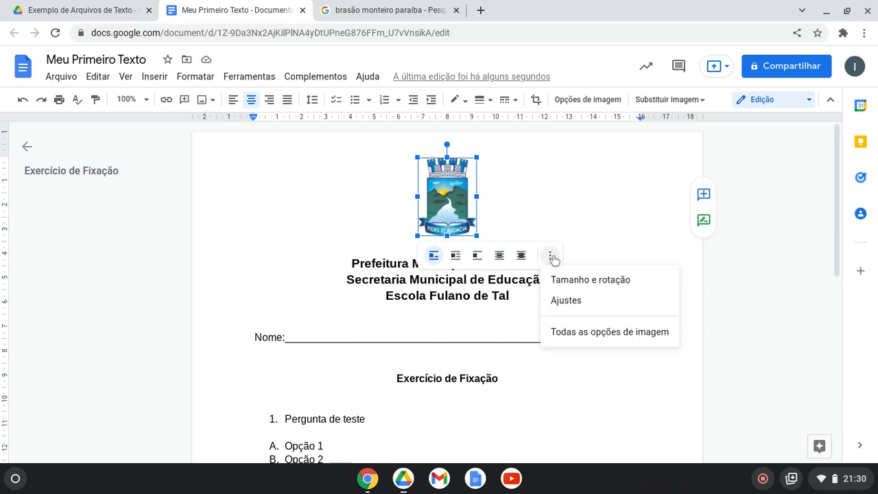
pyautogui.rightClick(456, 203)
pyautogui.scroll(-1, 538, 271)
pyautogui.scroll(-1, 555, 297)
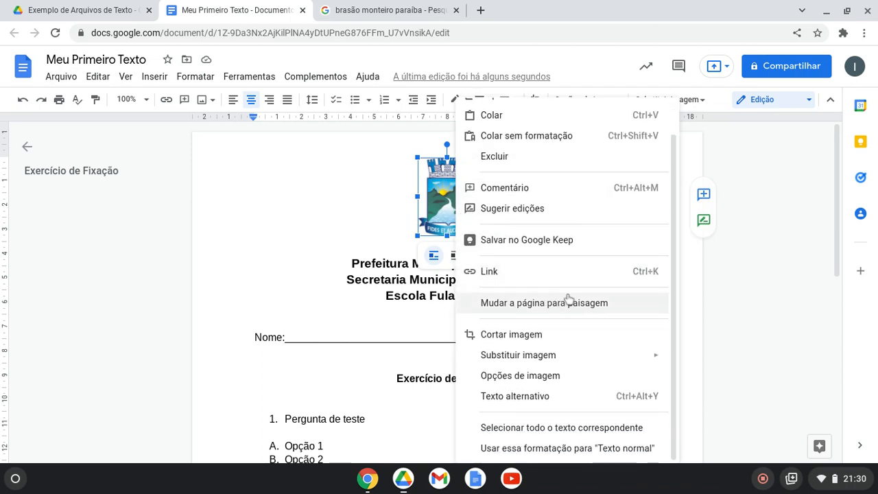
pyautogui.click(500, 157)
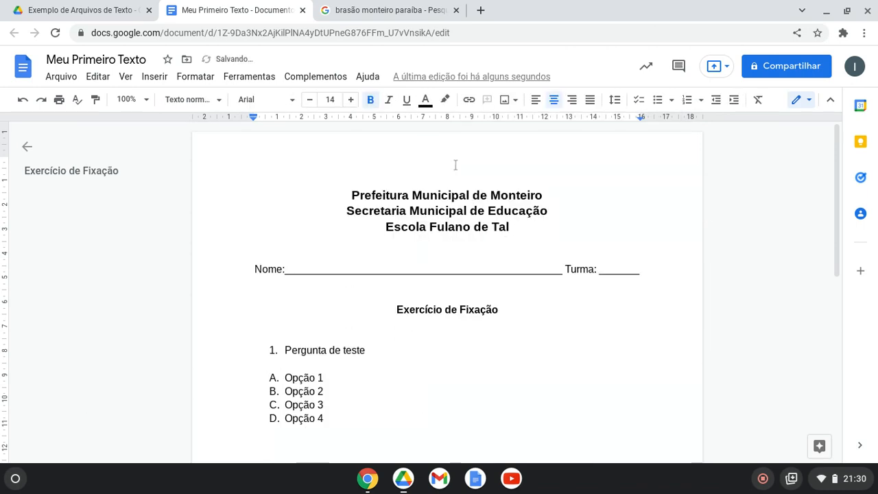
# Switch to the image search results in the browser and copy the Wikipedia image of the Monteiro coat of arms
pyautogui.click(387, 11)
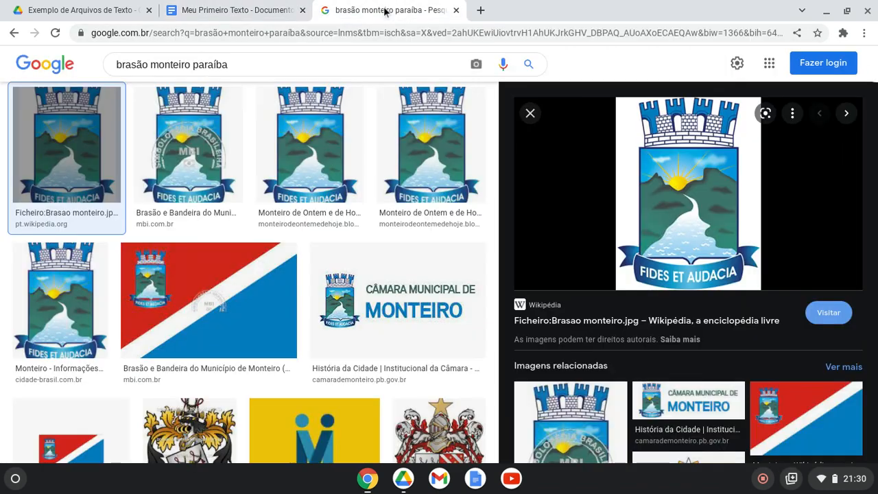
pyautogui.rightClick(663, 176)
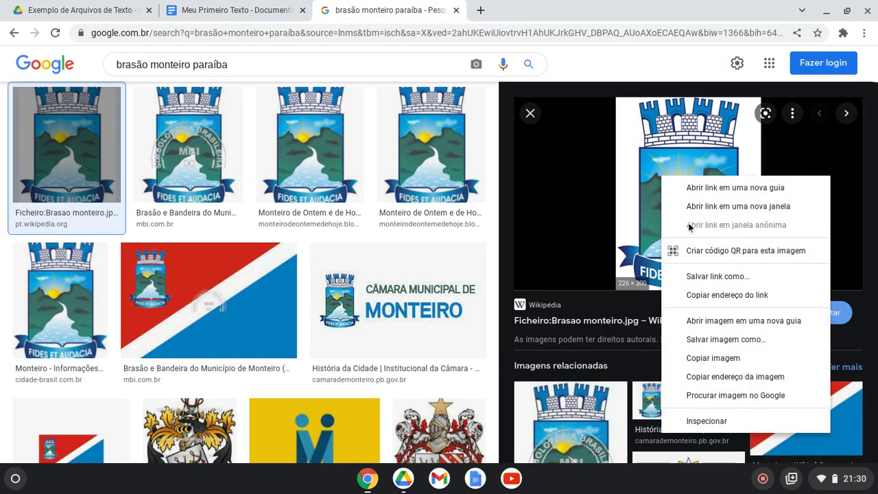
pyautogui.click(721, 364)
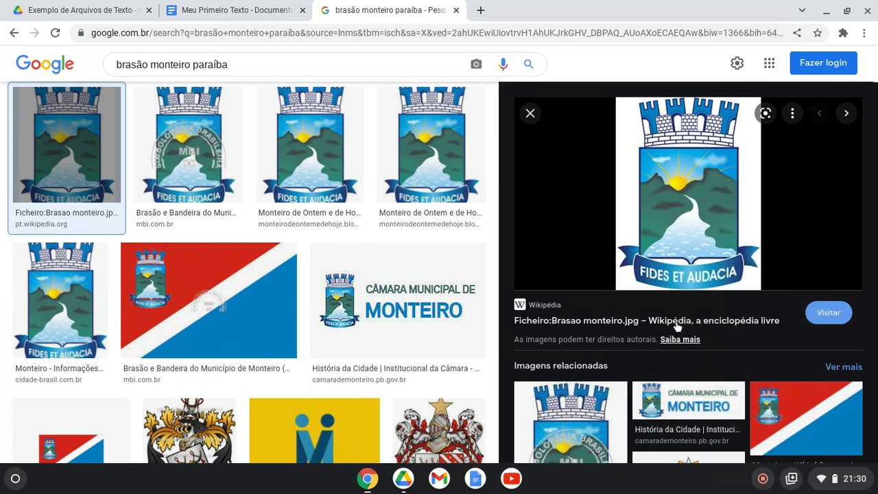
# Back in the Meu Primeiro Texto document, paste the coat of arms above the heading and shrink it proportionally to about half its size
pyautogui.click(239, 10)
pyautogui.rightClick(450, 165)
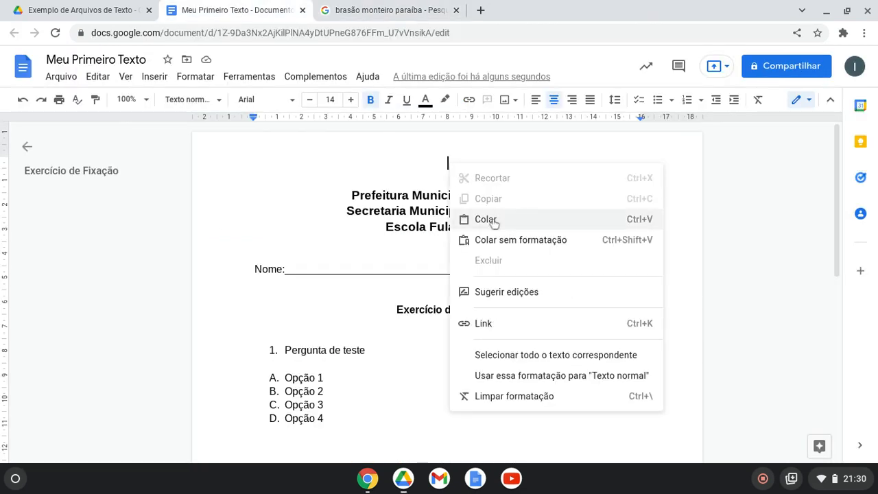
pyautogui.click(486, 219)
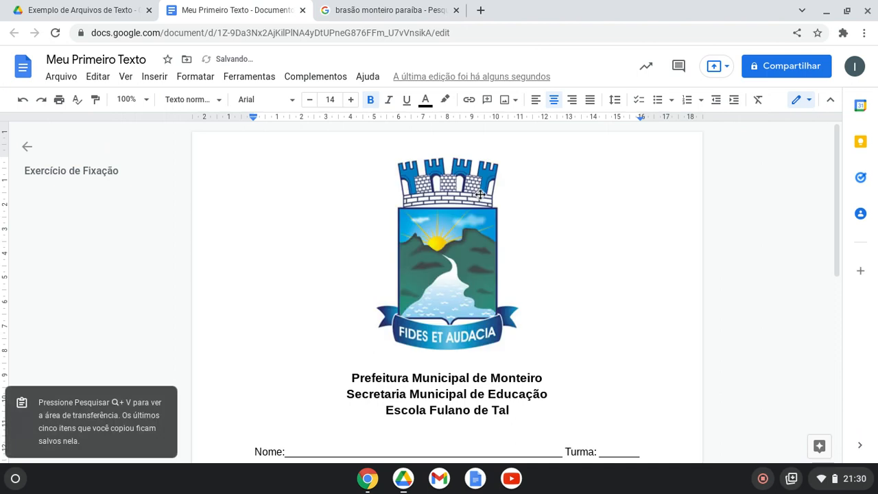
pyautogui.click(459, 254)
pyautogui.moveTo(522, 352); pyautogui.dragTo(450, 257)
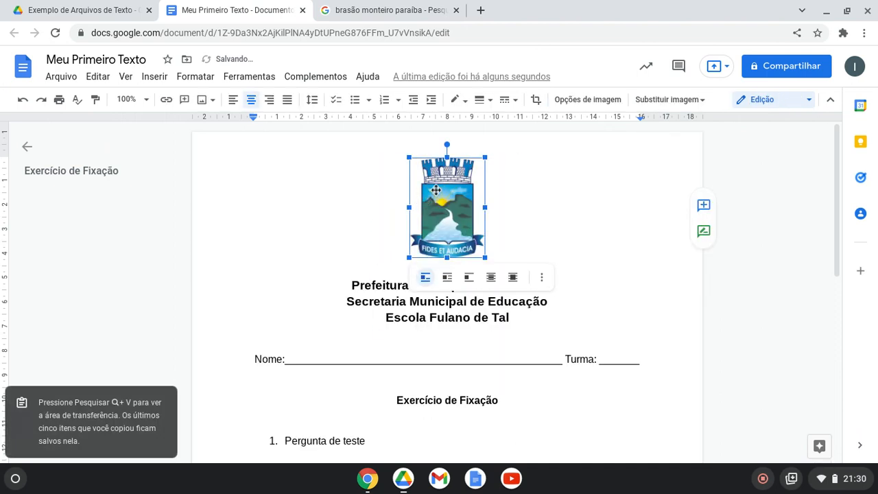
# Delete the pasted coat of arms image from above the heading
pyautogui.rightClick(436, 190)
pyautogui.scroll(-1, 532, 322)
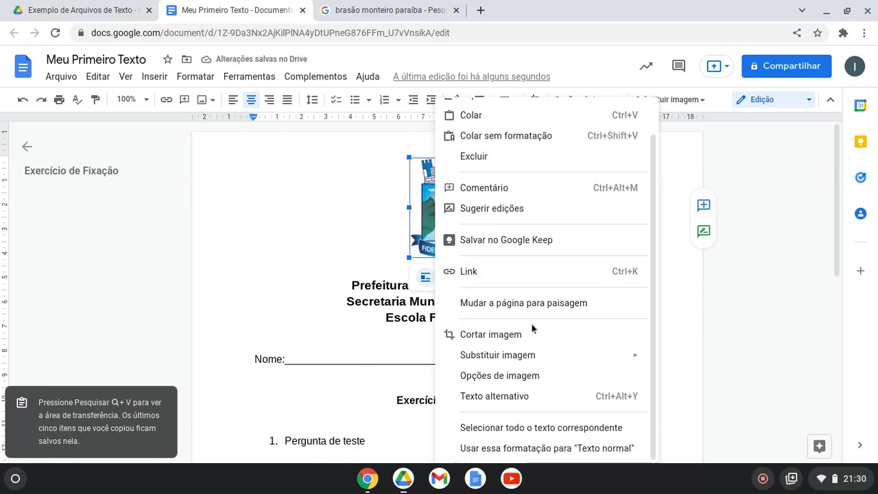
pyautogui.scroll(1, 521, 274)
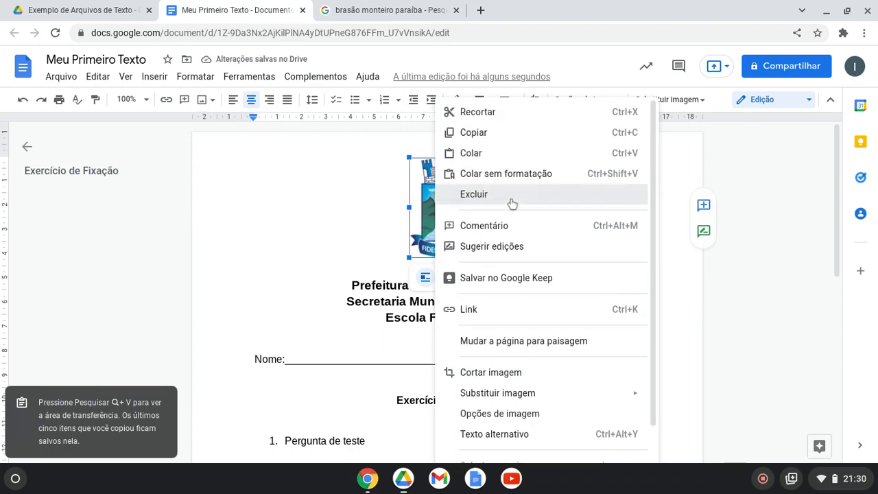
pyautogui.click(511, 197)
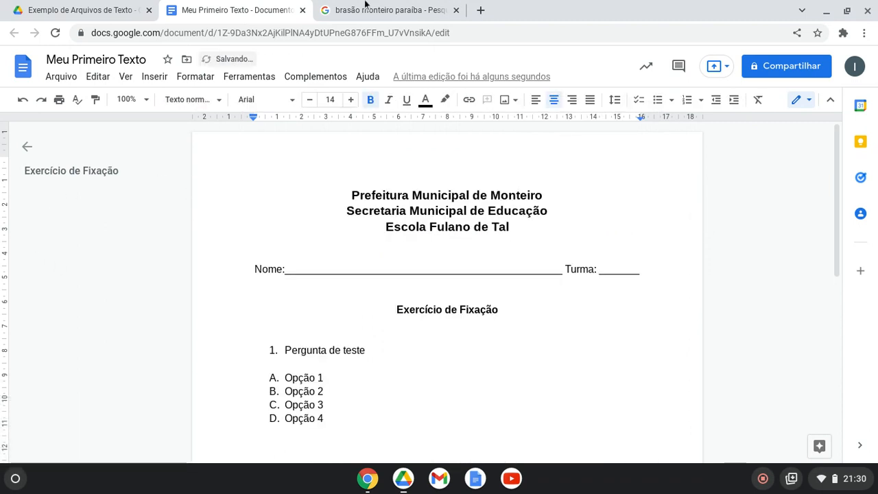
# From the image search results, save the Wikipedia coat of arms image to Downloads as "Imagem para o cabeçalho.jpg"
pyautogui.click(387, 10)
pyautogui.rightClick(702, 198)
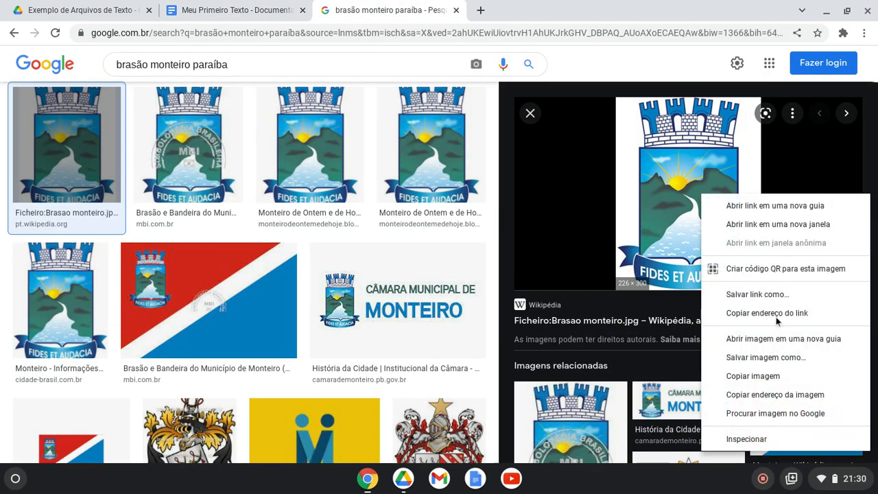
pyautogui.click(756, 356)
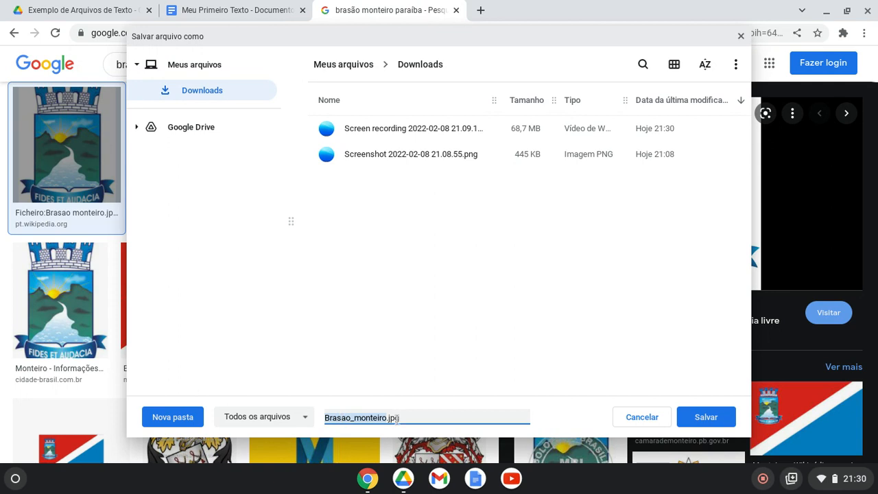
pyautogui.write('Imagem para o cabeçalho')
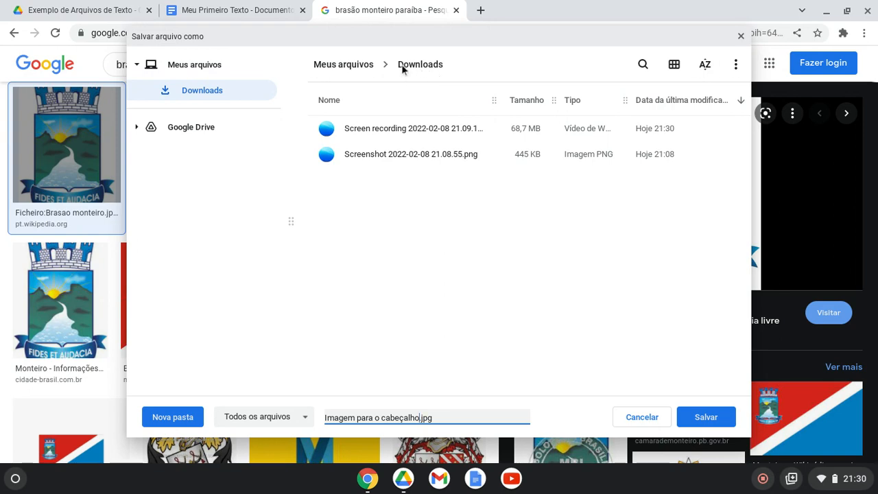
pyautogui.click(705, 417)
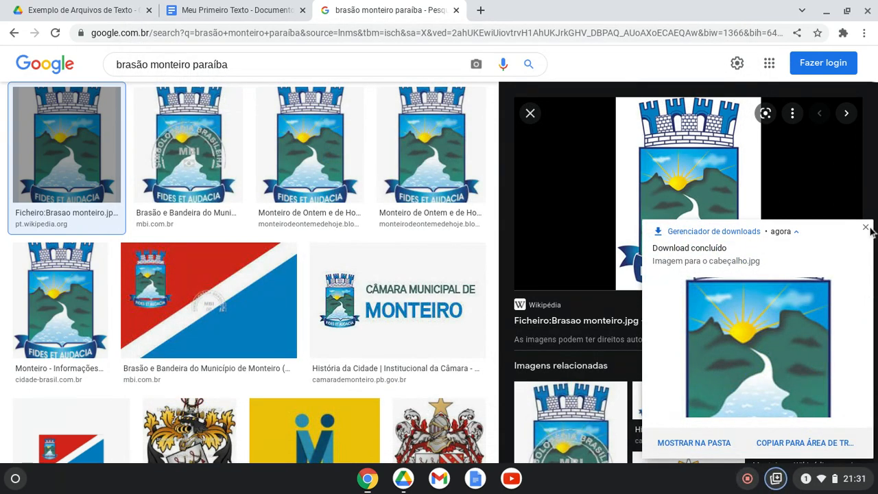
pyautogui.click(866, 227)
# In the Meu Primeiro Texto document, insert "Imagem para o cabeçalho.jpg" from the computer above the heading and shrink it proportionally to just under half its size
pyautogui.click(230, 9)
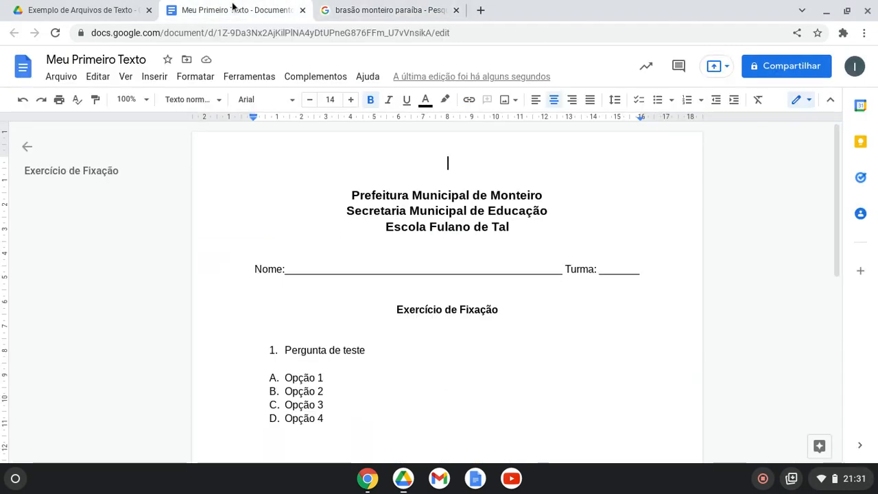
pyautogui.click(155, 78)
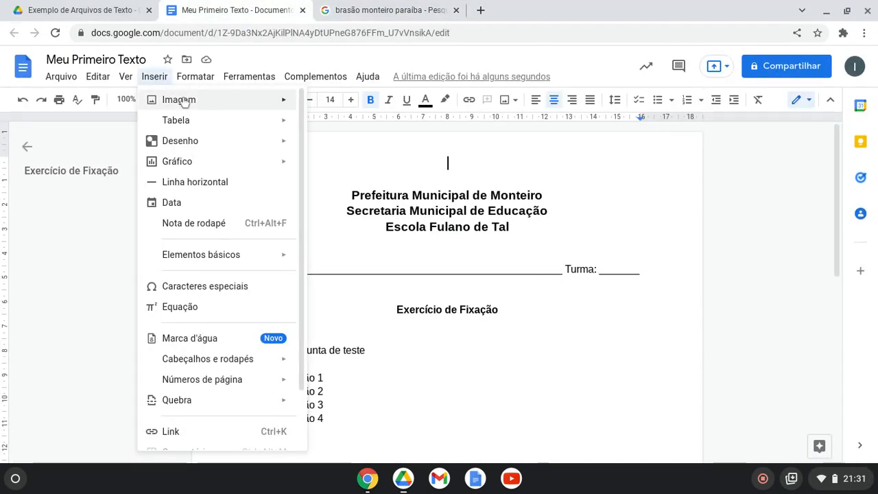
pyautogui.moveTo(185, 103)
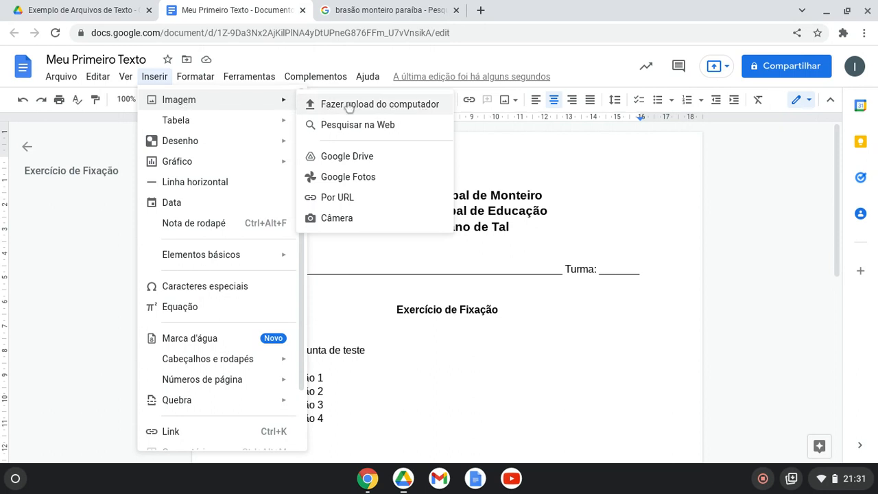
pyautogui.click(391, 108)
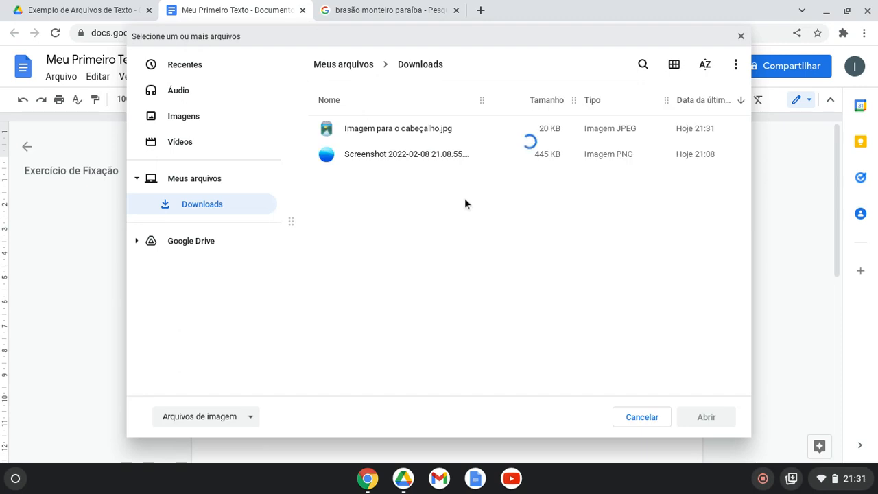
pyautogui.click(395, 135)
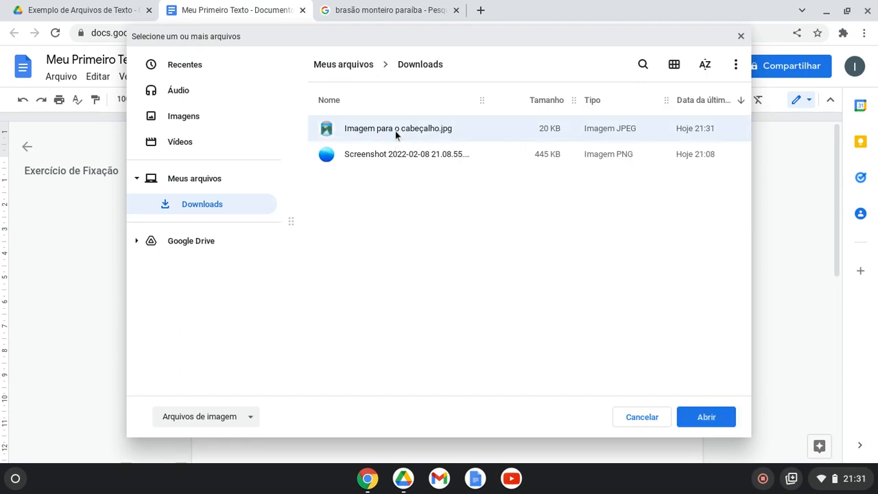
pyautogui.click(706, 416)
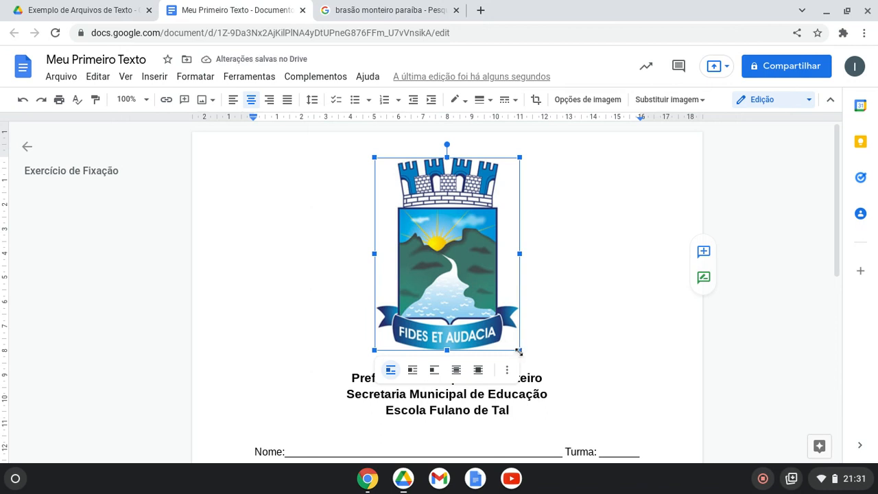
pyautogui.moveTo(521, 353); pyautogui.dragTo(441, 247)
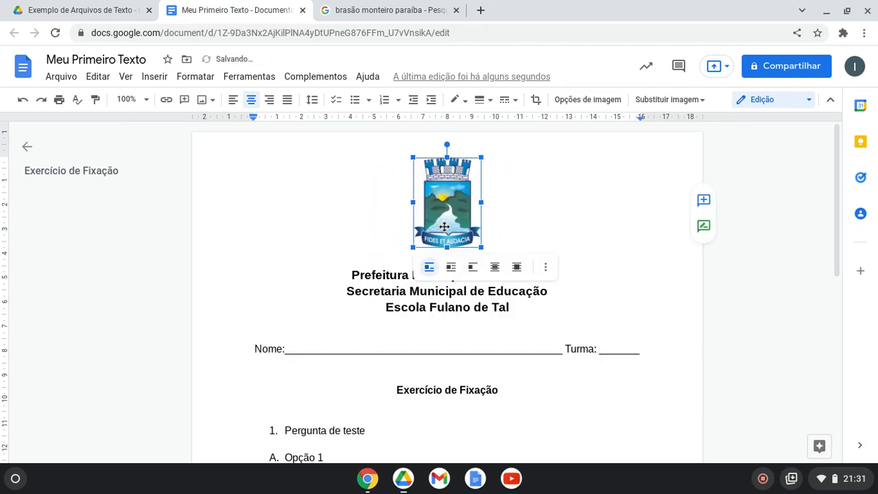
pyautogui.click(557, 221)
# Delete the uploaded coat of arms image from above the heading
pyautogui.click(464, 210)
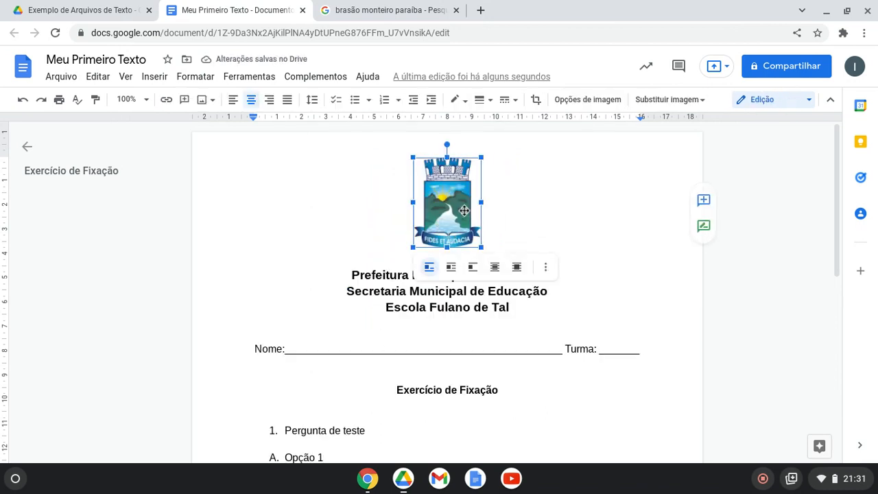
pyautogui.rightClick(464, 206)
pyautogui.click(502, 195)
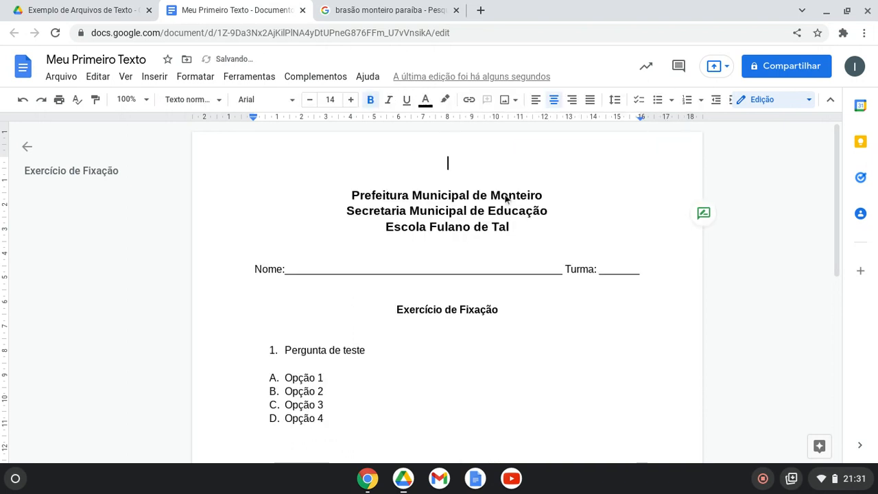
# Search the web for images of "brasão monteiro paraiba" from within the document and compare the results with the open Google image search
pyautogui.click(154, 77)
pyautogui.moveTo(245, 103)
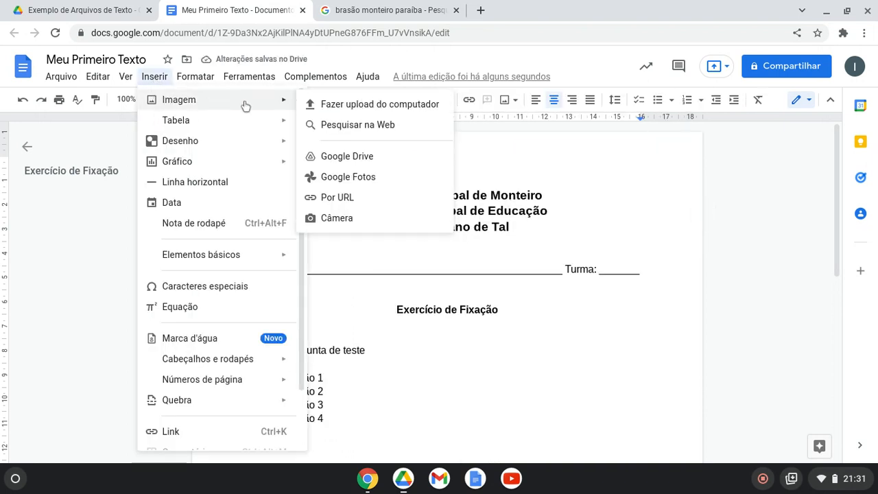
pyautogui.click(371, 126)
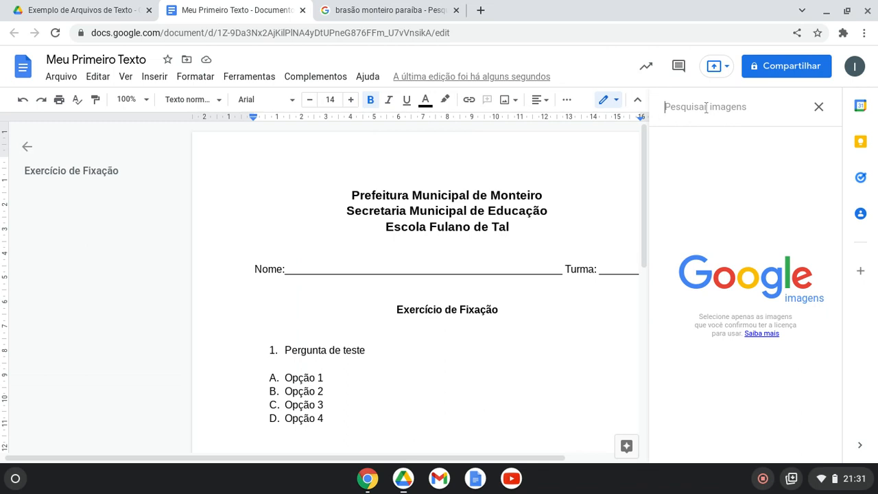
pyautogui.write('d')
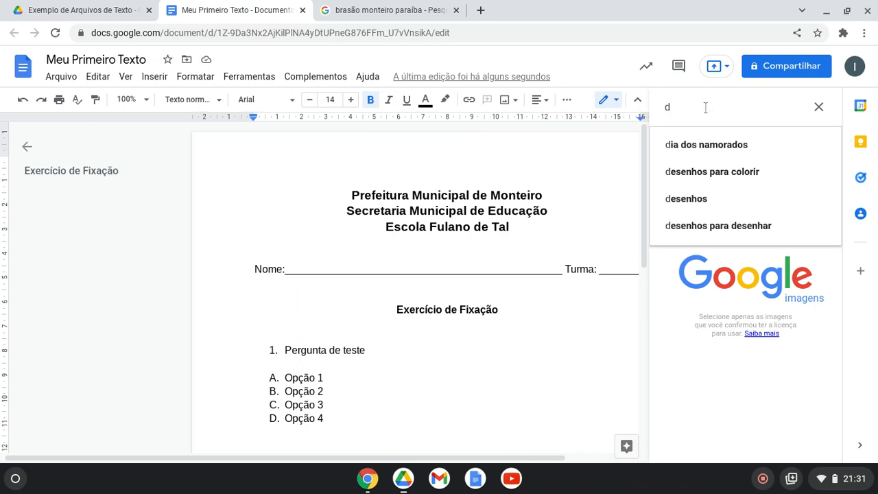
pyautogui.press('BackSpace')
pyautogui.write('brasão')
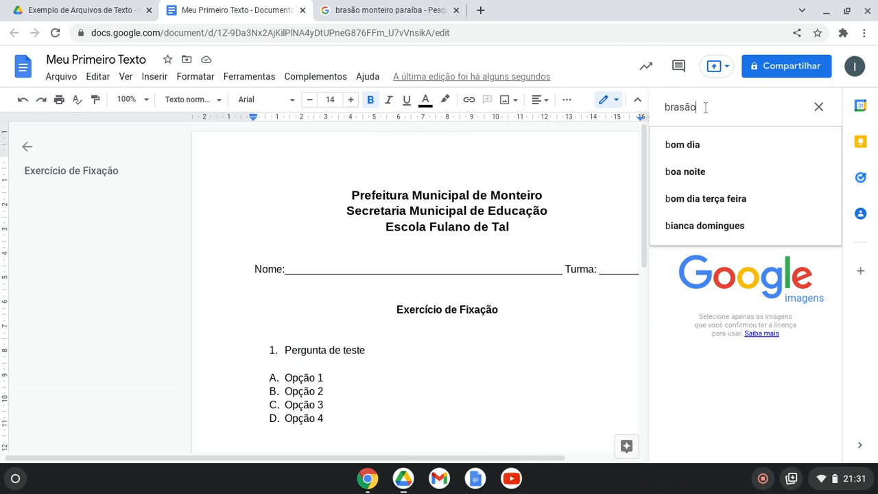
pyautogui.write(' mo')
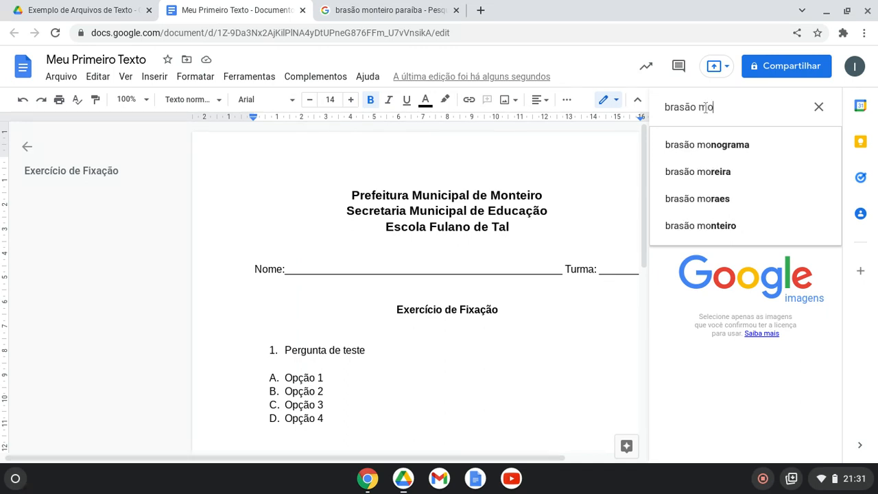
pyautogui.write('nteiro par')
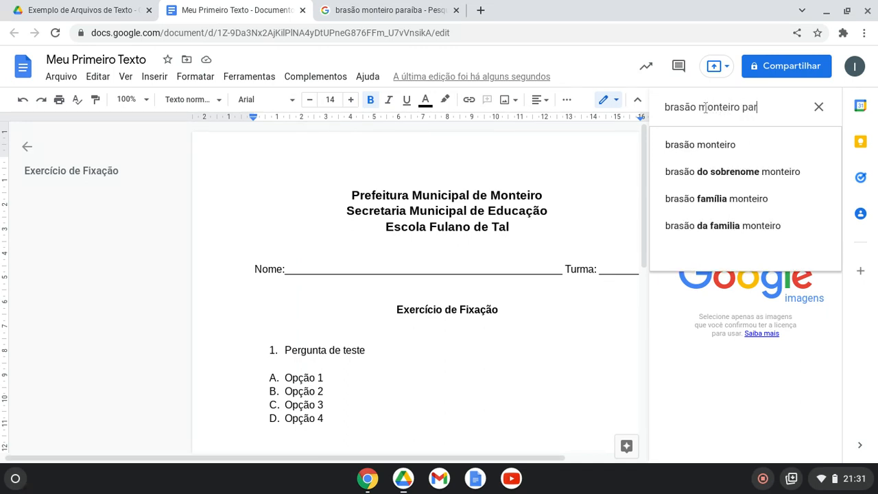
pyautogui.write('aiba')
pyautogui.press('Return')
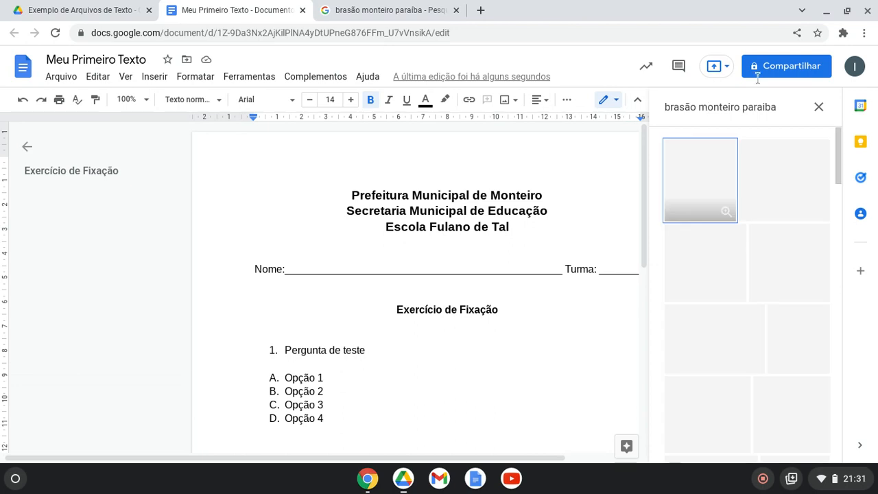
pyautogui.scroll(-2, 766, 288)
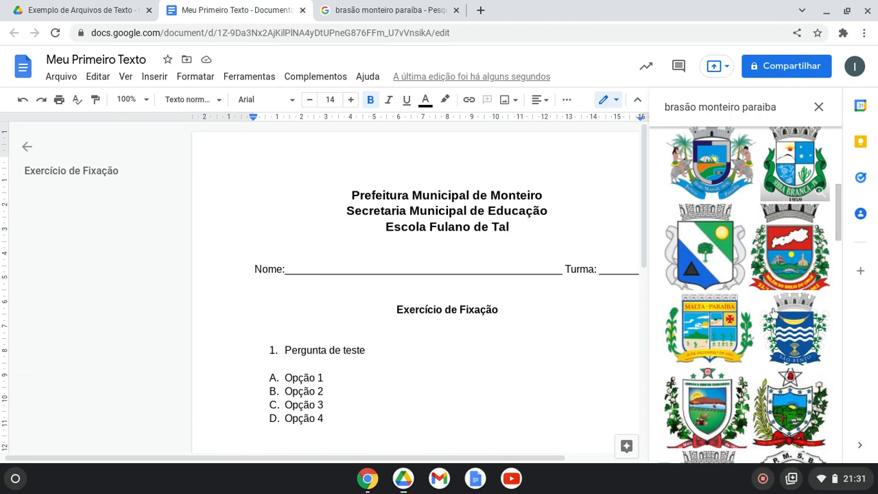
pyautogui.click(388, 9)
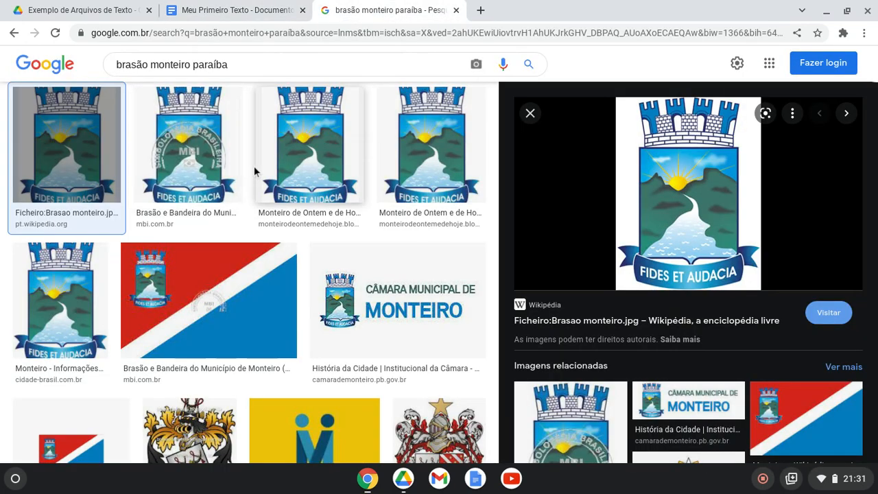
pyautogui.click(265, 12)
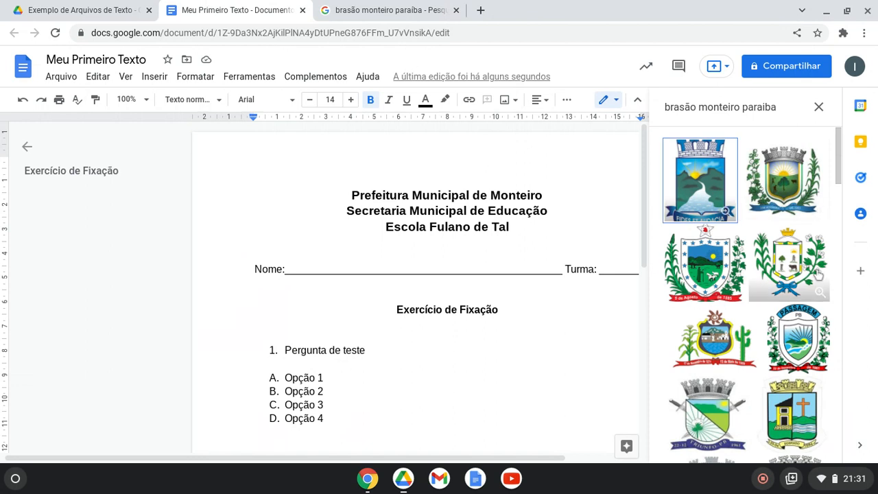
# Insert the first coat of arms from the web image results above the heading and shrink it proportionally to about half its size
pyautogui.click(706, 179)
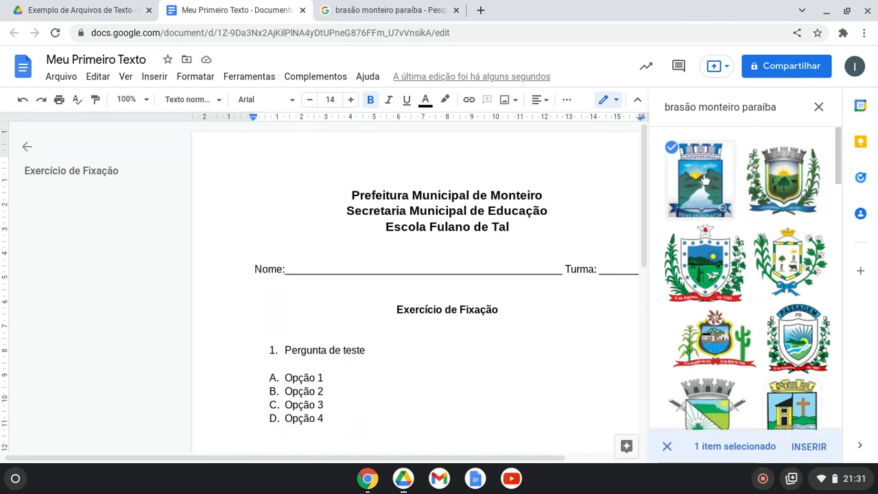
pyautogui.click(808, 446)
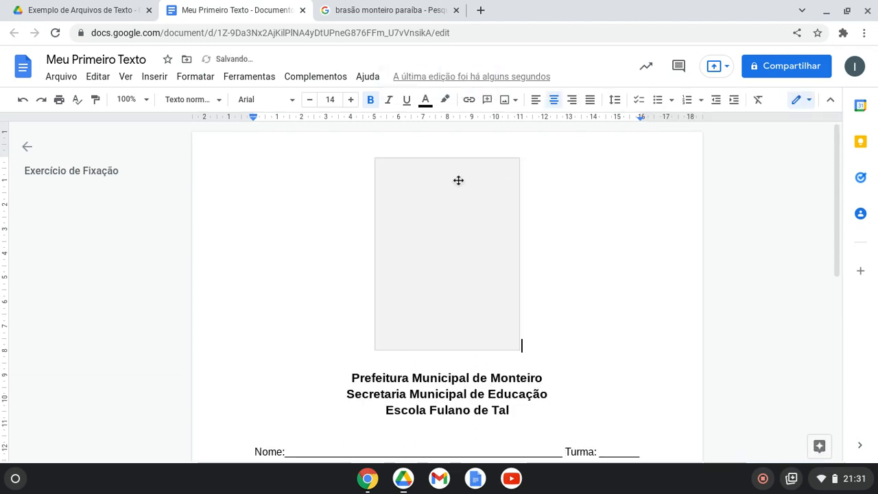
pyautogui.click(446, 228)
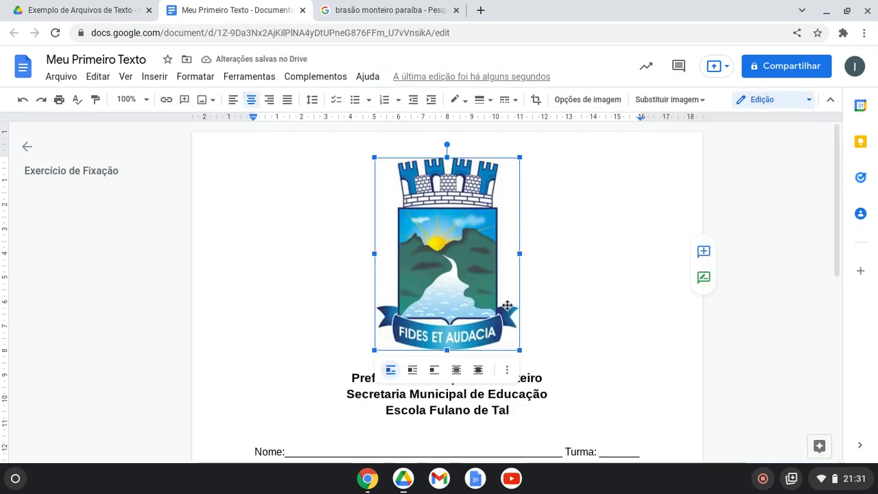
pyautogui.moveTo(521, 350); pyautogui.dragTo(483, 251)
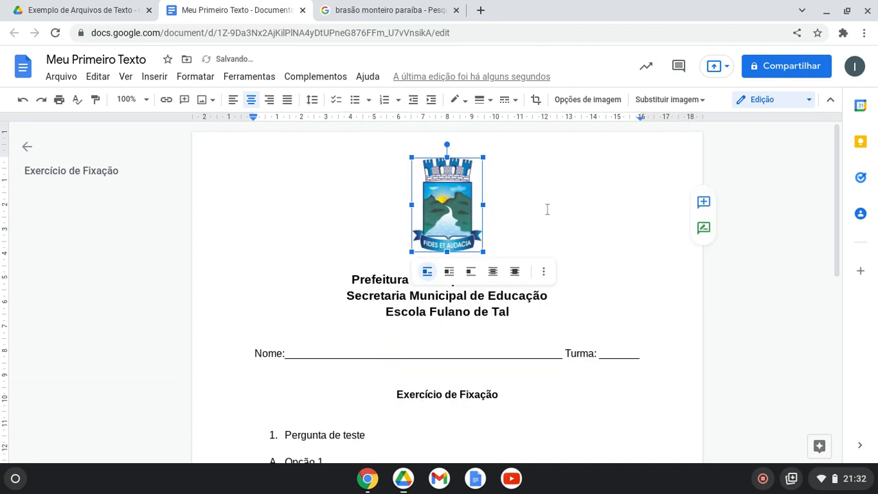
# Delete the coat of arms inserted from the web search above the heading
pyautogui.rightClick(459, 203)
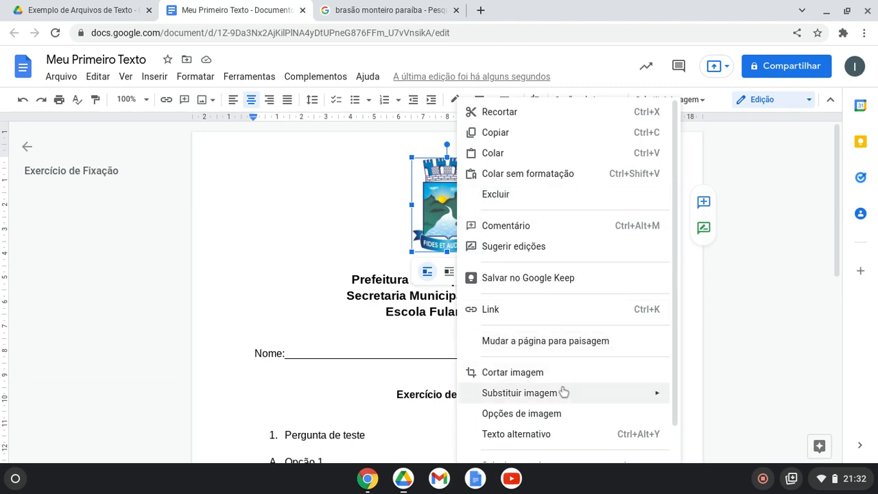
pyautogui.click(533, 196)
# Copy the Wikipedia coat of arms image from the Google image search results
pyautogui.hotkey('ctrl', 'Tab')
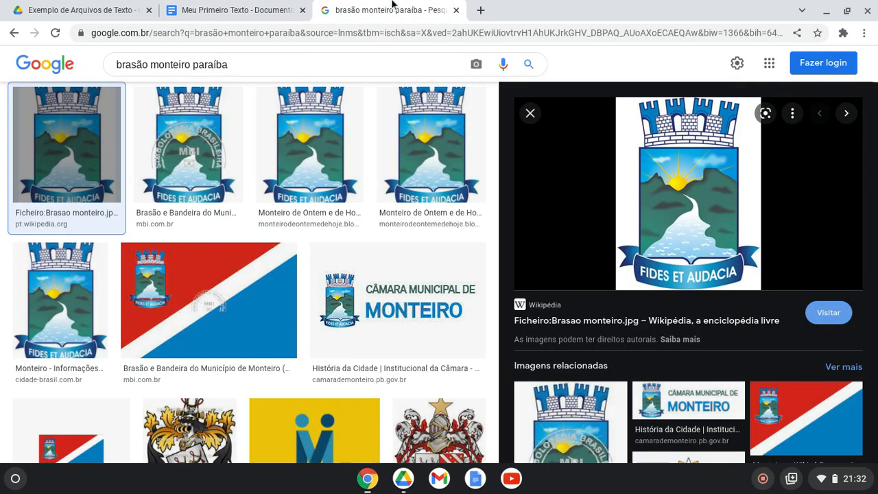
pyautogui.rightClick(709, 199)
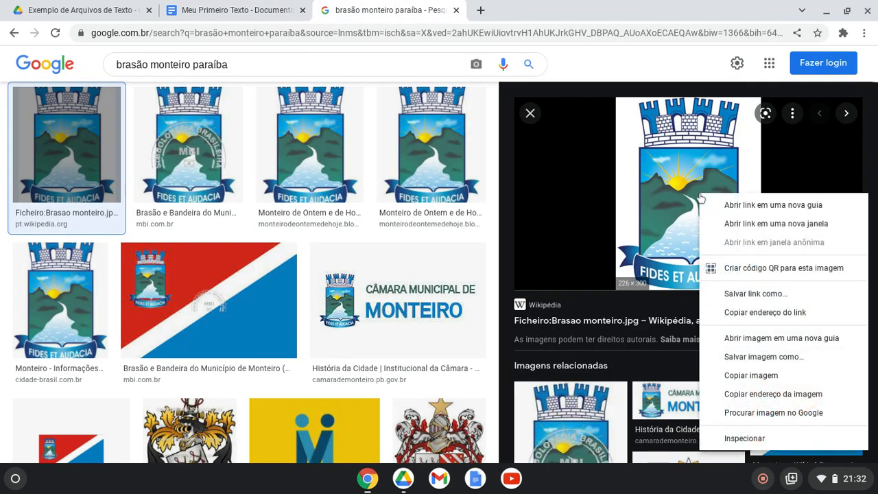
pyautogui.click(754, 374)
# Paste the coat of arms above the heading in Meu Primeiro Texto and shrink it proportionally to just under half its size
pyautogui.click(236, 10)
pyautogui.rightClick(454, 165)
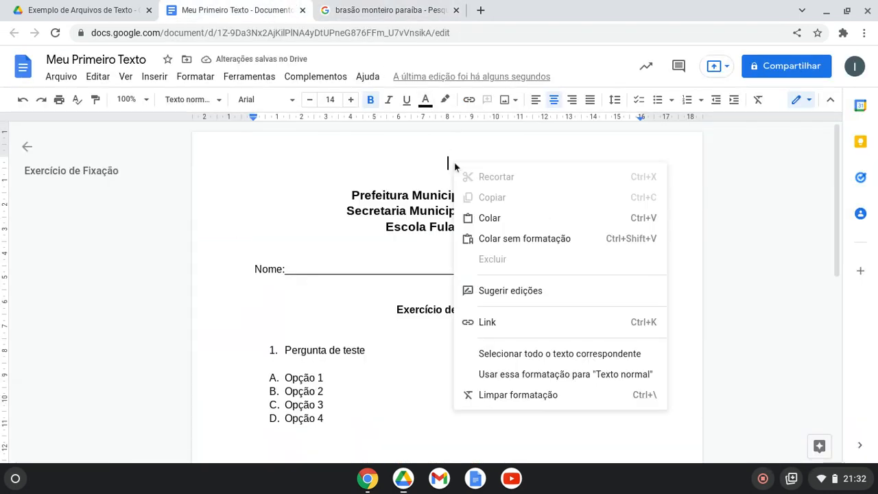
pyautogui.click(546, 224)
pyautogui.click(506, 342)
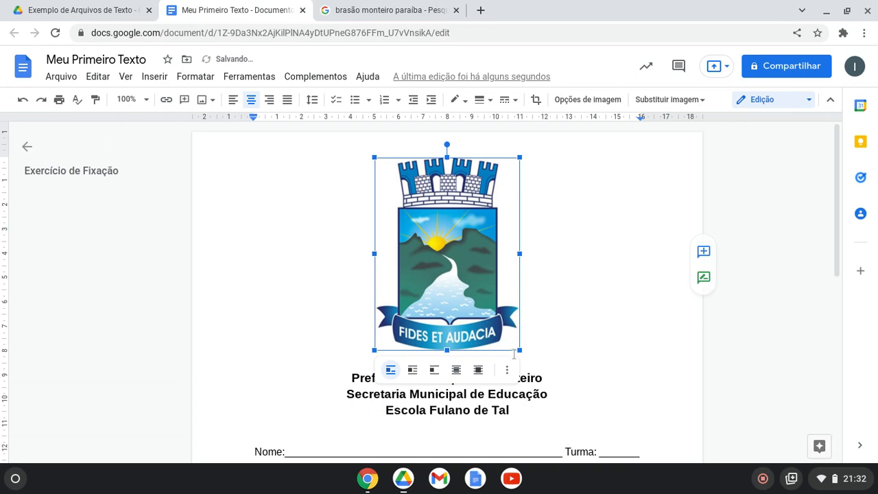
pyautogui.moveTo(516, 351); pyautogui.dragTo(441, 246)
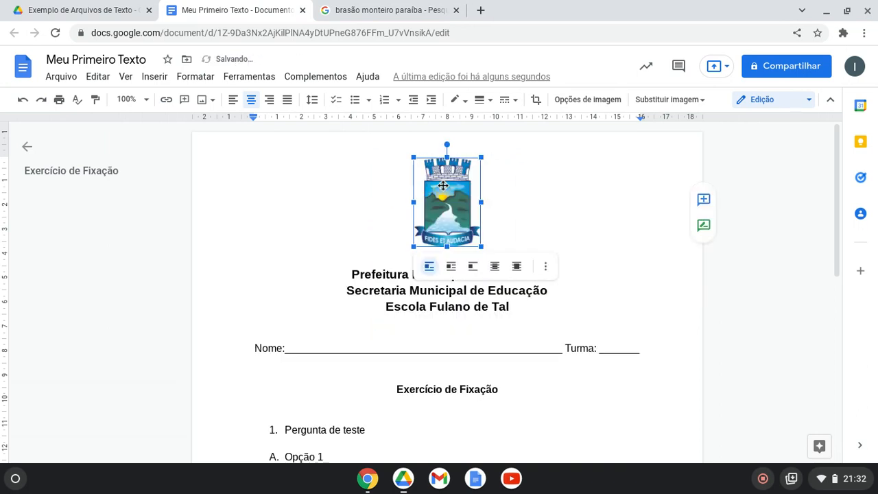
pyautogui.click(559, 220)
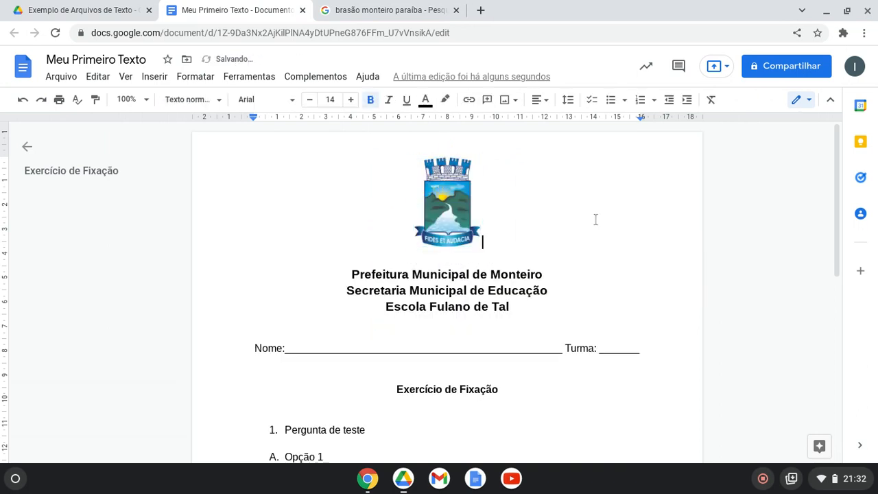
# Remove the blank line between the coat of arms and the "Prefeitura Municipal de Monteiro" heading
pyautogui.scroll(-4, 578, 225)
pyautogui.scroll(2, 594, 226)
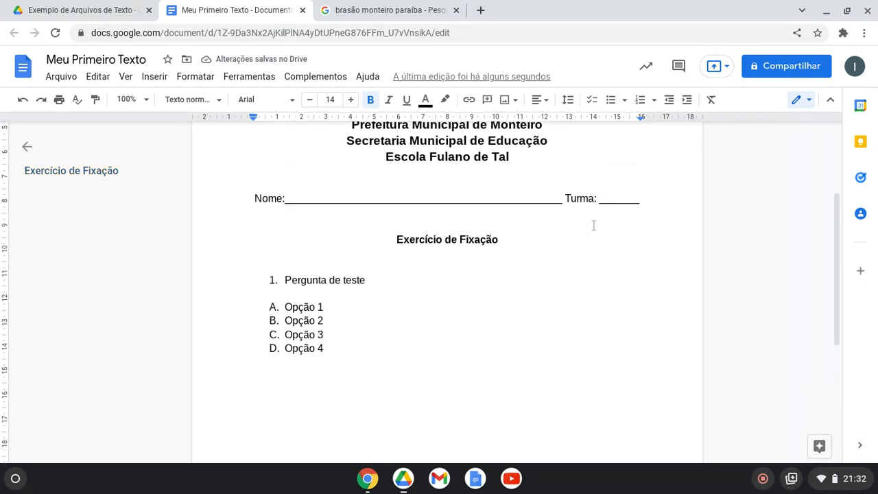
pyautogui.scroll(3, 590, 221)
pyautogui.scroll(-3, 589, 222)
pyautogui.scroll(2, 589, 223)
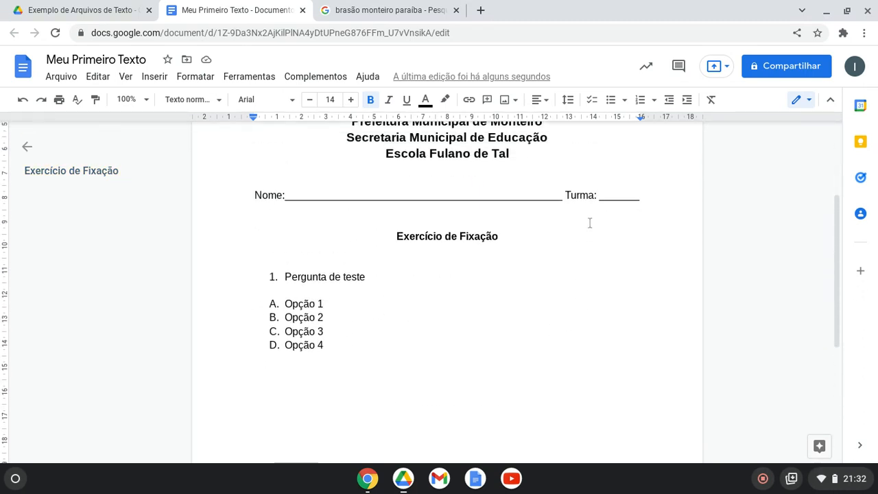
pyautogui.scroll(3, 589, 223)
pyautogui.scroll(-1, 587, 225)
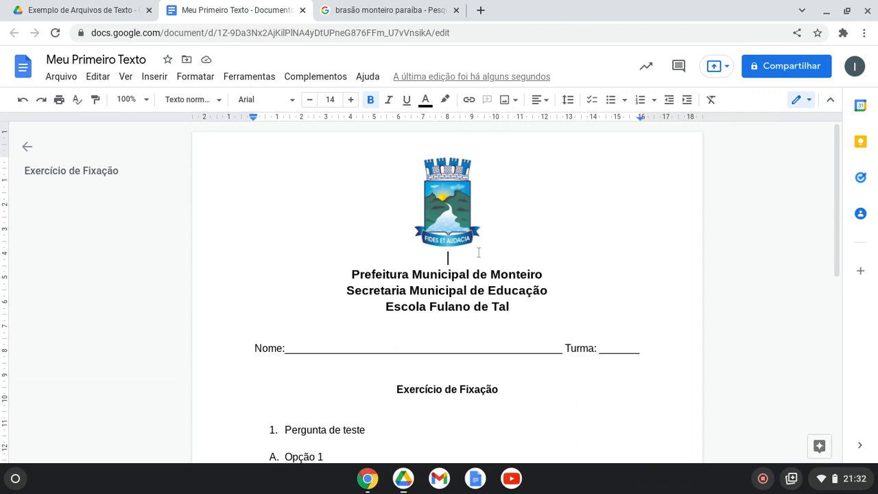
pyautogui.press('BackSpace')
pyautogui.press('BackSpace')
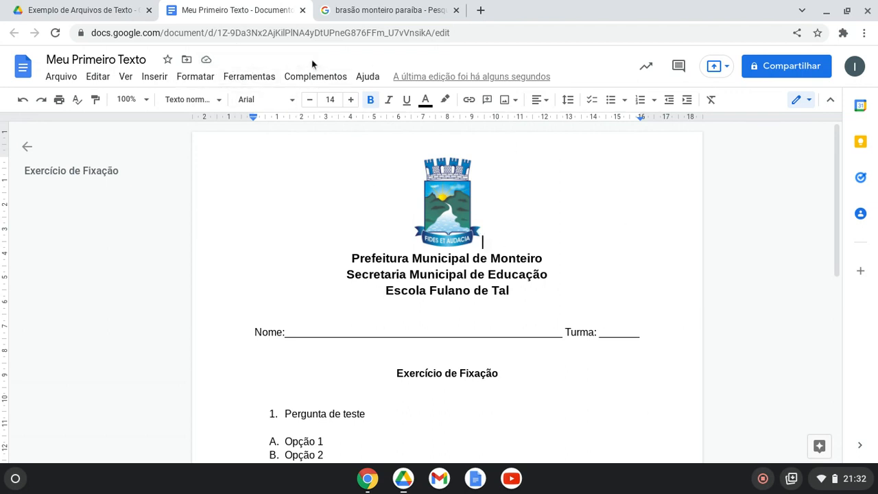
# Close the document and the image search, and reopen Meu Primeiro Texto from the Exemplo de Arquivos de Texto folder in Drive
pyautogui.click(302, 10)
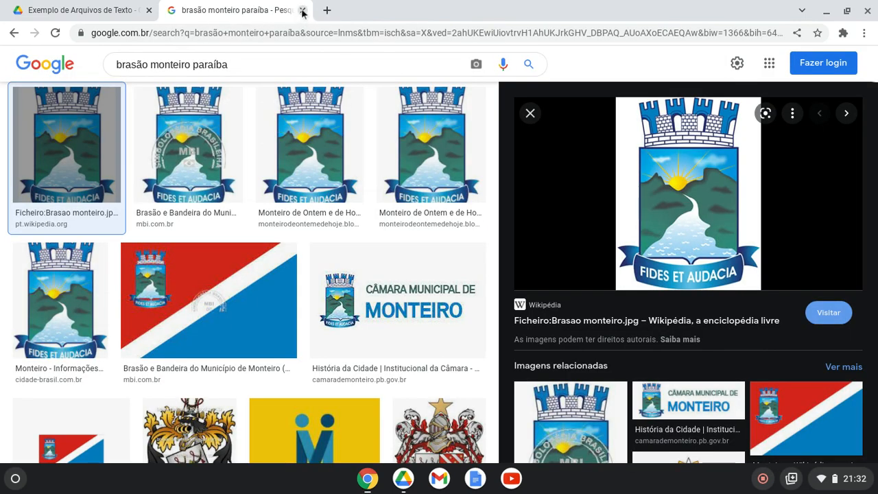
pyautogui.click(302, 10)
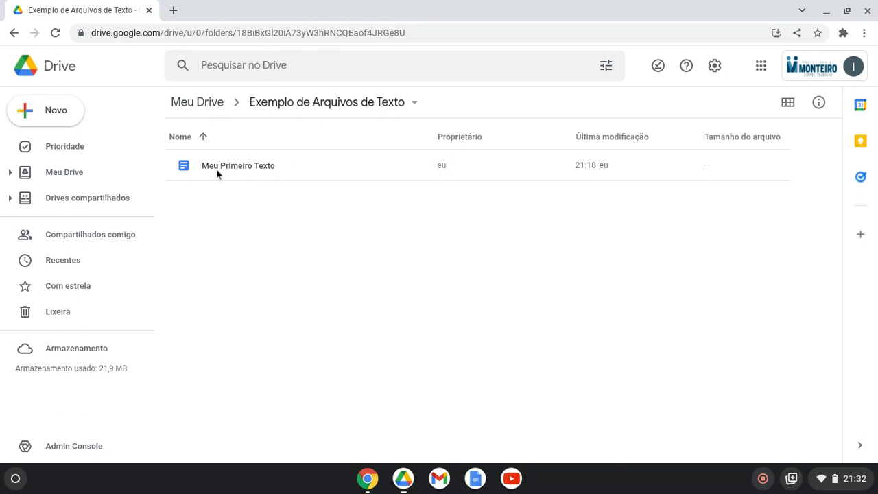
pyautogui.doubleClick(303, 170)
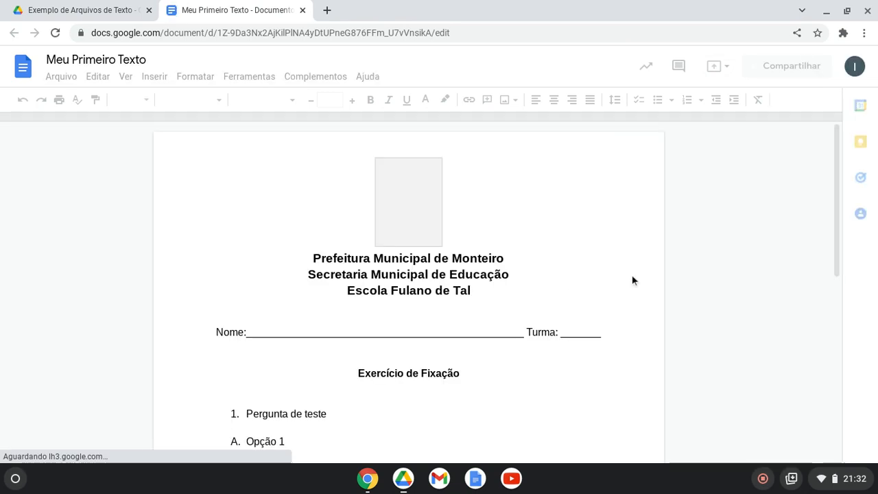
pyautogui.scroll(-1, 596, 332)
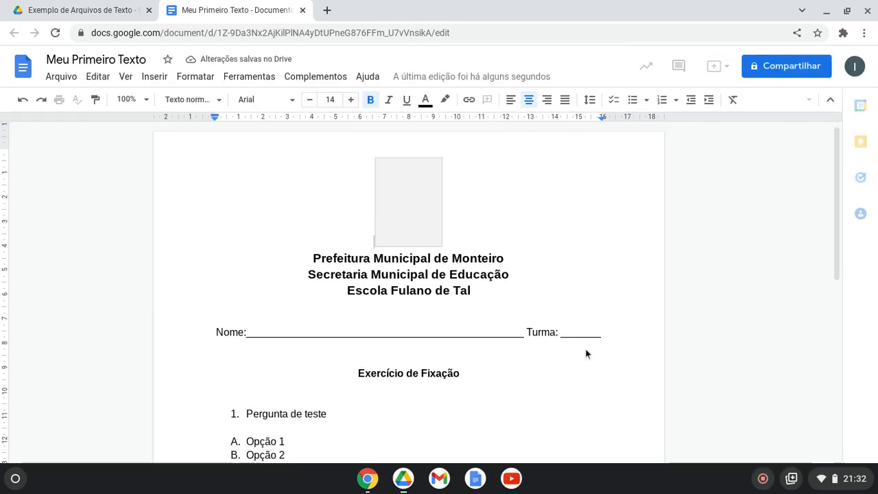
pyautogui.scroll(-3, 576, 357)
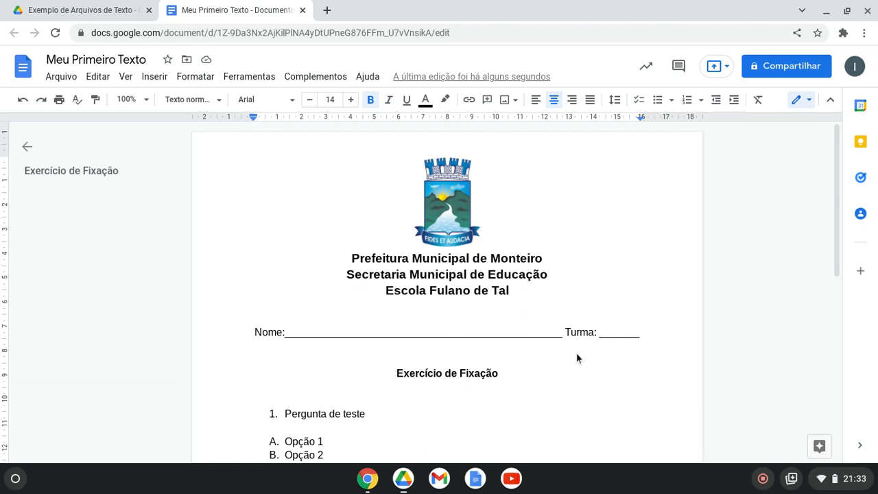
# Download the document as a Microsoft Word (.docx) file
pyautogui.click(65, 84)
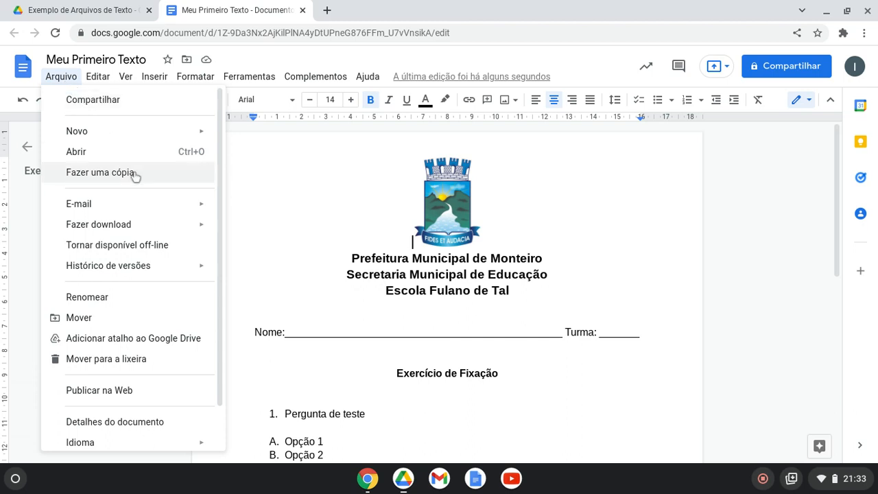
pyautogui.moveTo(121, 228)
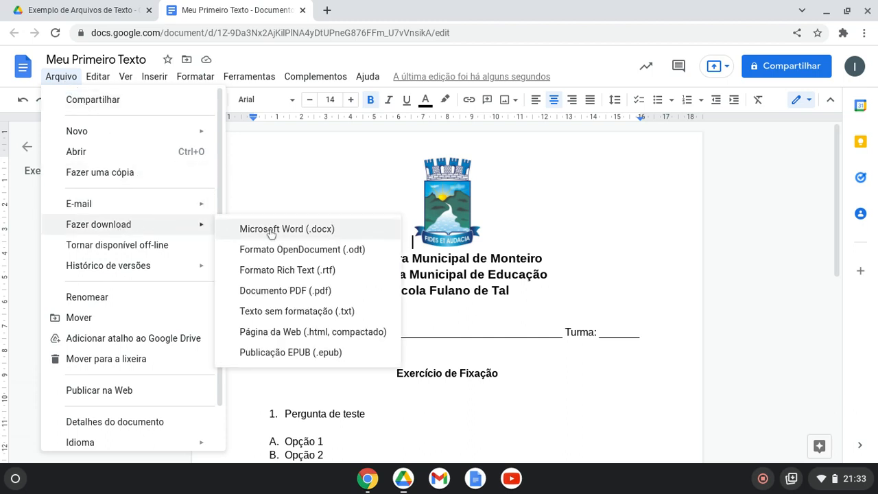
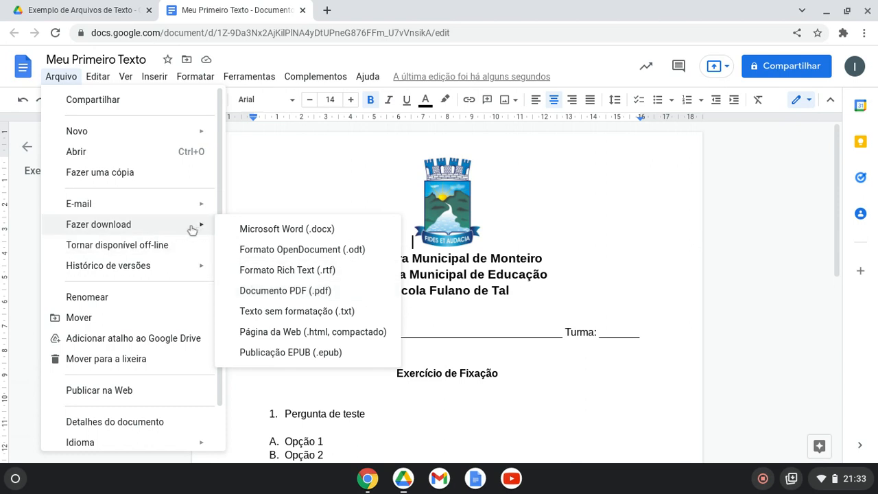
pyautogui.click(286, 230)
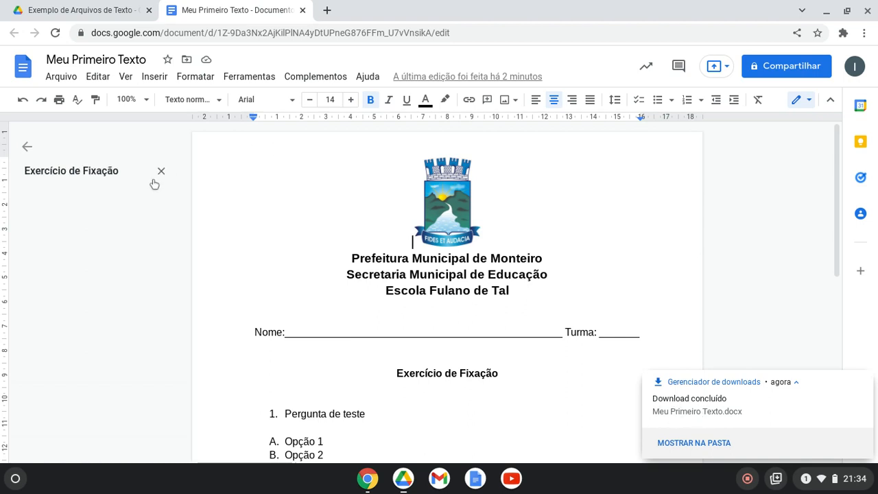
# Download Meu Primeiro Texto as a PDF document (.pdf)
pyautogui.click(58, 77)
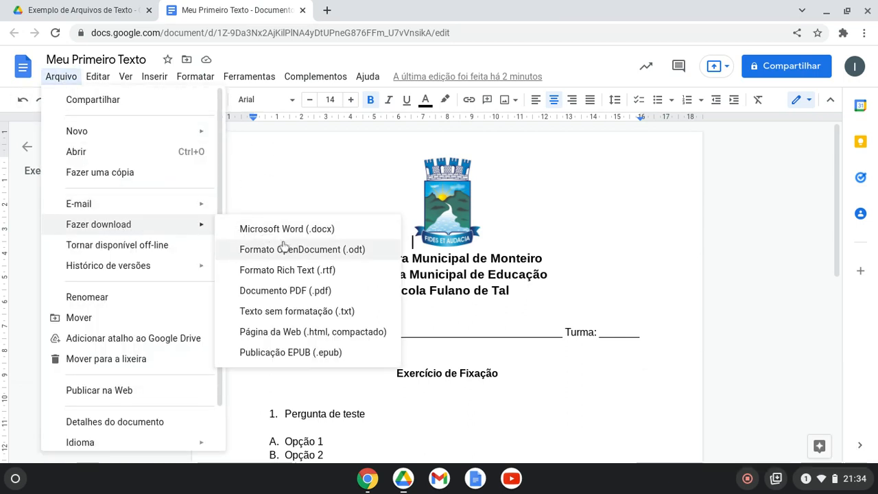
pyautogui.click(278, 292)
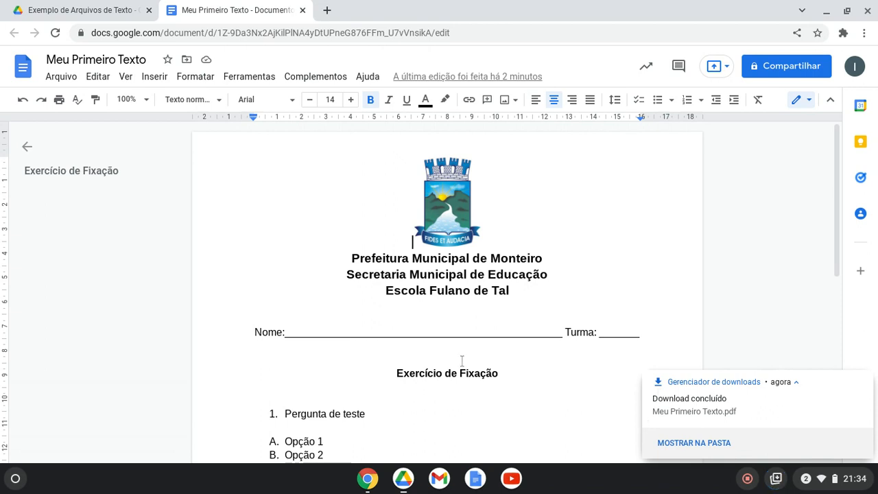
# Switch to the Arquivos (Files) app and show the contents of the Downloads folder
pyautogui.click(20, 478)
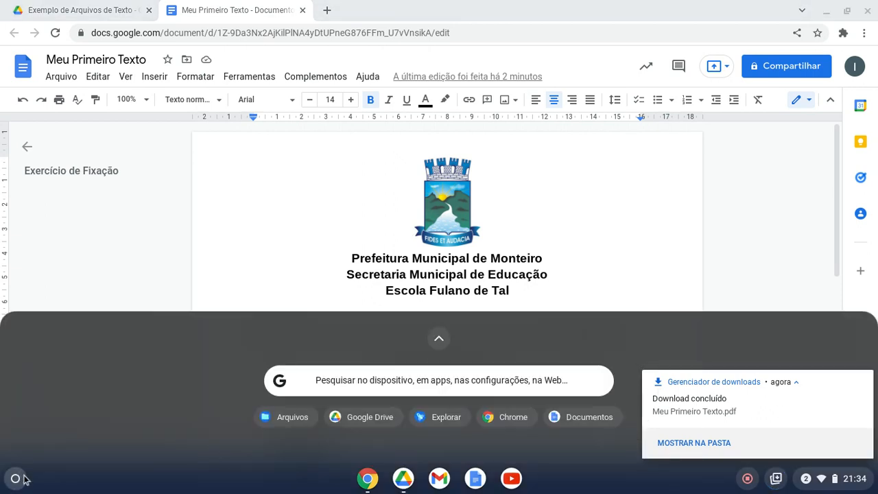
pyautogui.click(441, 341)
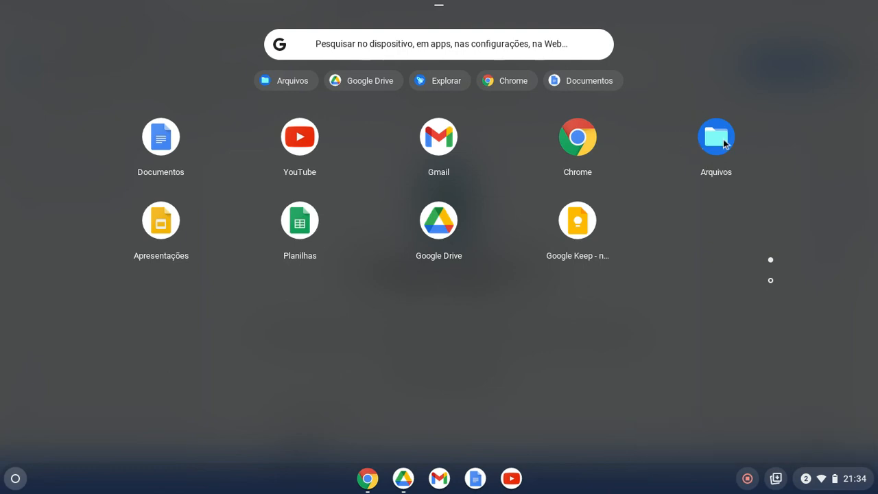
pyautogui.click(723, 140)
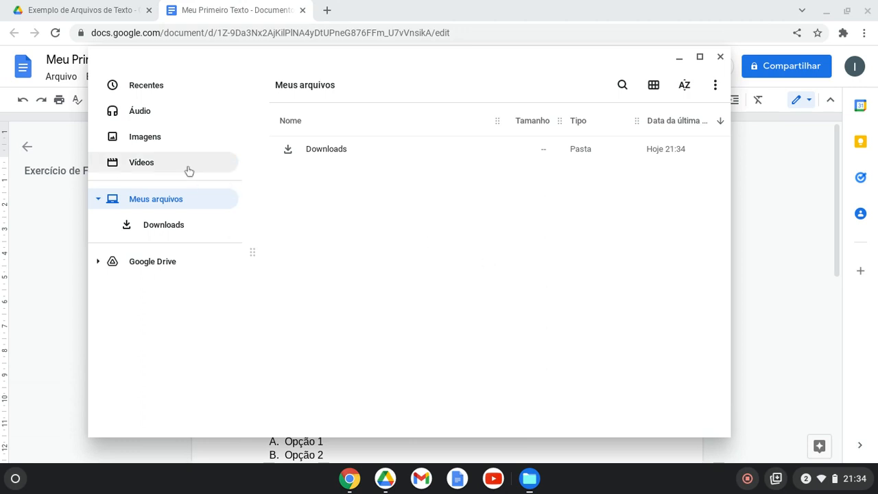
pyautogui.click(147, 84)
pyautogui.click(157, 234)
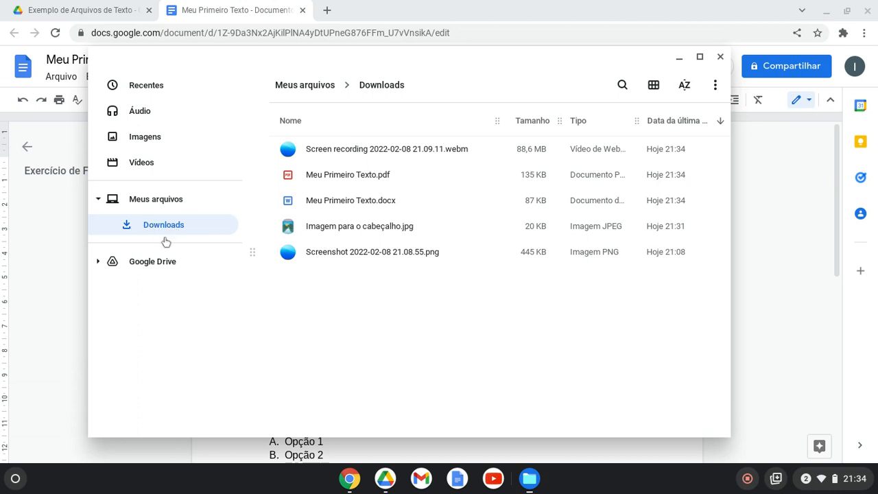
pyautogui.click(45, 243)
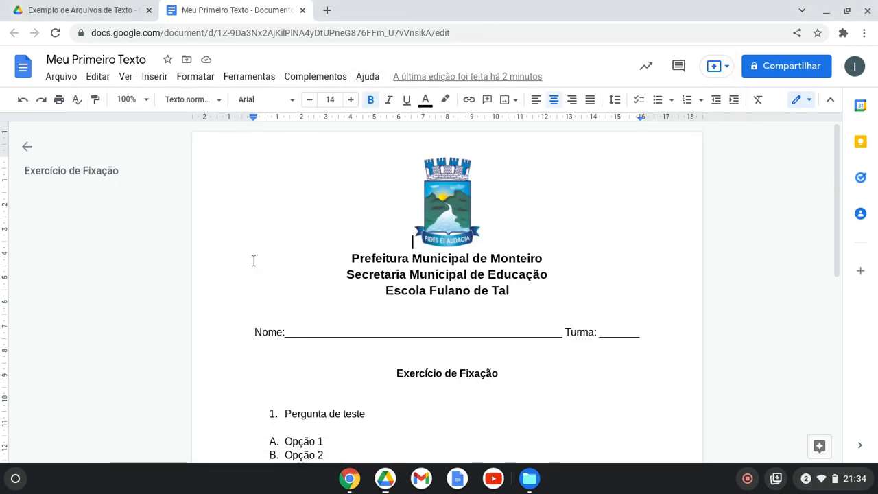
pyautogui.click(530, 479)
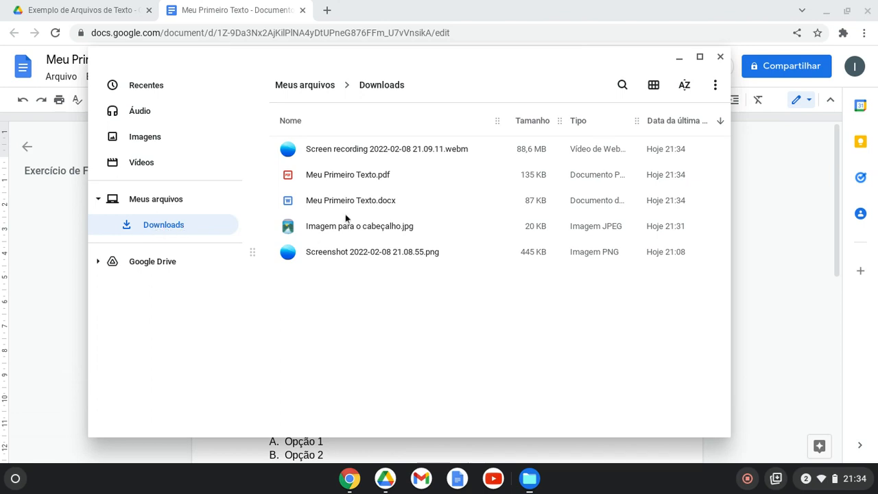
# Open Meu Primeiro Texto.pdf from Downloads, look through its page, and close it again
pyautogui.click(357, 174)
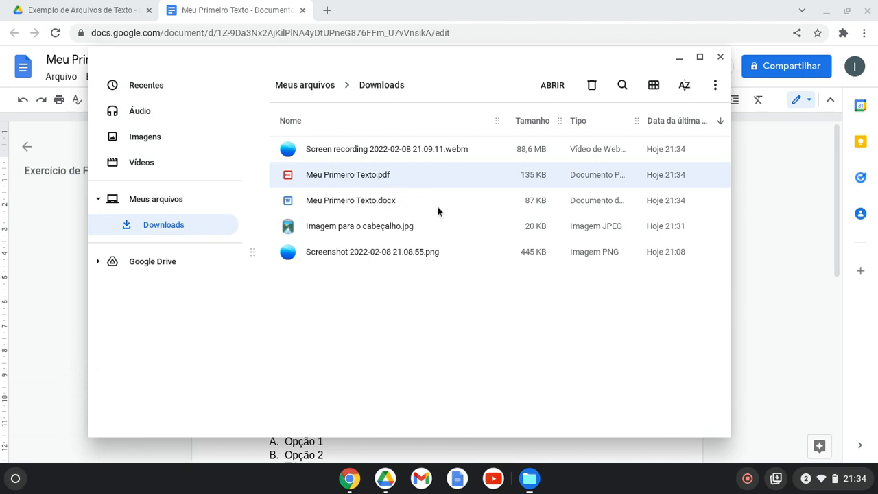
pyautogui.doubleClick(349, 176)
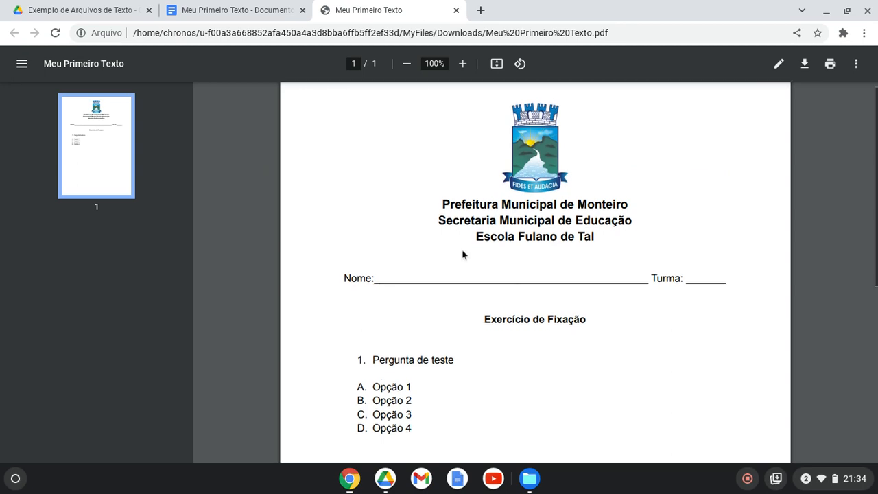
pyautogui.scroll(-3, 462, 255)
pyautogui.scroll(3, 463, 254)
pyautogui.click(456, 10)
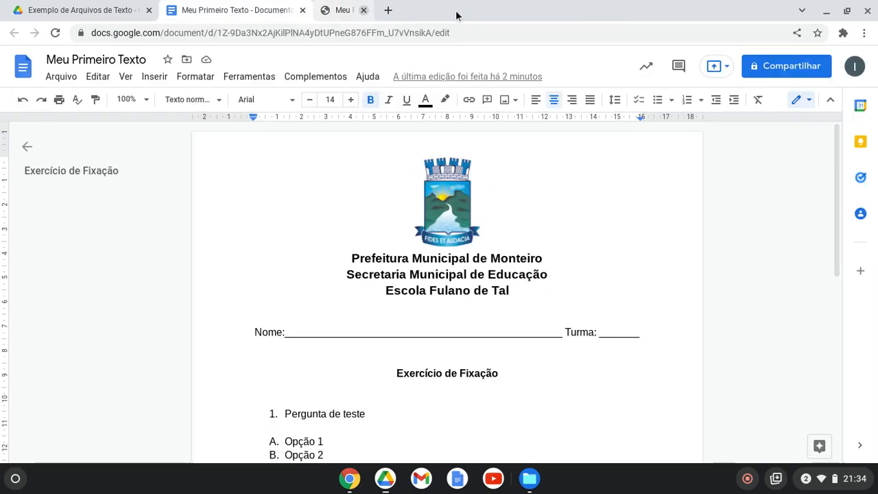
# Open Meu Primeiro Texto.docx from Downloads, dismiss the editor introduction, review the document and close it
pyautogui.click(528, 478)
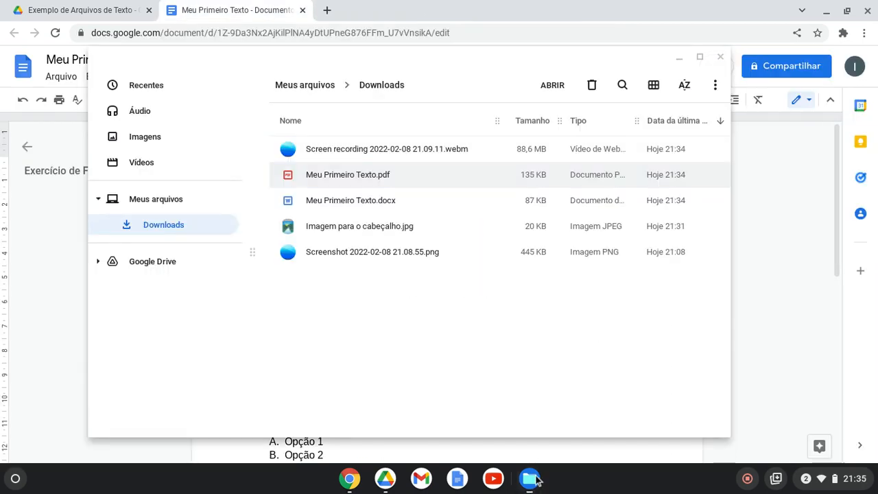
pyautogui.doubleClick(341, 199)
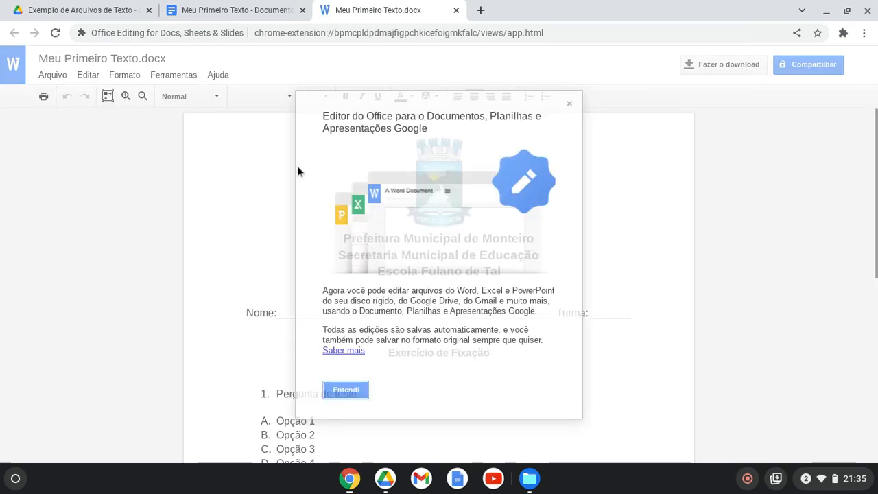
pyautogui.click(569, 103)
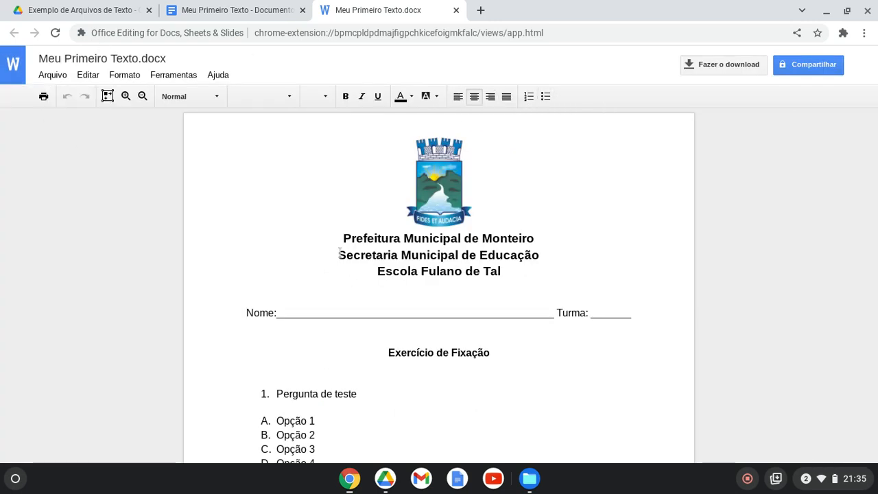
pyautogui.scroll(-5, 376, 308)
pyautogui.scroll(3, 378, 188)
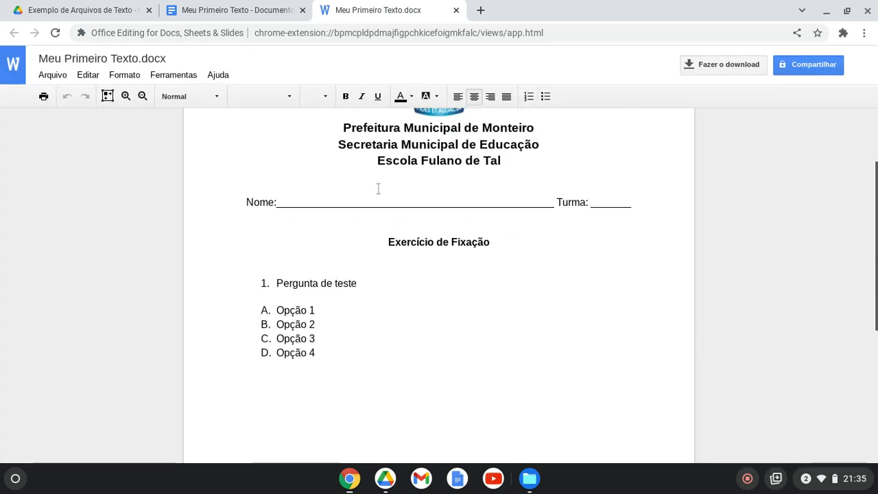
pyautogui.scroll(1, 378, 187)
pyautogui.click(456, 11)
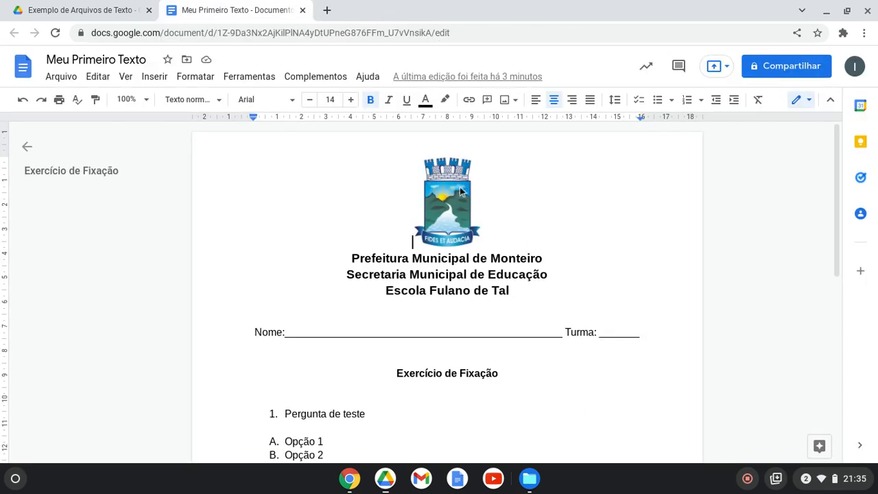
# Copy Meu Primeiro Texto.pdf and Meu Primeiro Texto.docx from Downloads to the PEN DRIVE
pyautogui.click(534, 480)
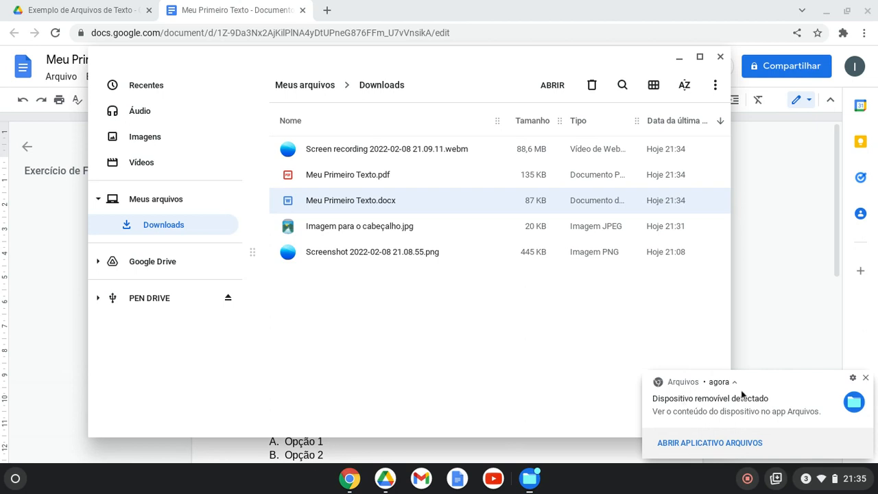
pyautogui.click(326, 266)
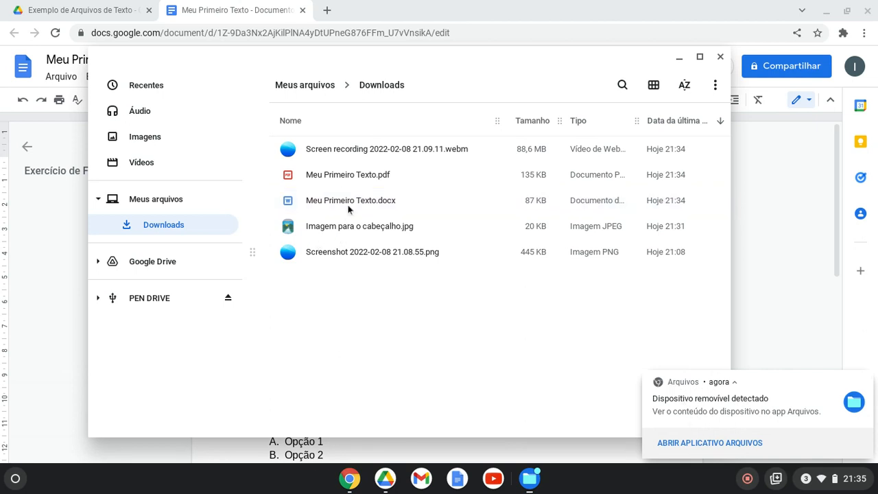
pyautogui.click(345, 178)
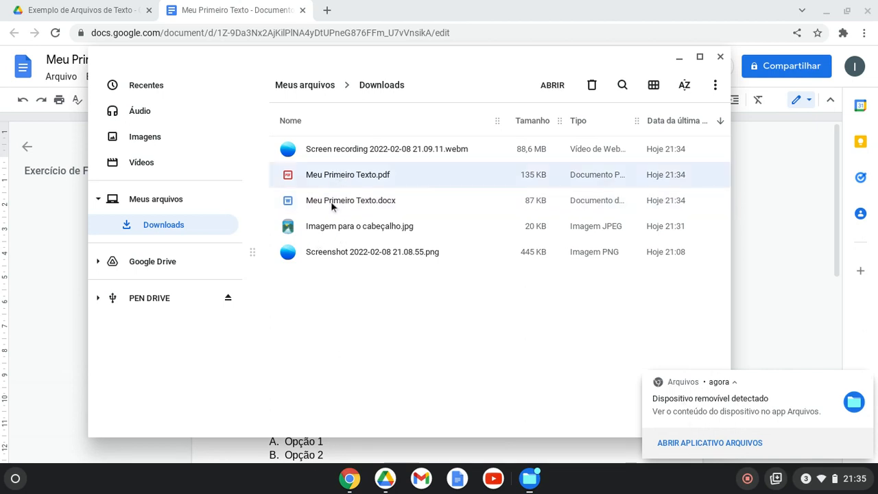
pyautogui.keyDown('ctrl'); pyautogui.click(332, 199); pyautogui.keyUp('ctrl')
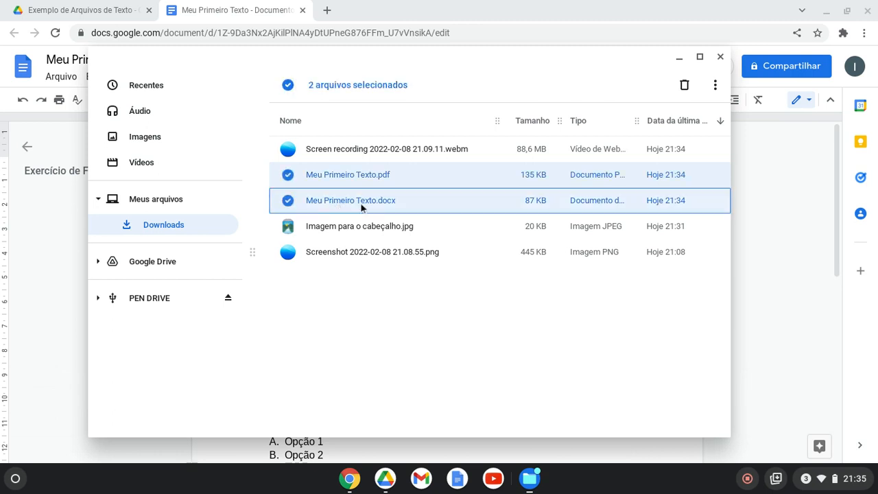
pyautogui.rightClick(376, 180)
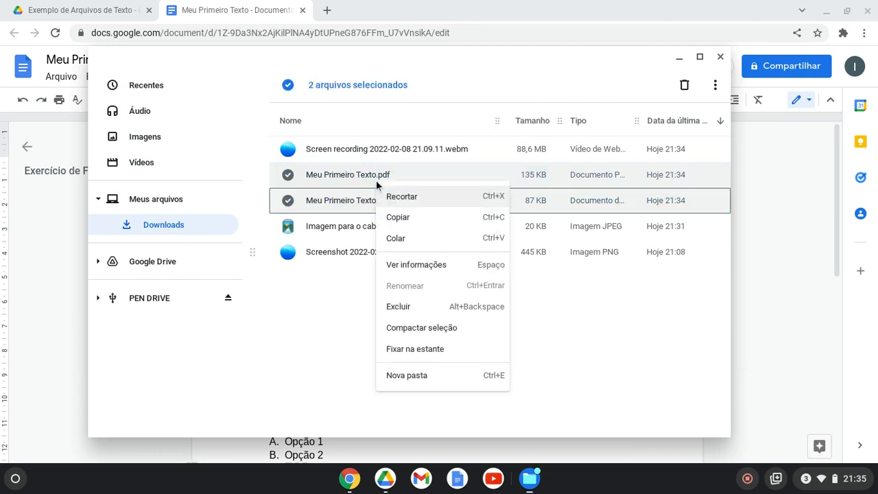
pyautogui.click(410, 217)
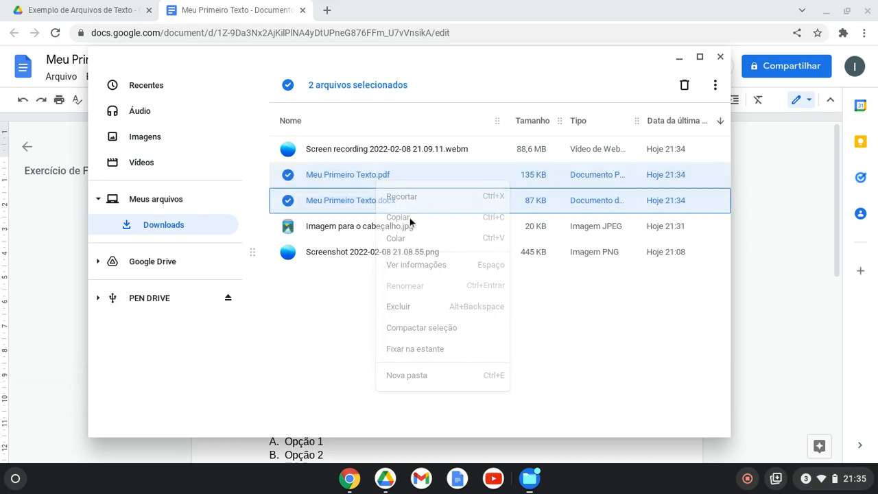
pyautogui.click(148, 301)
pyautogui.rightClick(386, 259)
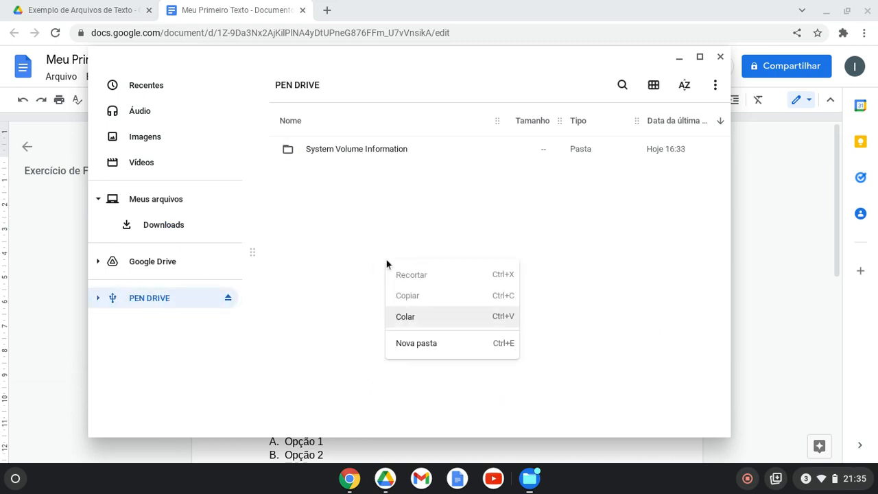
pyautogui.click(409, 317)
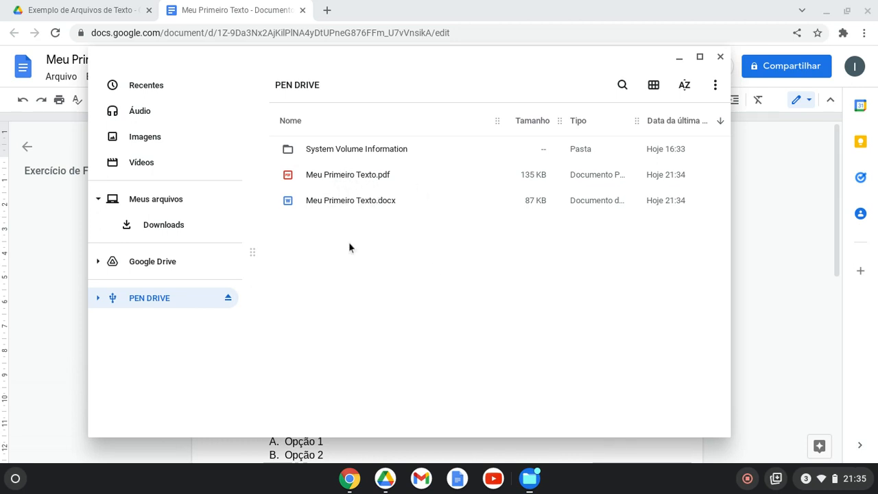
# Compare the PDF and DOCX files in Downloads with their copies on the PEN DRIVE
pyautogui.click(213, 231)
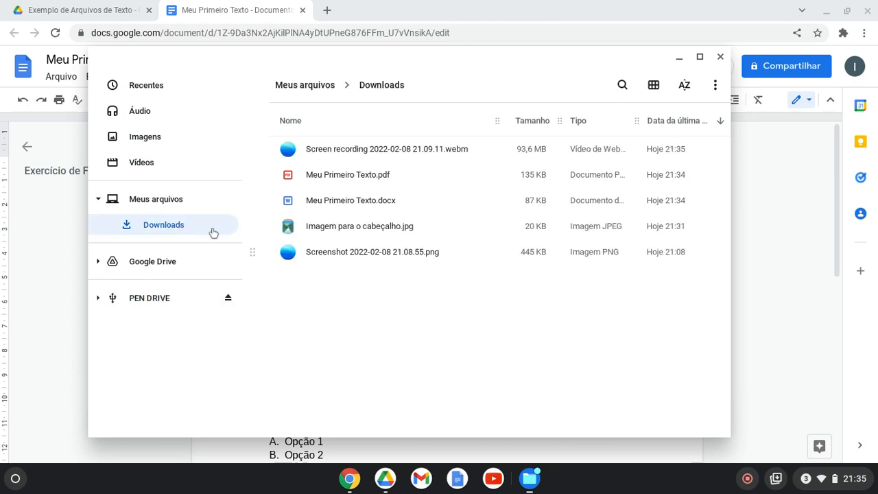
pyautogui.click(372, 177)
pyautogui.click(363, 200)
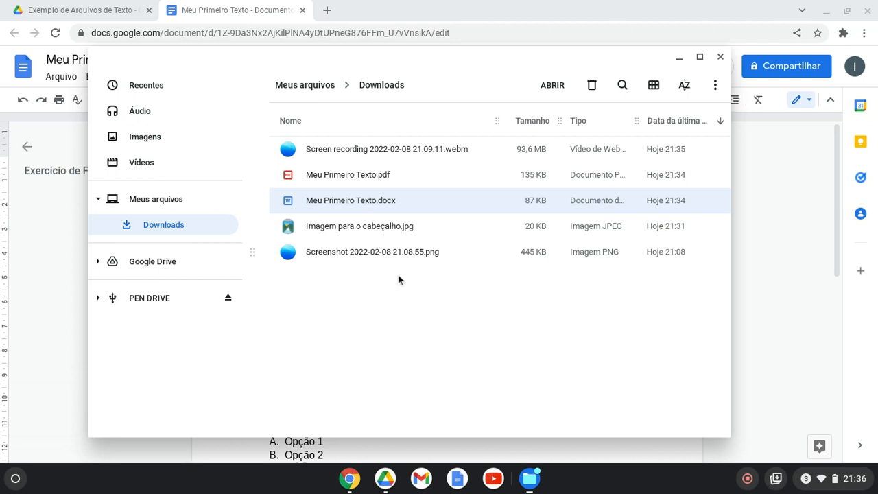
pyautogui.click(150, 300)
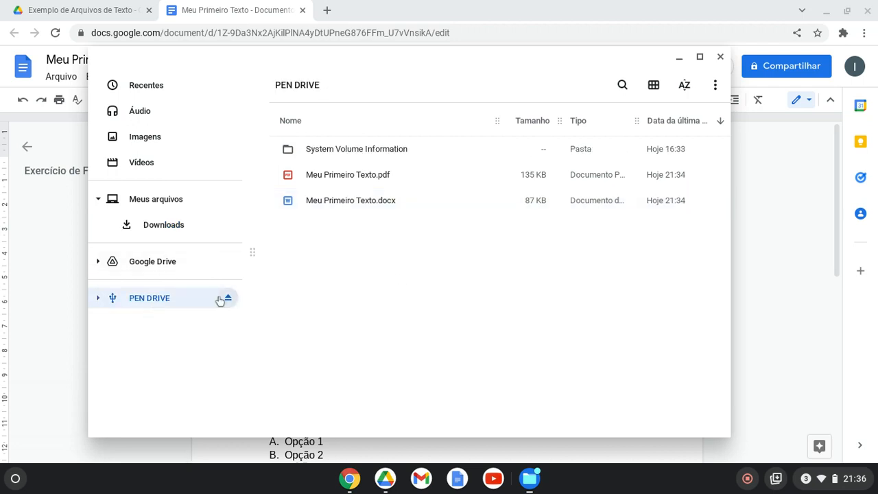
pyautogui.click(405, 182)
pyautogui.click(394, 208)
pyautogui.click(397, 176)
pyautogui.click(387, 202)
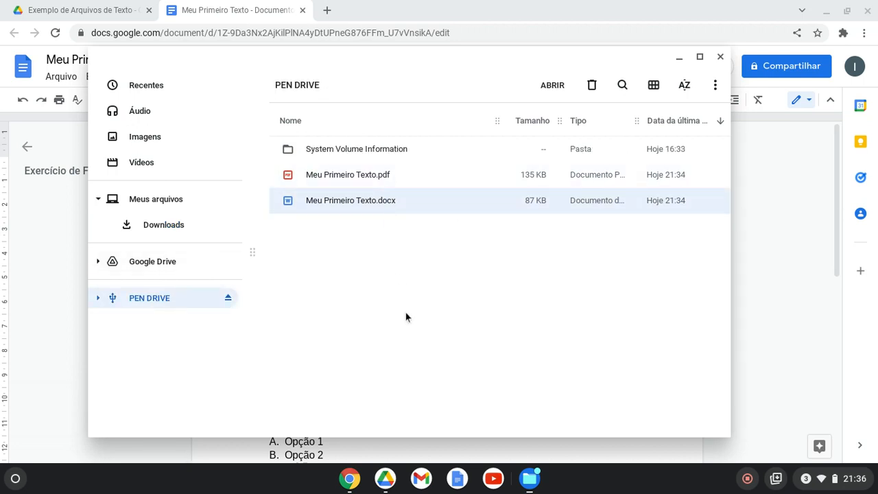
pyautogui.click(404, 313)
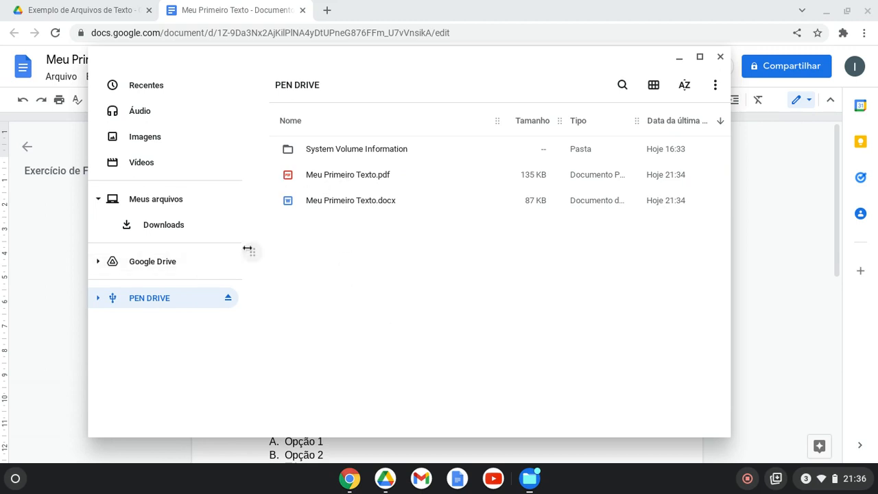
# Eject the PEN DRIVE and minimize the Files window to return to the document
pyautogui.click(229, 300)
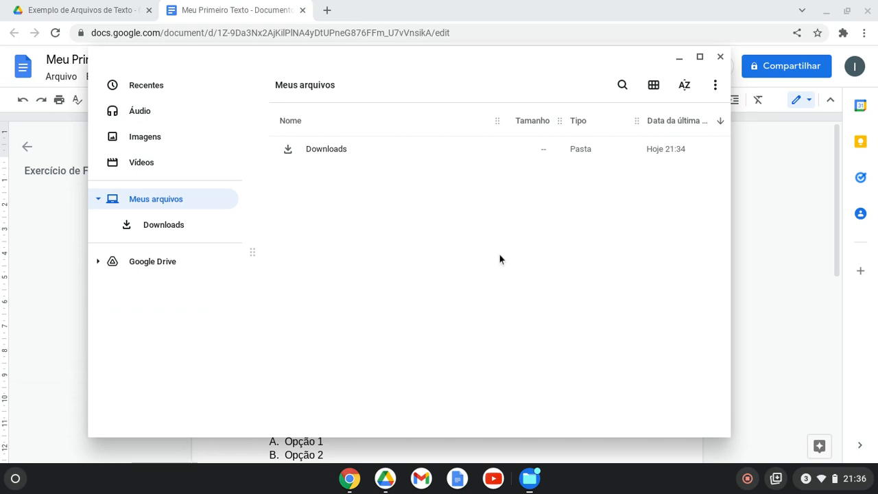
pyautogui.click(679, 57)
pyautogui.scroll(-4, 515, 277)
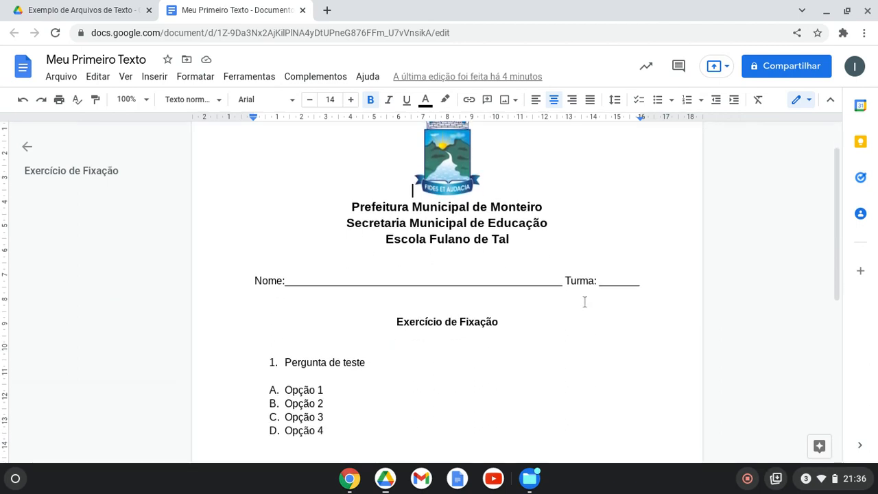
pyautogui.scroll(4, 585, 302)
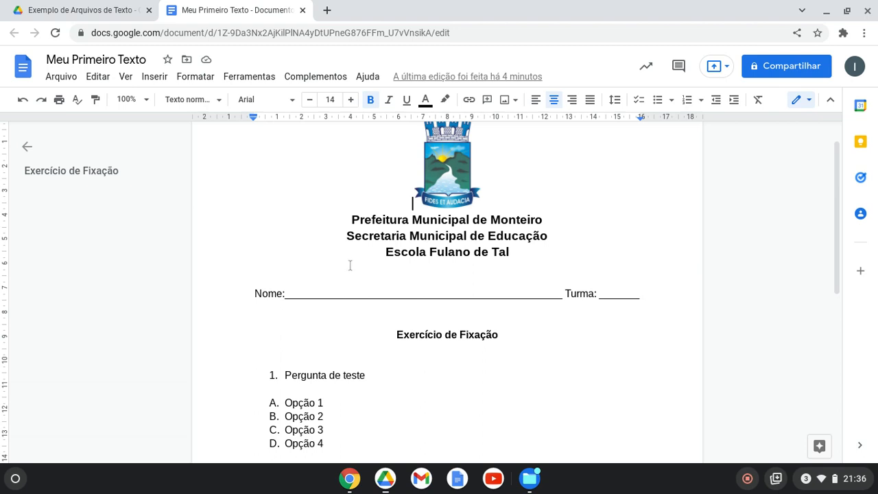
pyautogui.scroll(2, 487, 274)
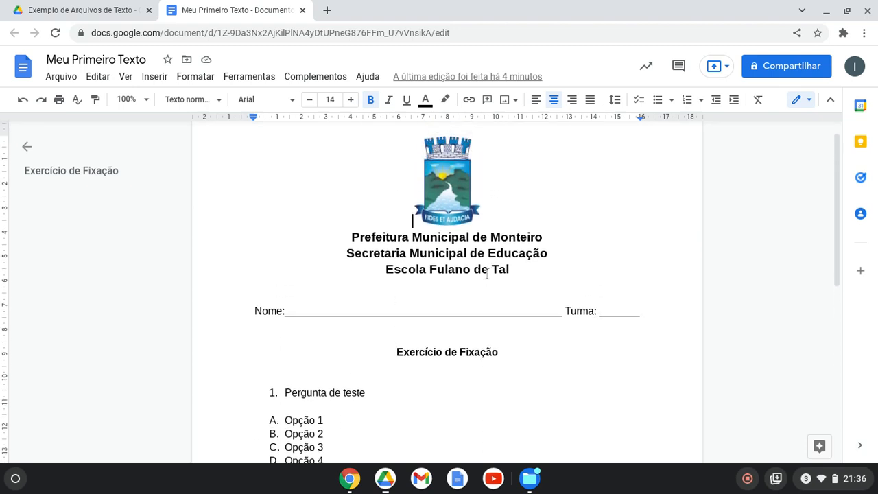